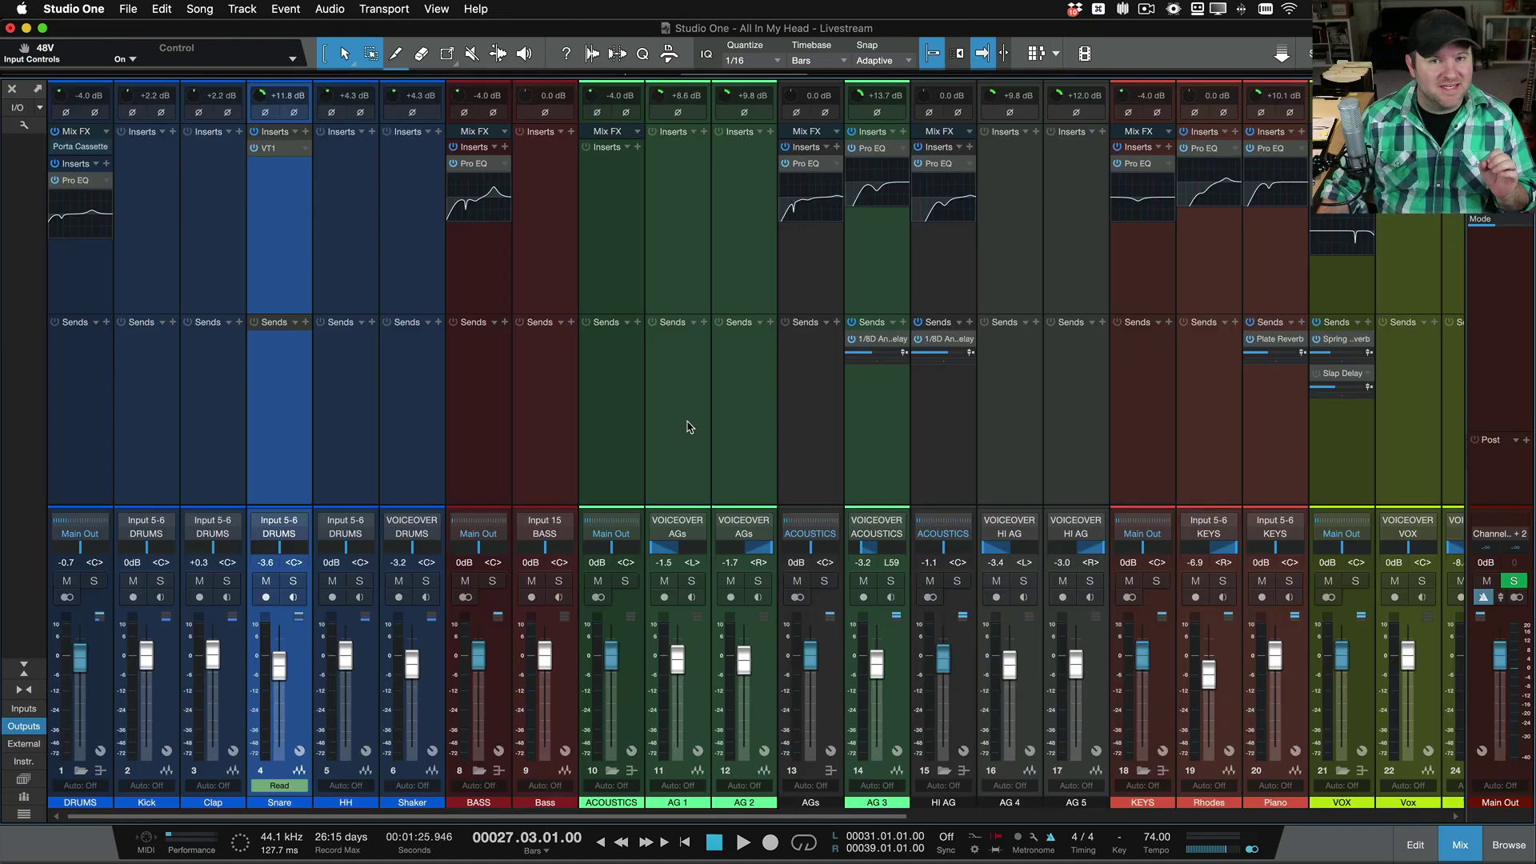
pyautogui.press('F3')
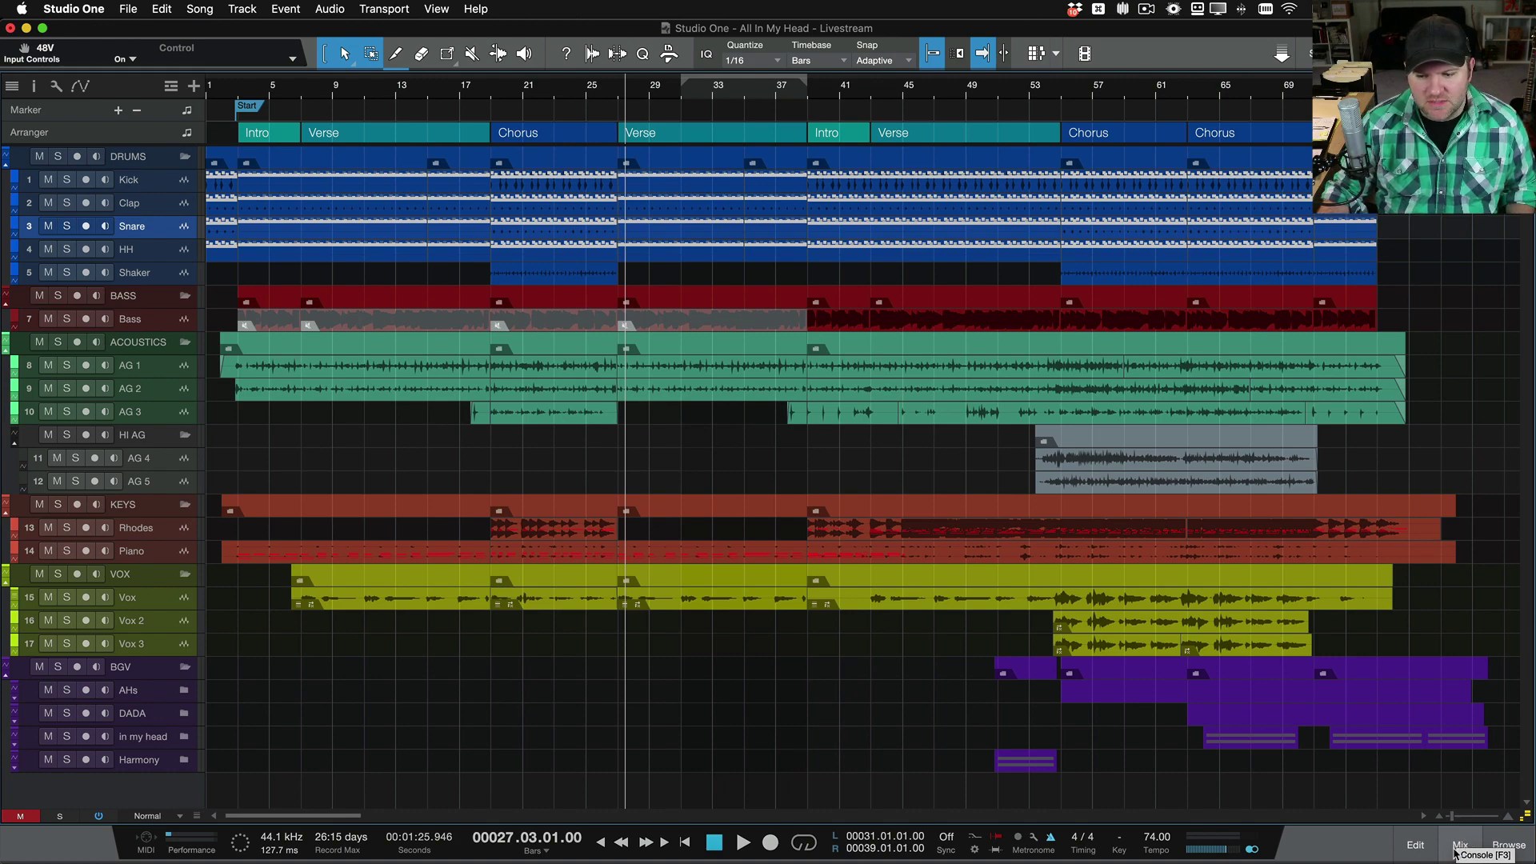
# Step: Toggle the Studio One mixer console with F3, leaving it shown
pyautogui.press('F3')
pyautogui.press('F3')
pyautogui.press('F3')
pyautogui.press('F3')
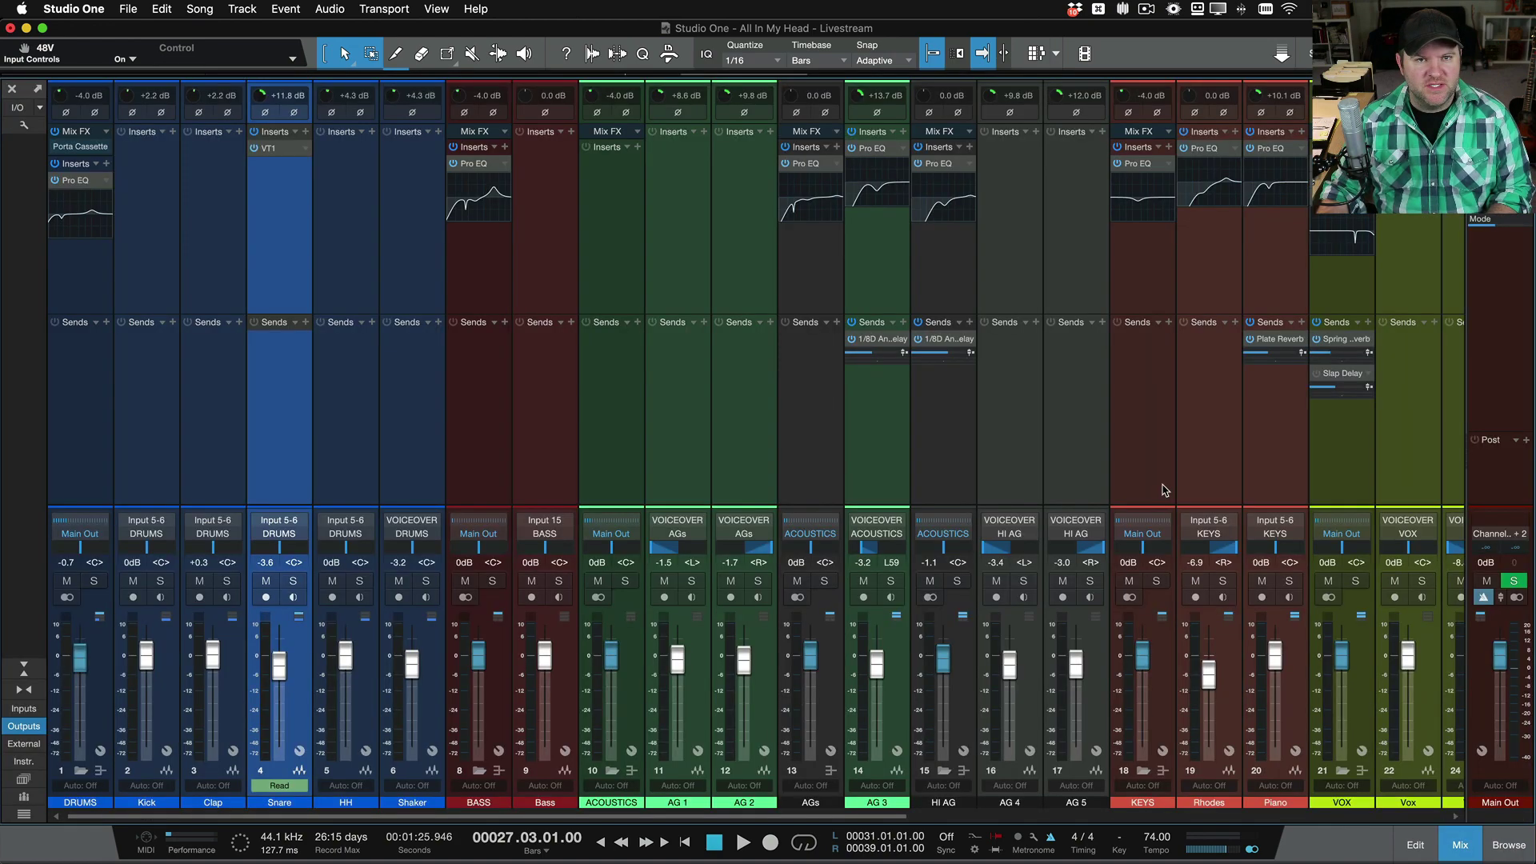
pyautogui.press('F3')
pyautogui.press('F3')
pyautogui.press('F3')
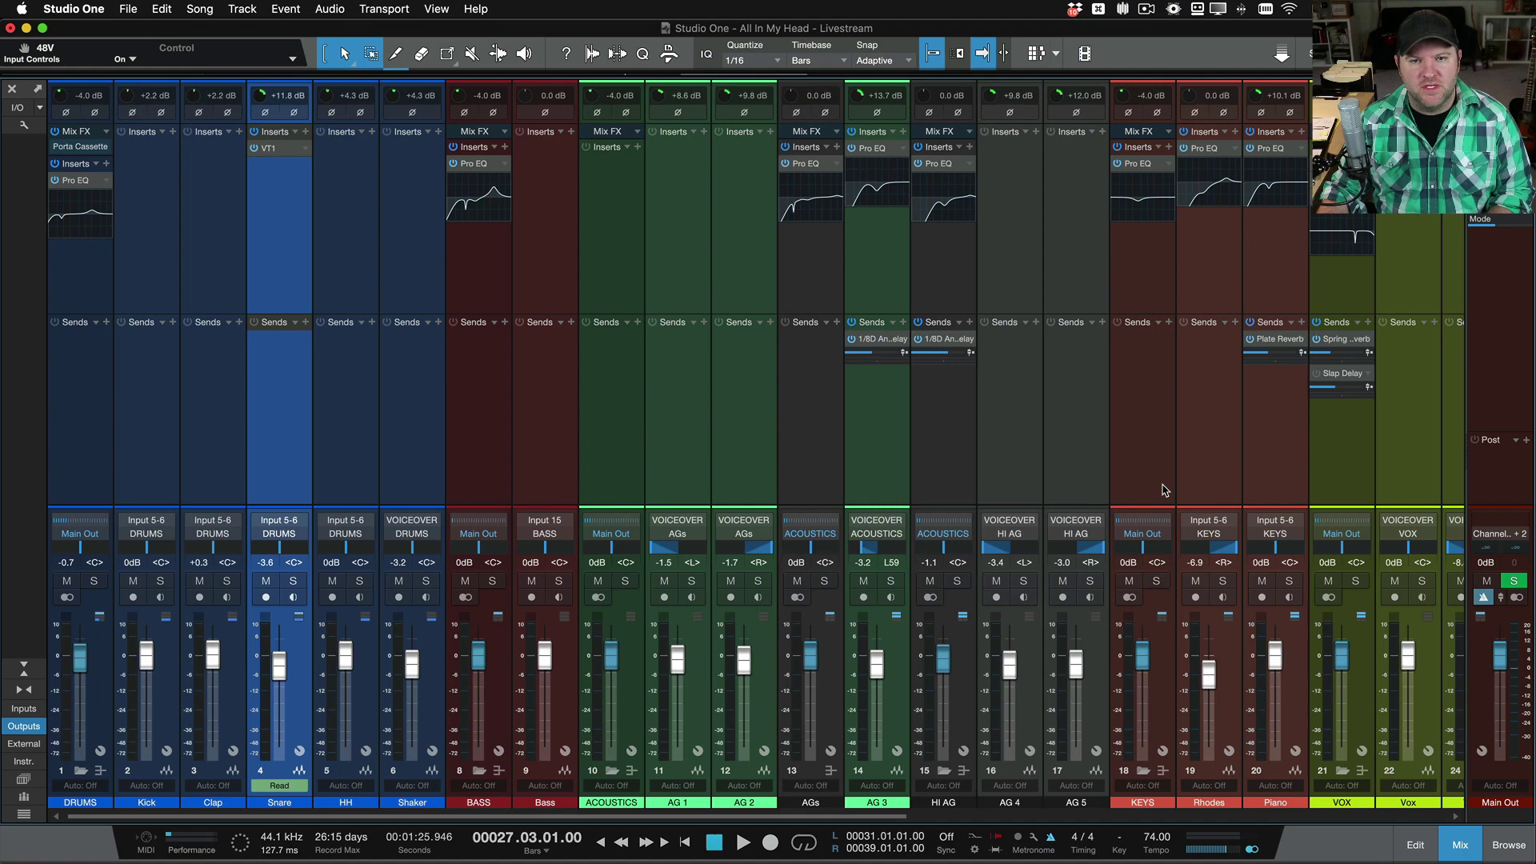
# Step: In System Preferences' Keyboard settings, enable 'Use F1, F2, etc. keys as standard function keys'
pyautogui.press('super+Tab')
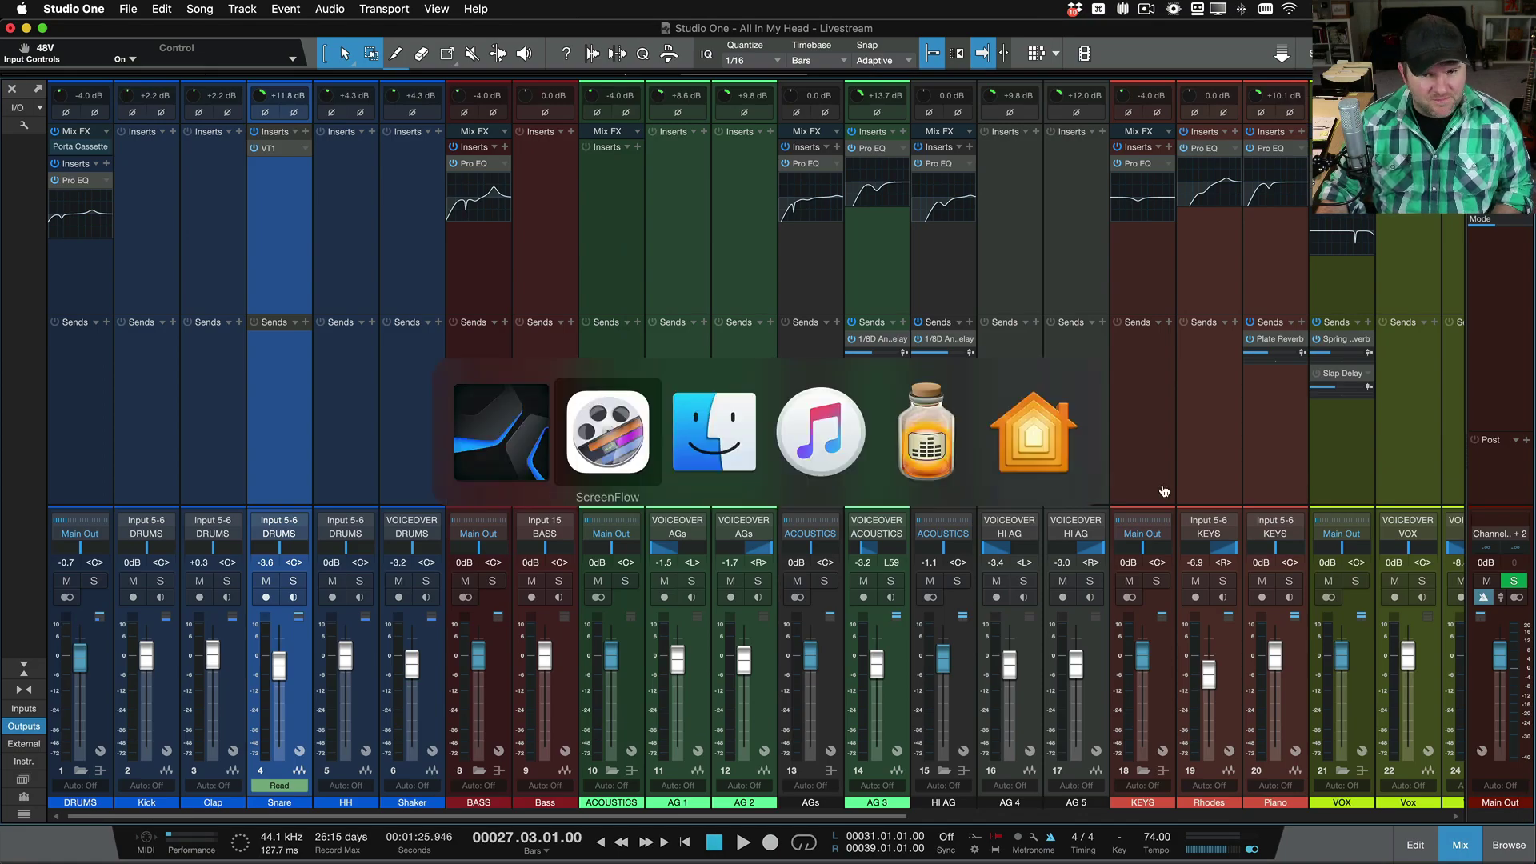
pyautogui.moveTo(689, 840)
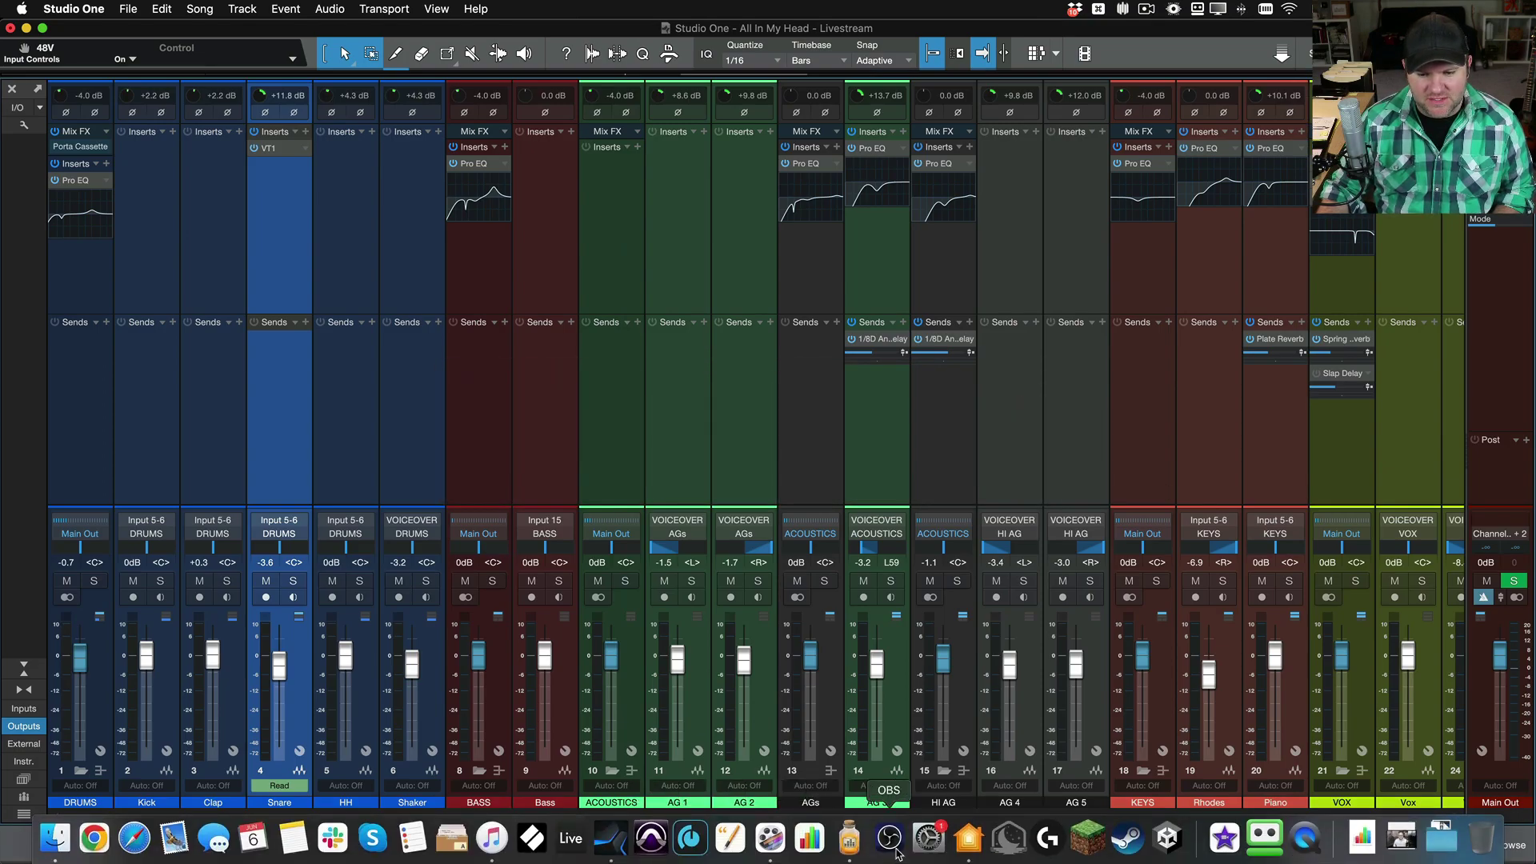
pyautogui.click(930, 841)
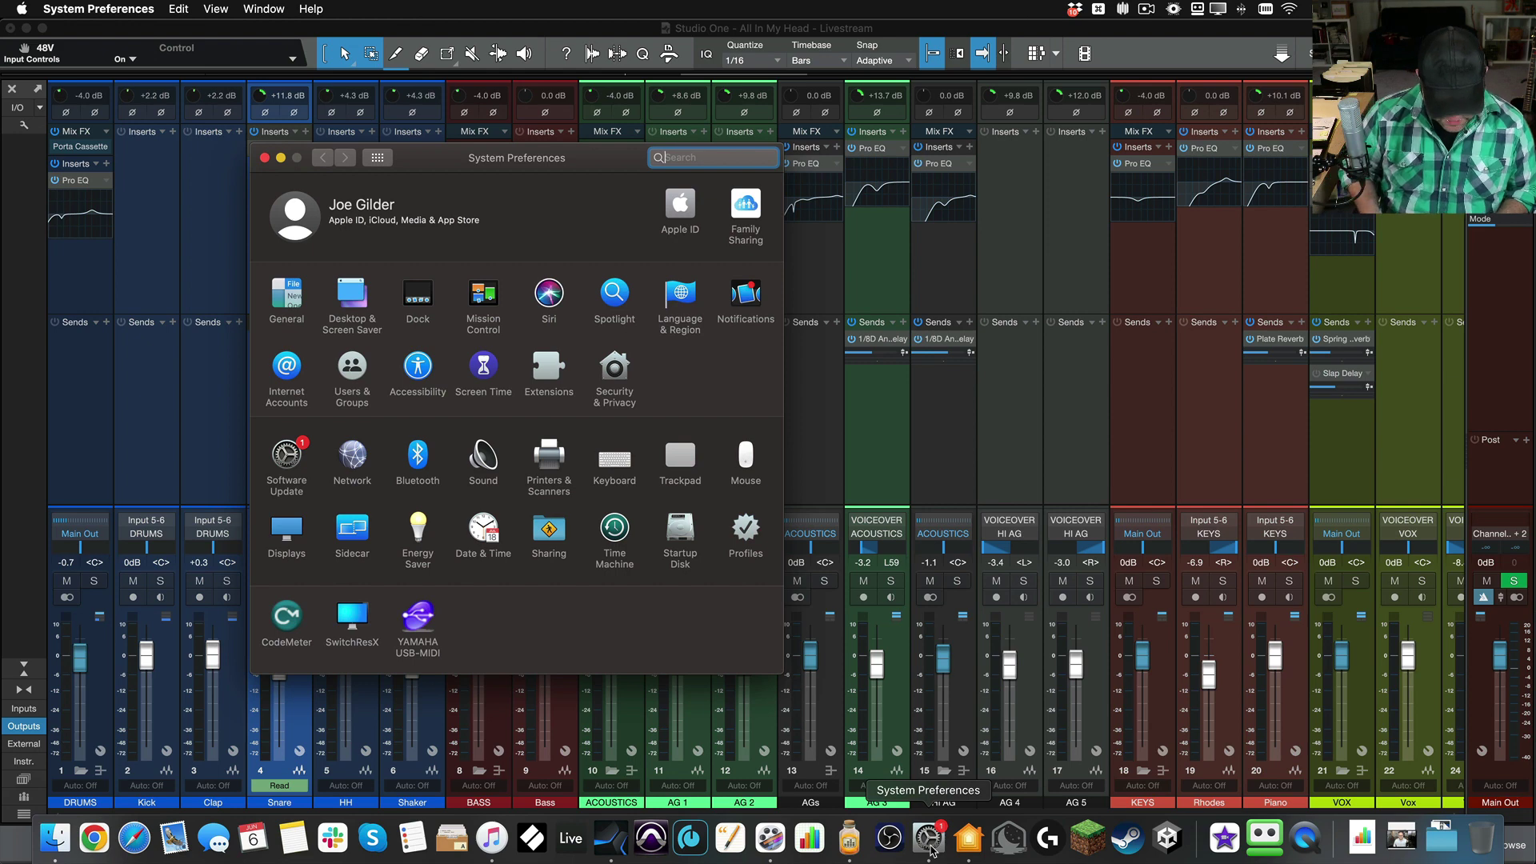
pyautogui.click(614, 457)
pyautogui.click(363, 327)
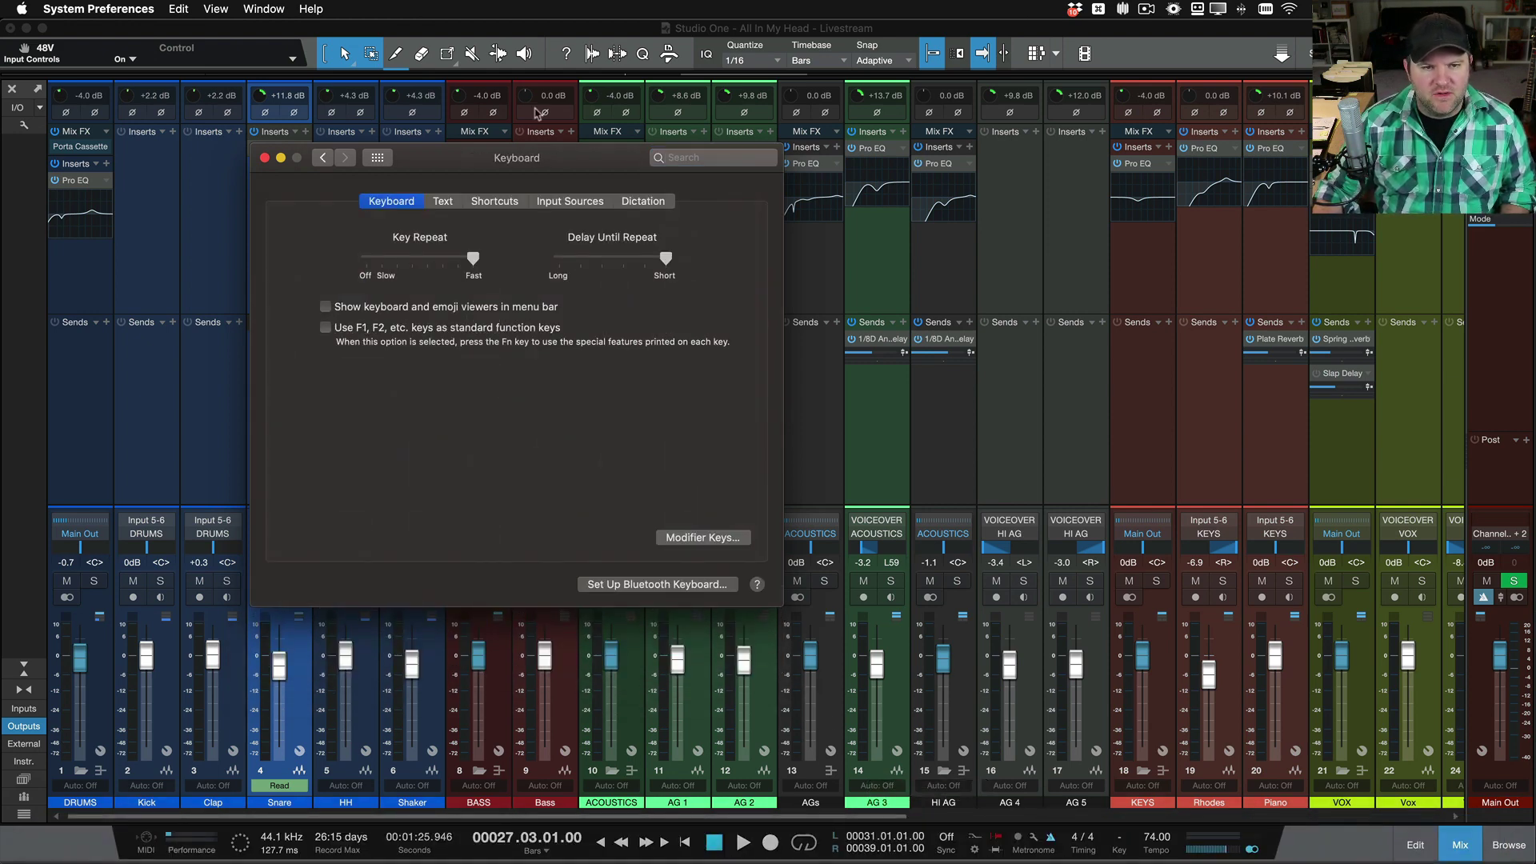
# Step: Quit System Preferences to return to the Studio One mix console
pyautogui.hotkey('ctrl', 'Left')
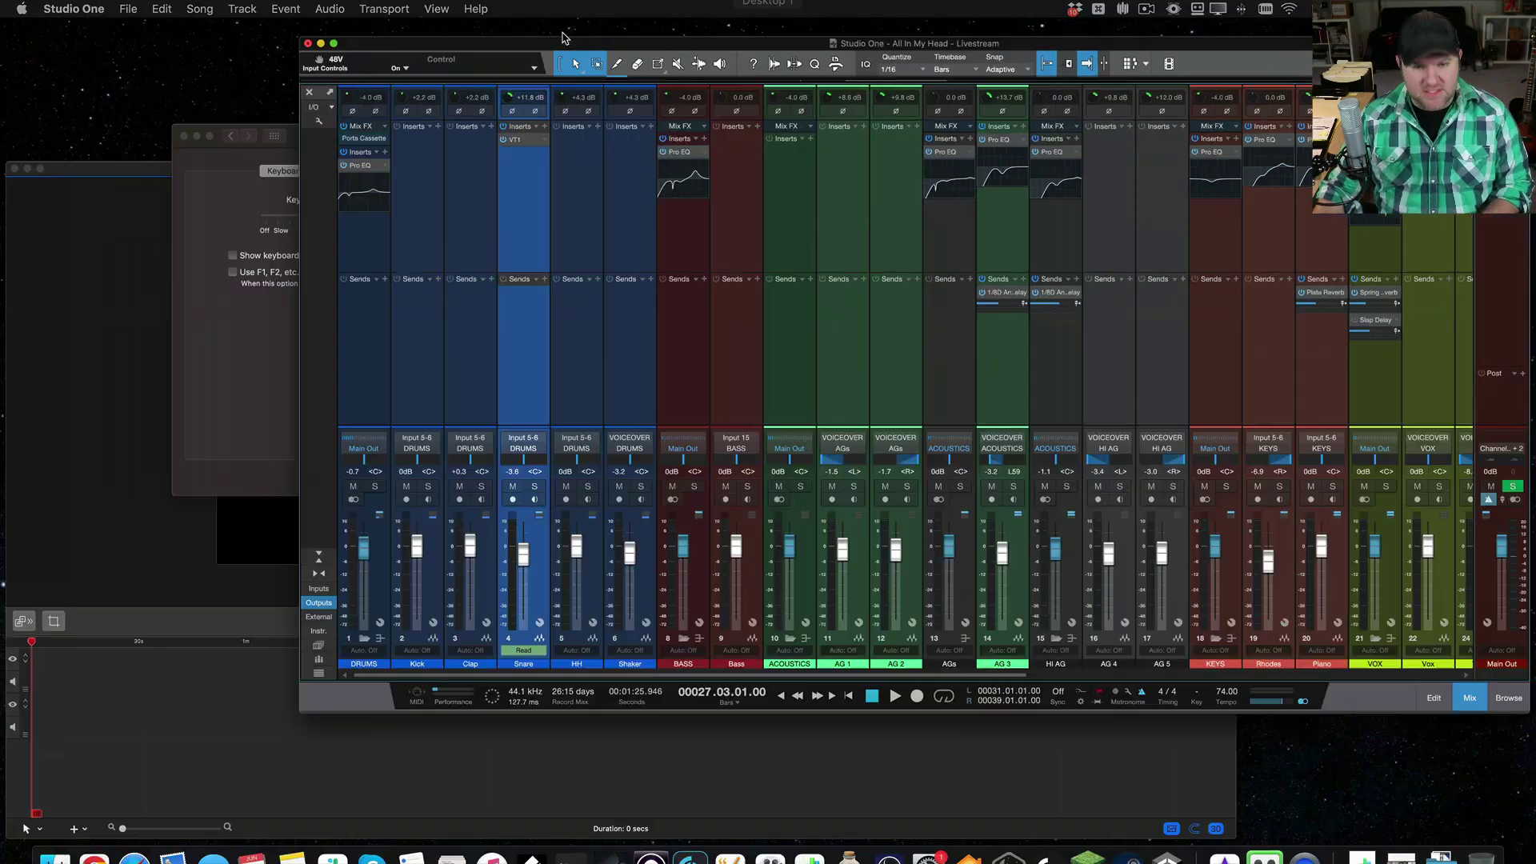
pyautogui.hotkey('ctrl', 'Right')
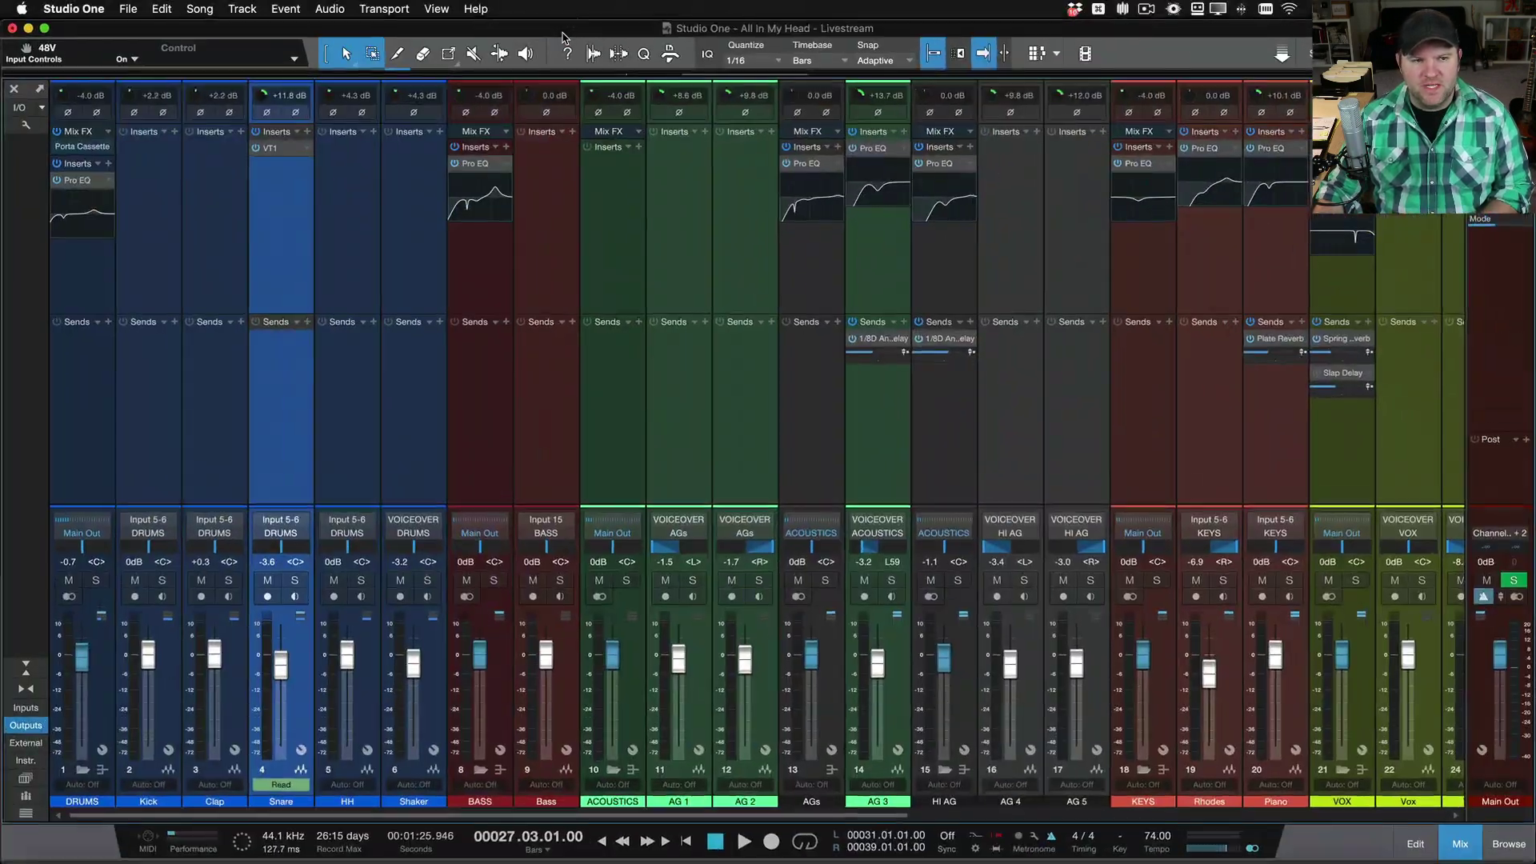
pyautogui.press('super+Tab')
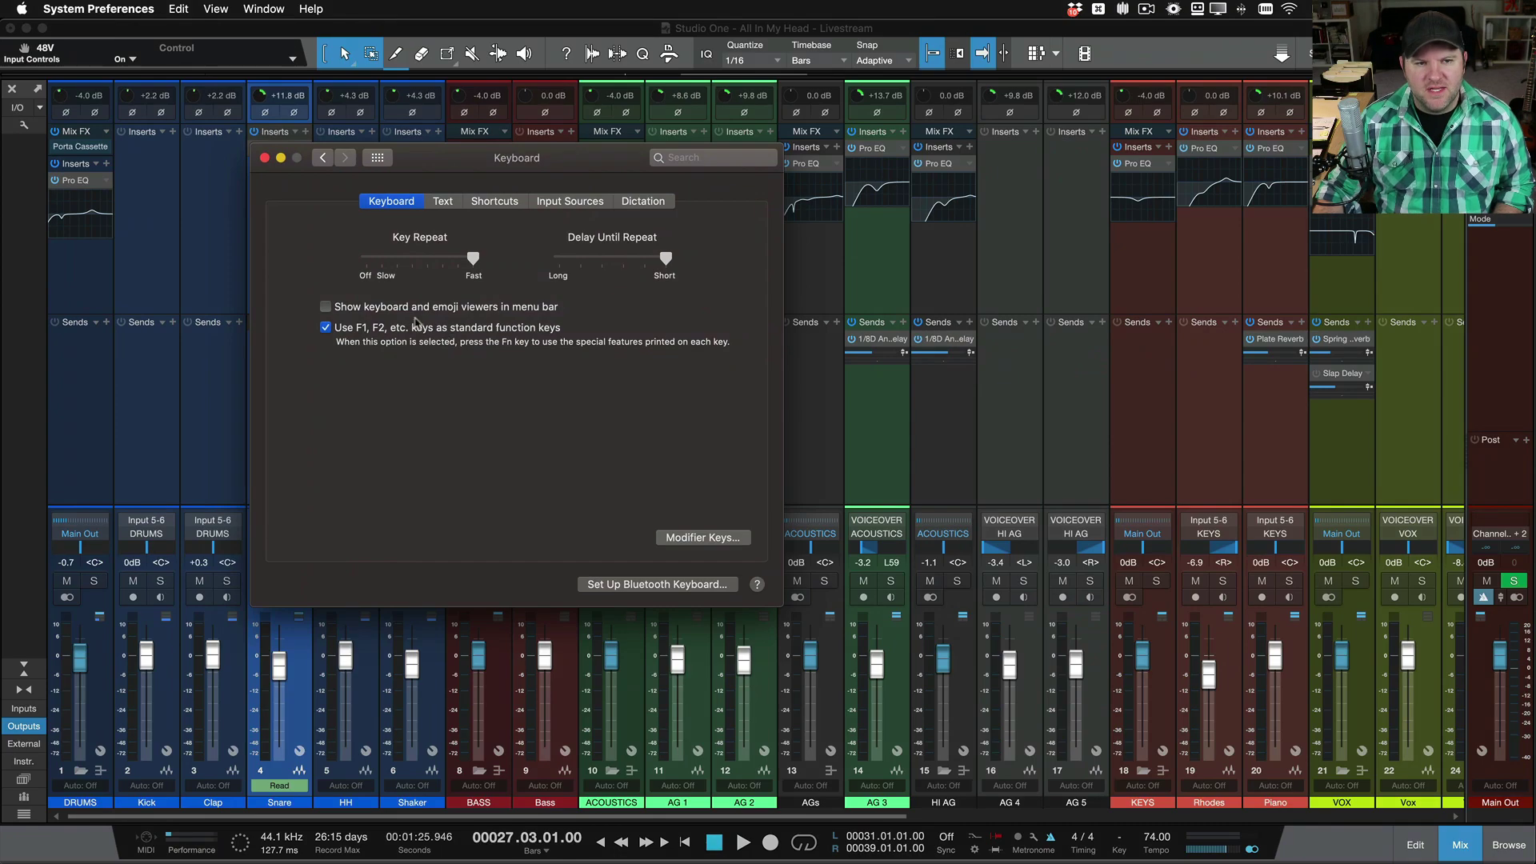
pyautogui.press('super+q')
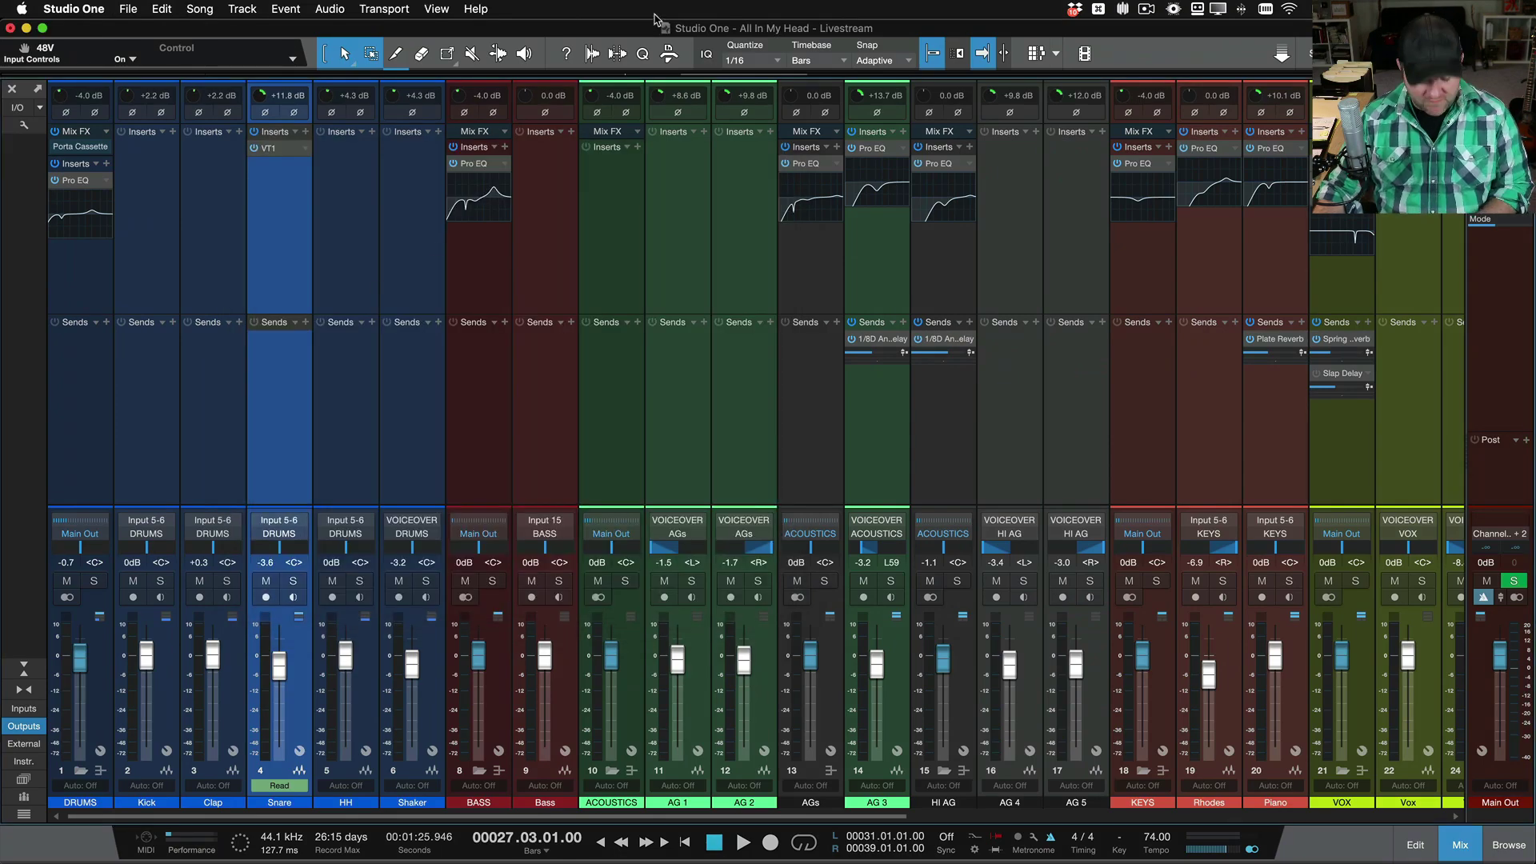
# Step: Toggle the Console with F3 until it sits docked below the arrange view
pyautogui.press('F3')
pyautogui.press('F3')
pyautogui.press('F3')
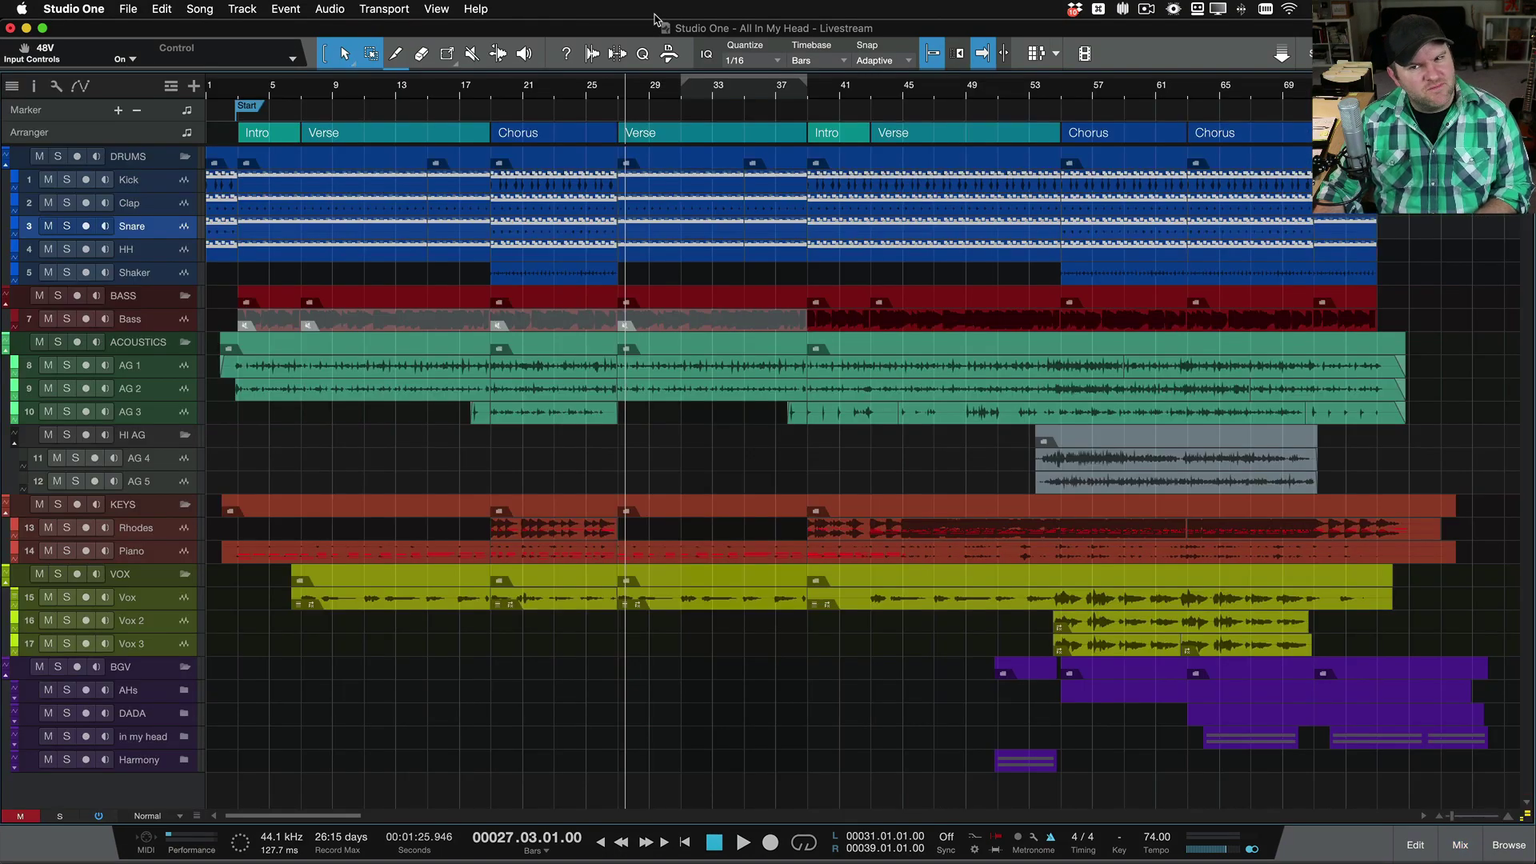
pyautogui.press('F3')
pyautogui.press('F3')
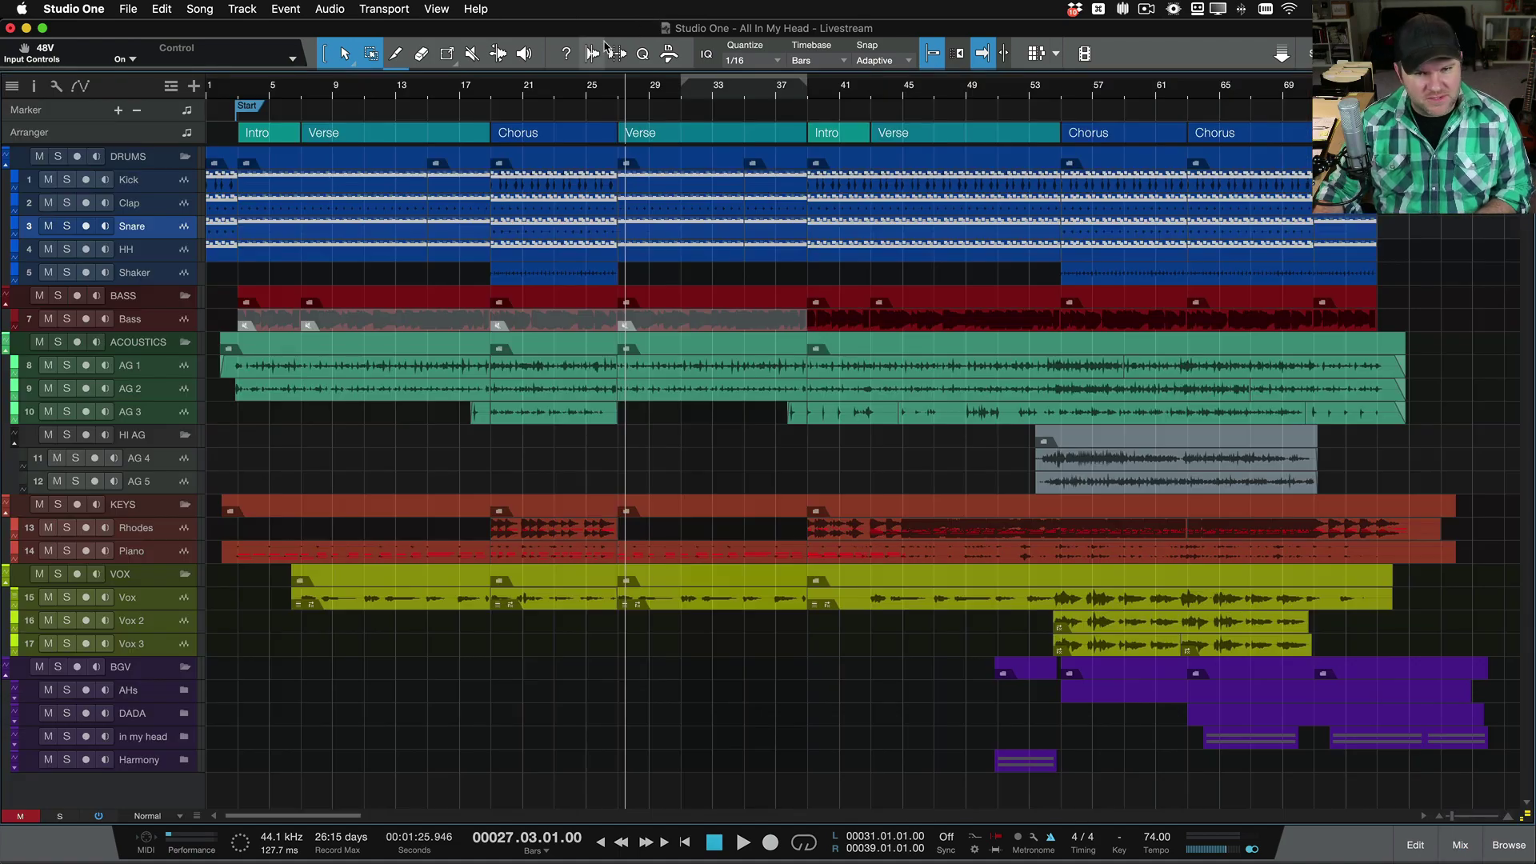
pyautogui.press('F3')
pyautogui.press('F3')
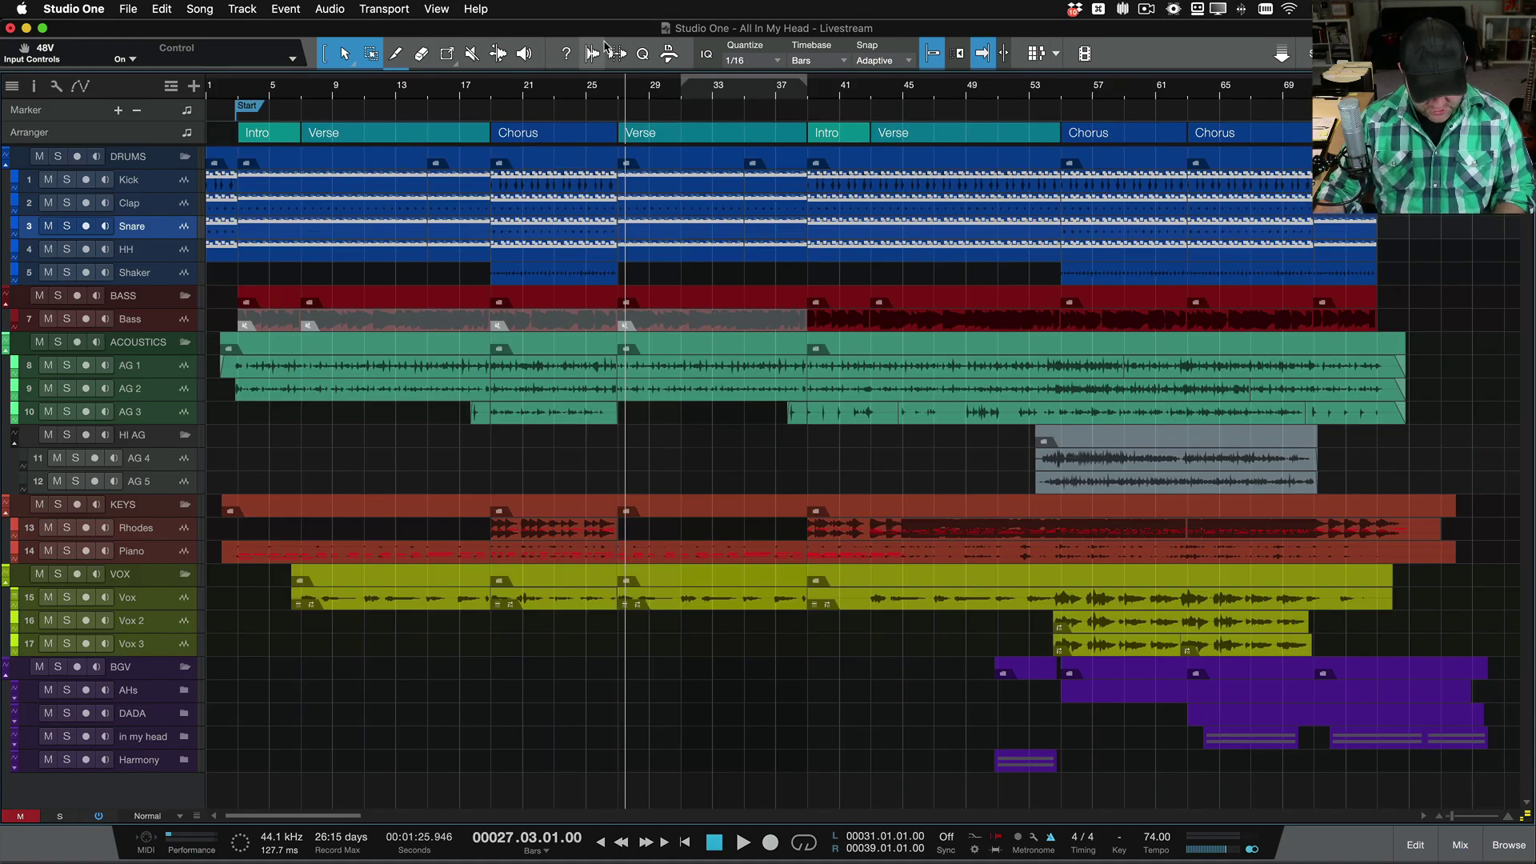
pyautogui.press('F3')
pyautogui.press('F3')
pyautogui.press('F3')
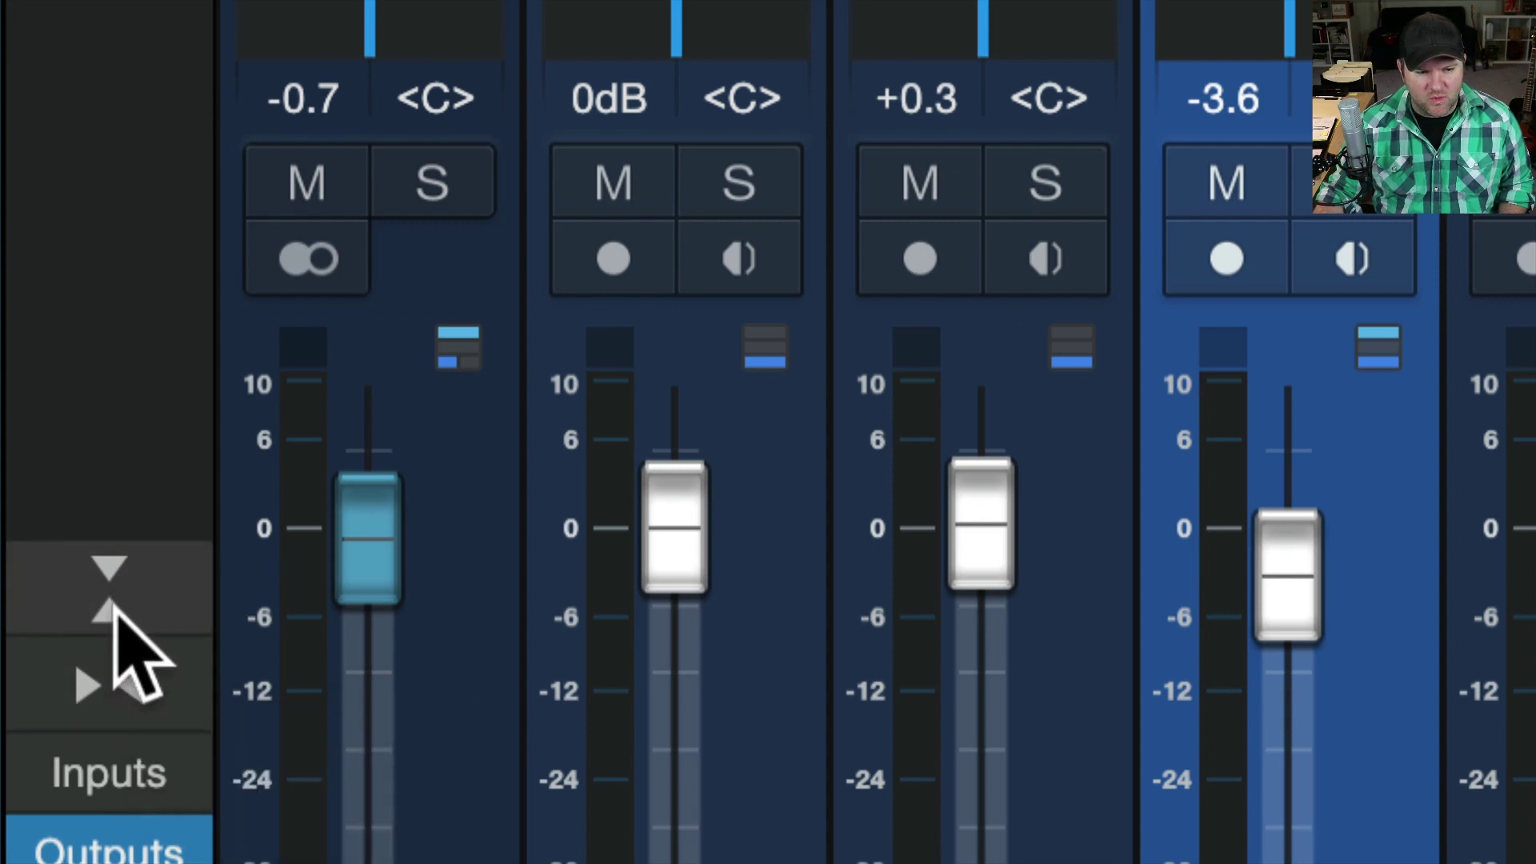
pyautogui.rightClick(109, 525)
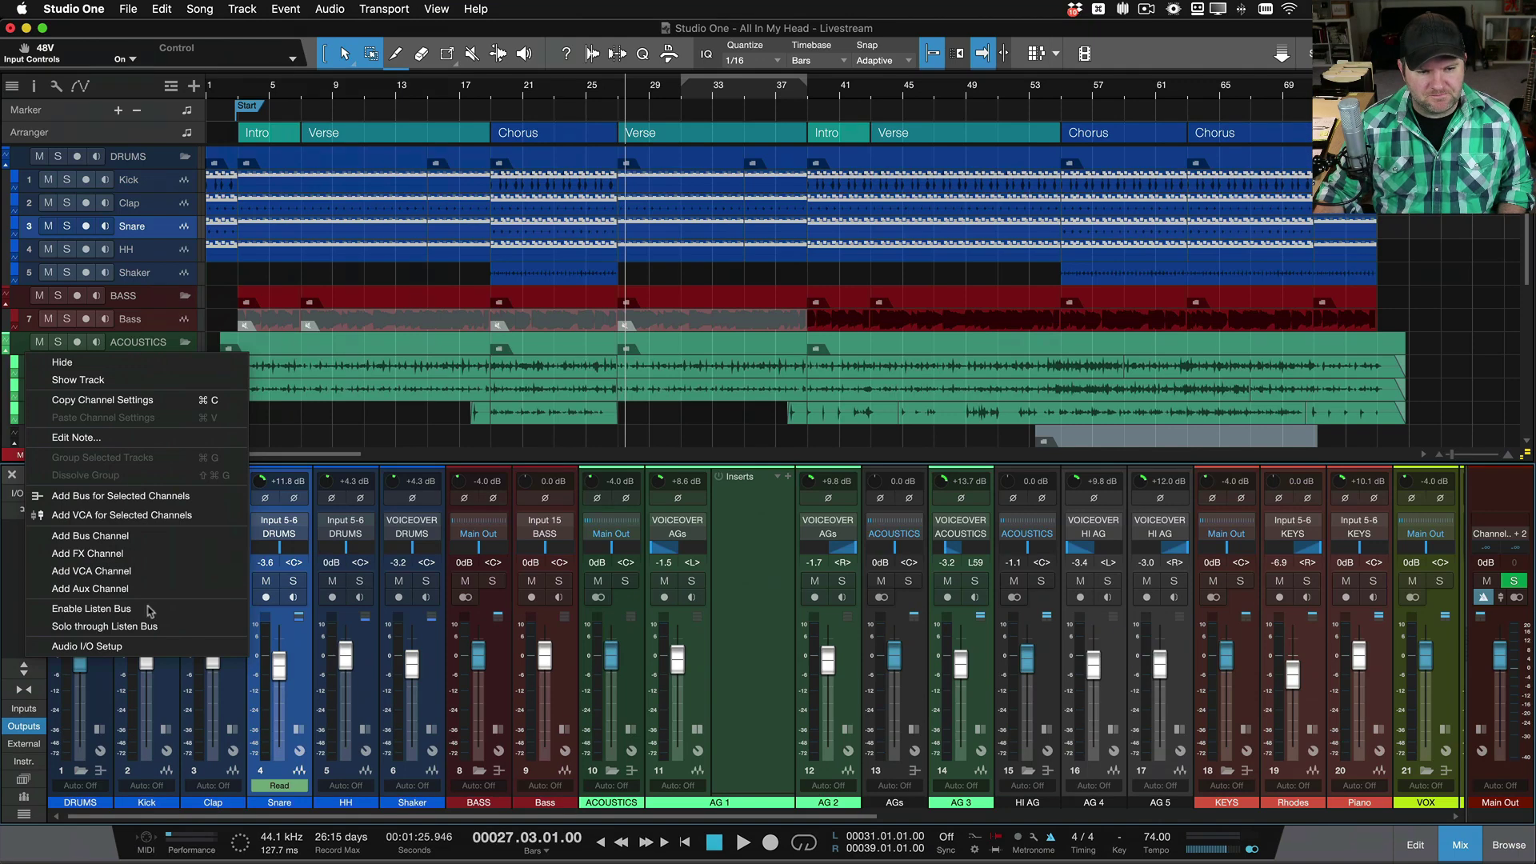
pyautogui.click(726, 565)
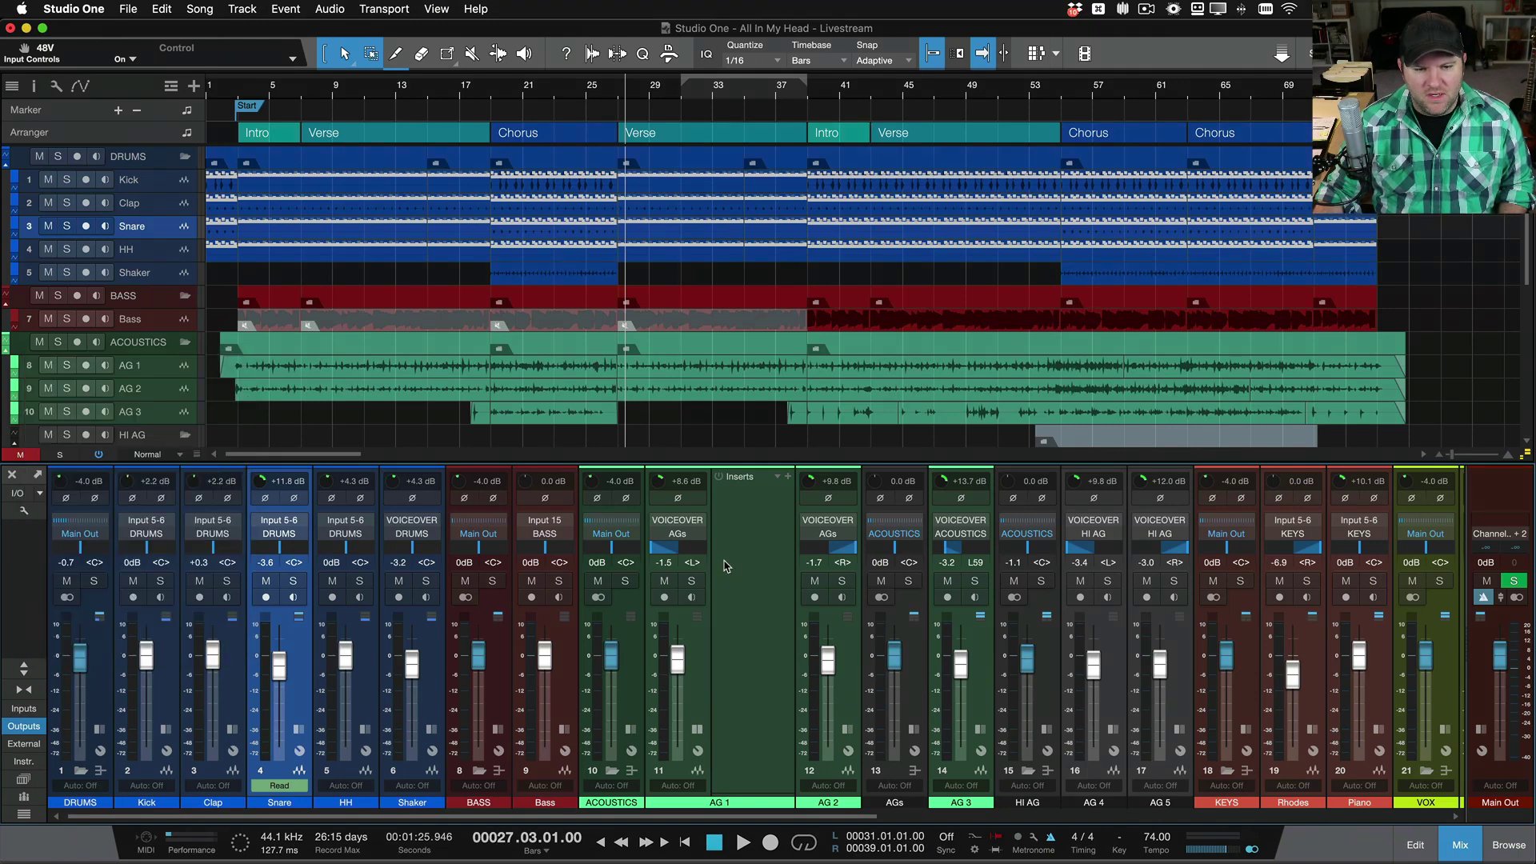
pyautogui.click(35, 677)
pyautogui.click(36, 677)
pyautogui.click(35, 677)
pyautogui.click(35, 677)
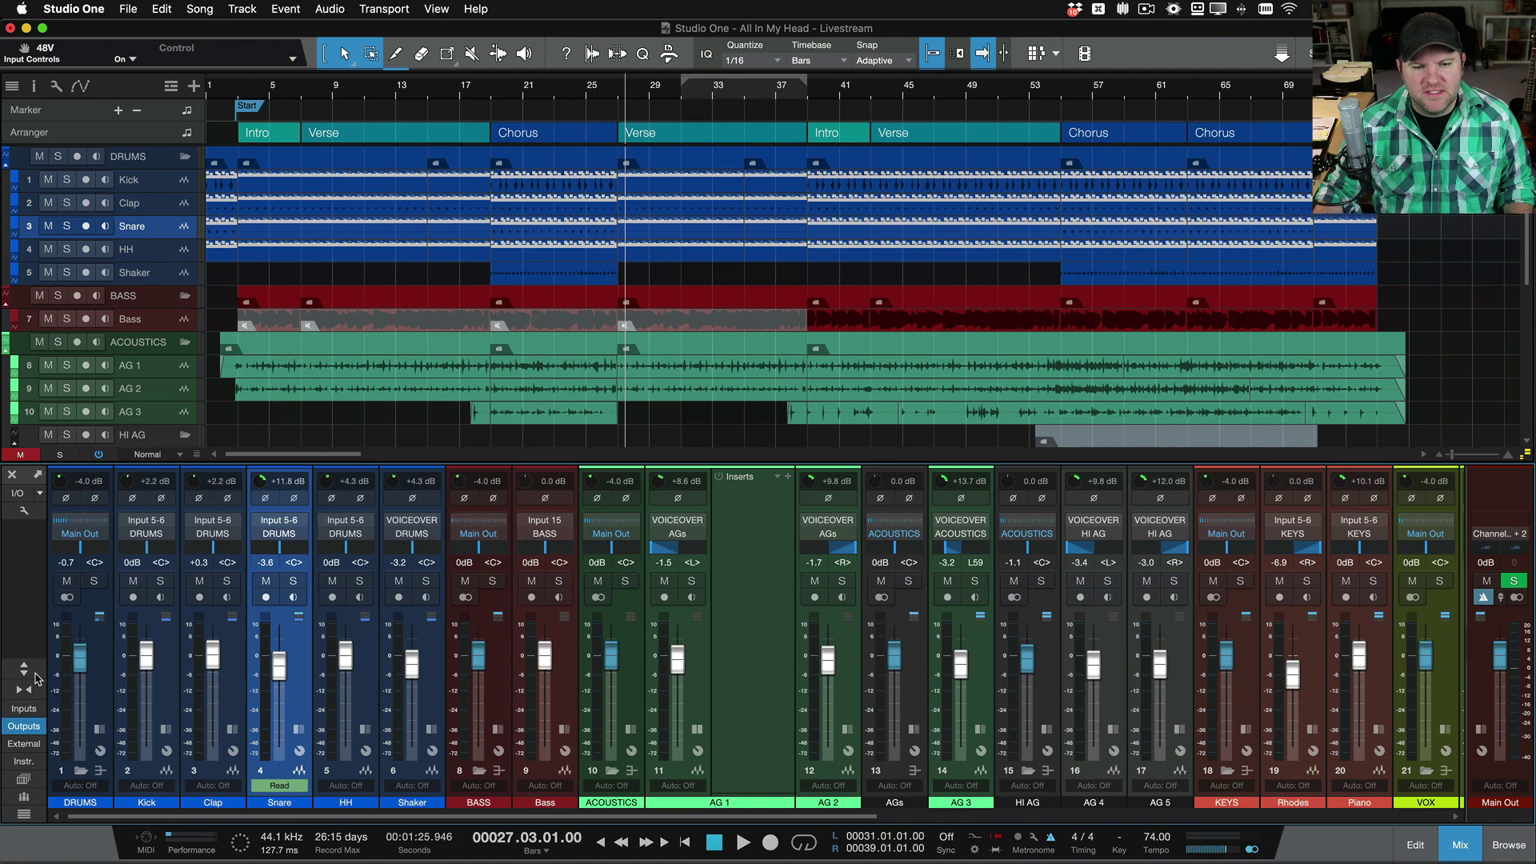
pyautogui.click(36, 677)
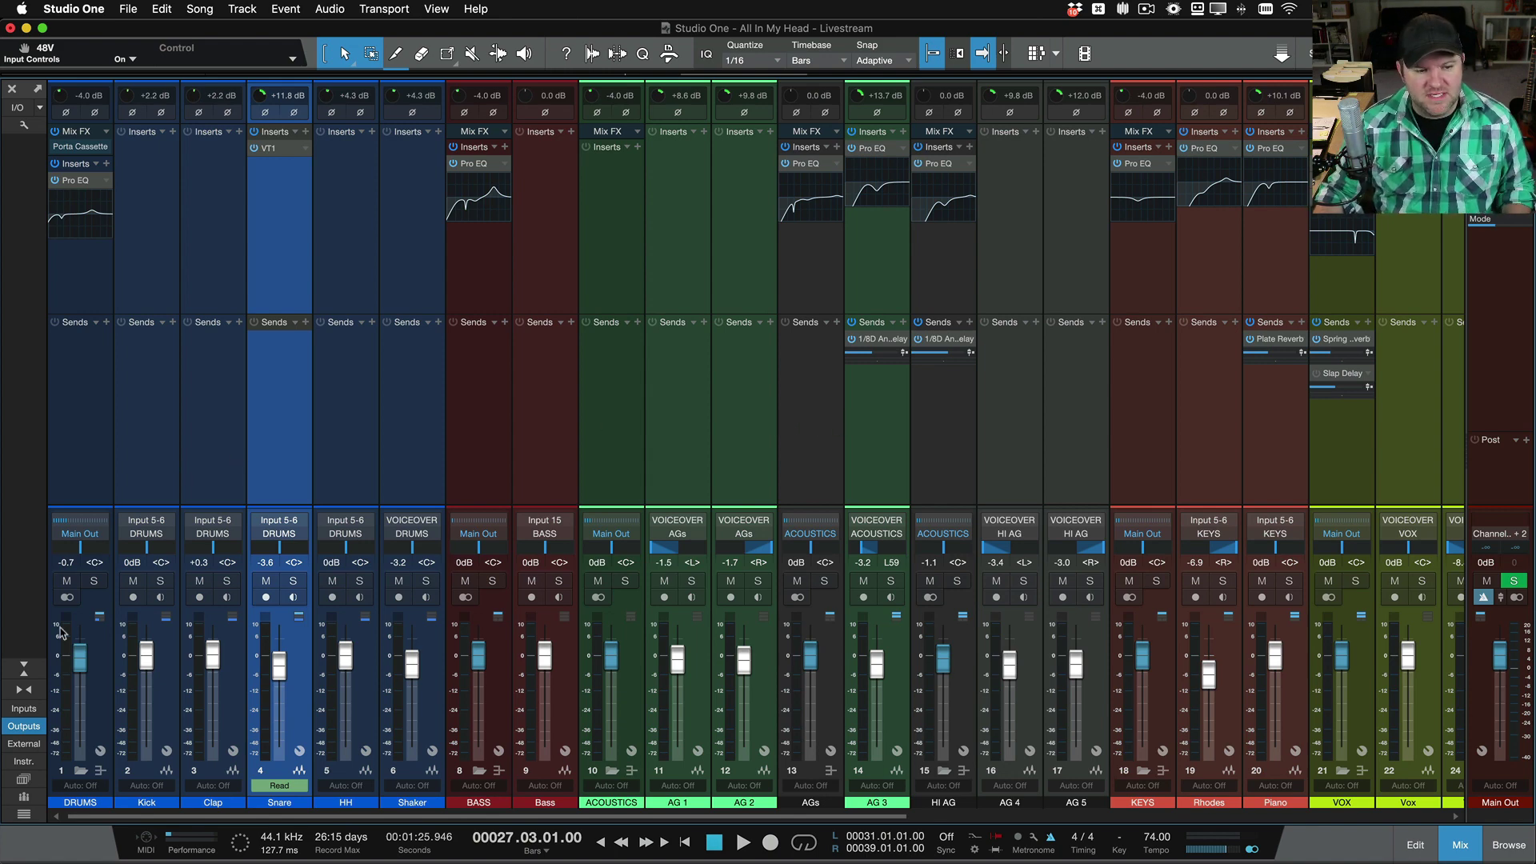
pyautogui.click(33, 675)
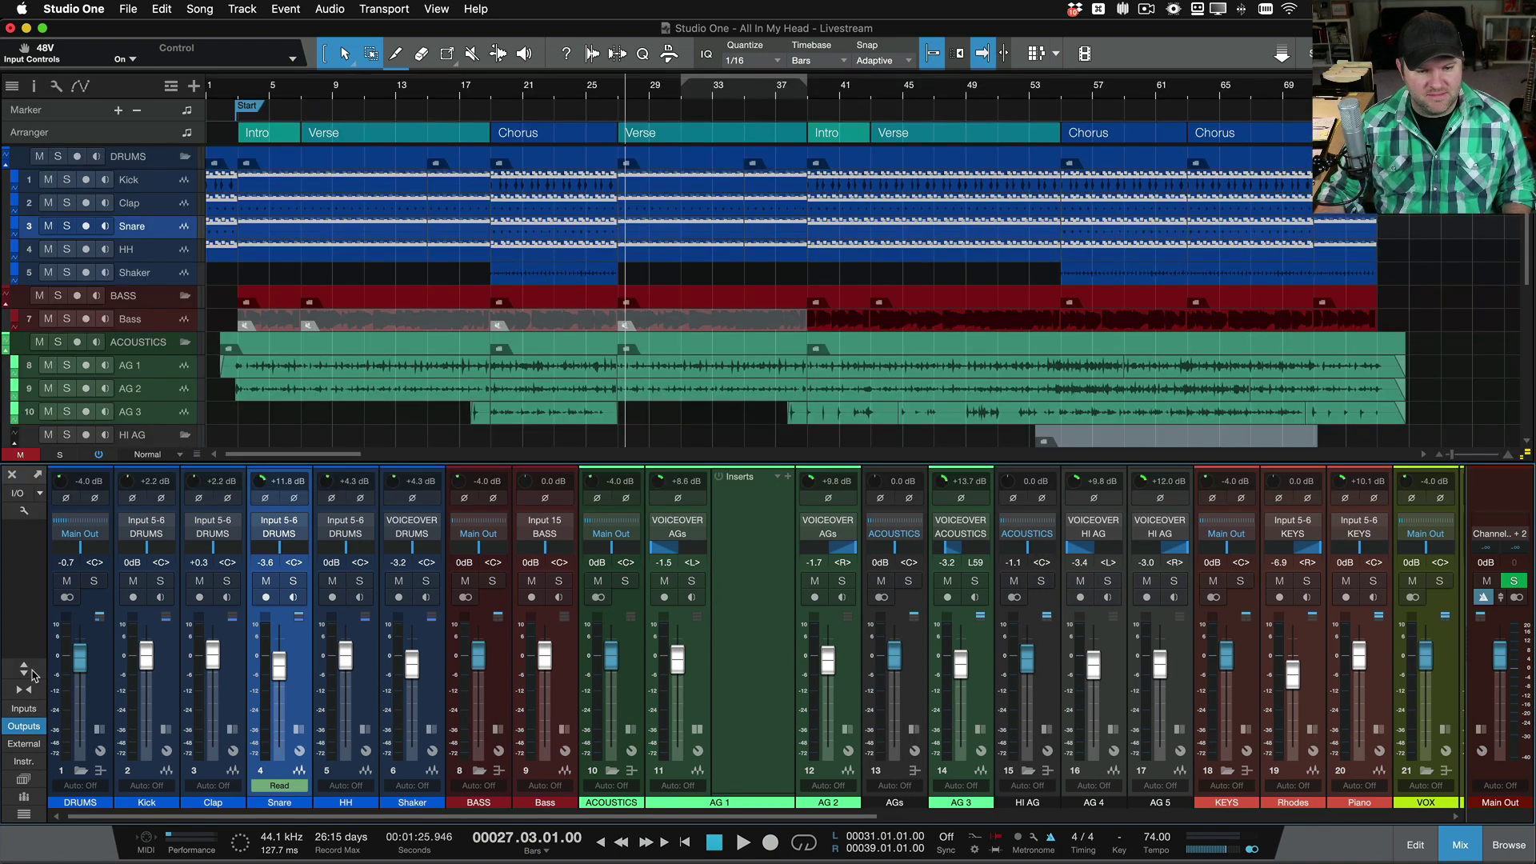
pyautogui.click(33, 675)
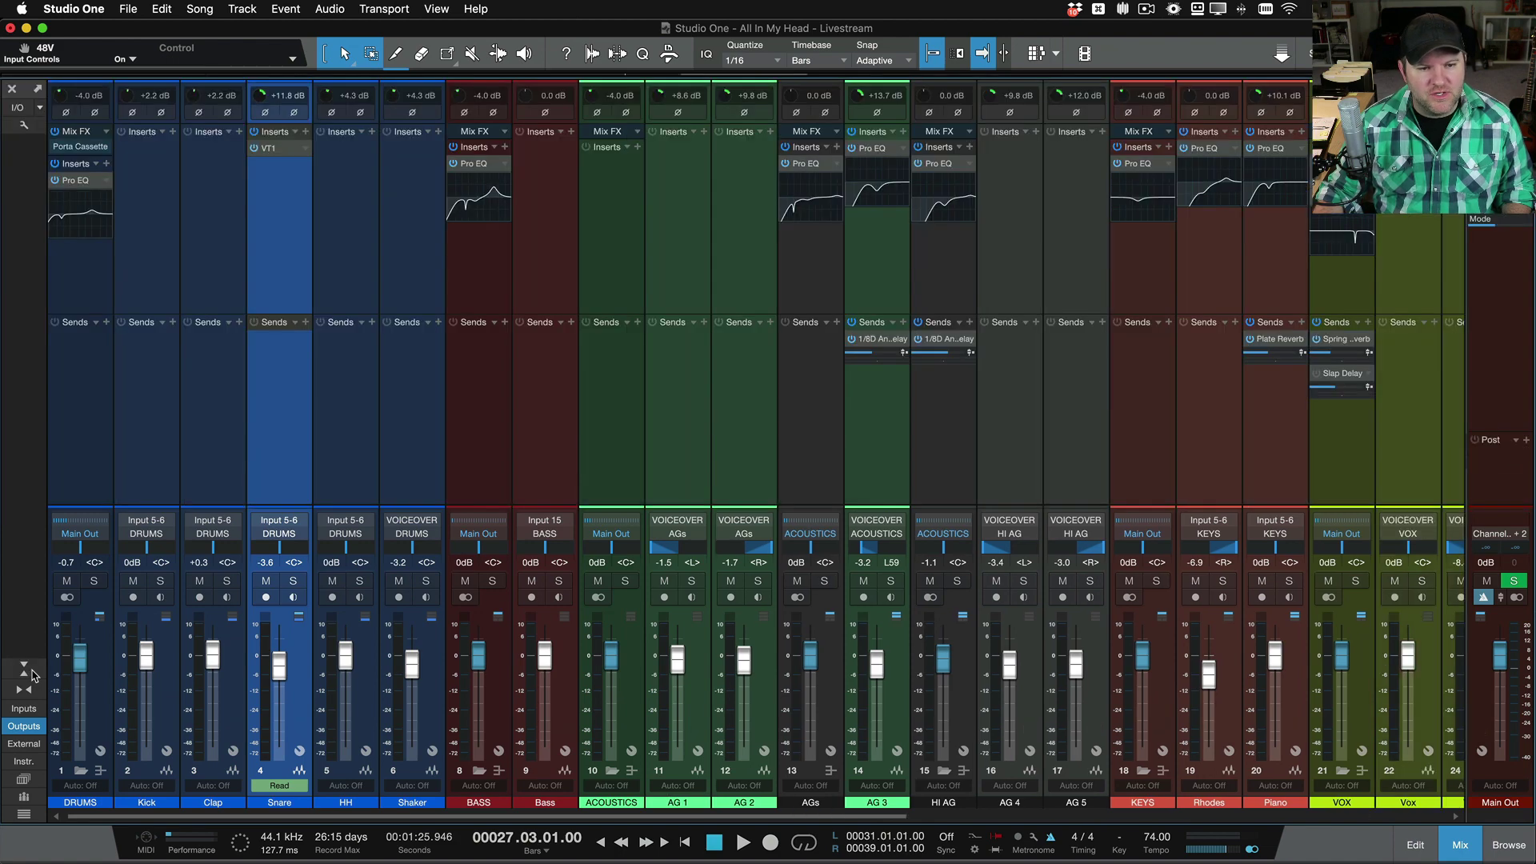
pyautogui.click(33, 674)
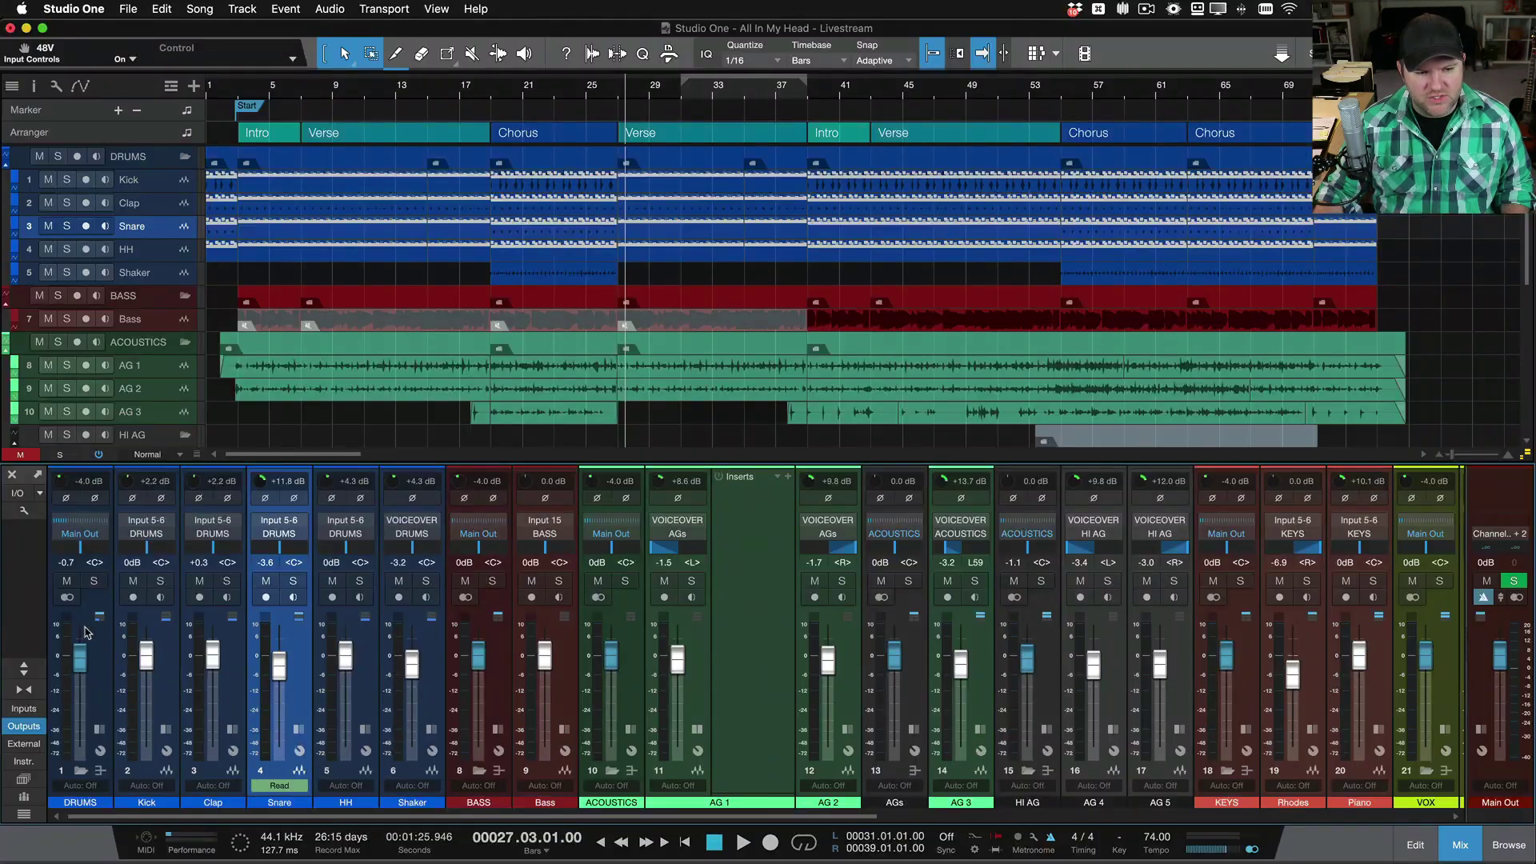
# Step: Open the Snare channel's inserts panel and shrink the inserts area to reveal sends
pyautogui.click(35, 674)
pyautogui.click(33, 675)
pyautogui.click(301, 733)
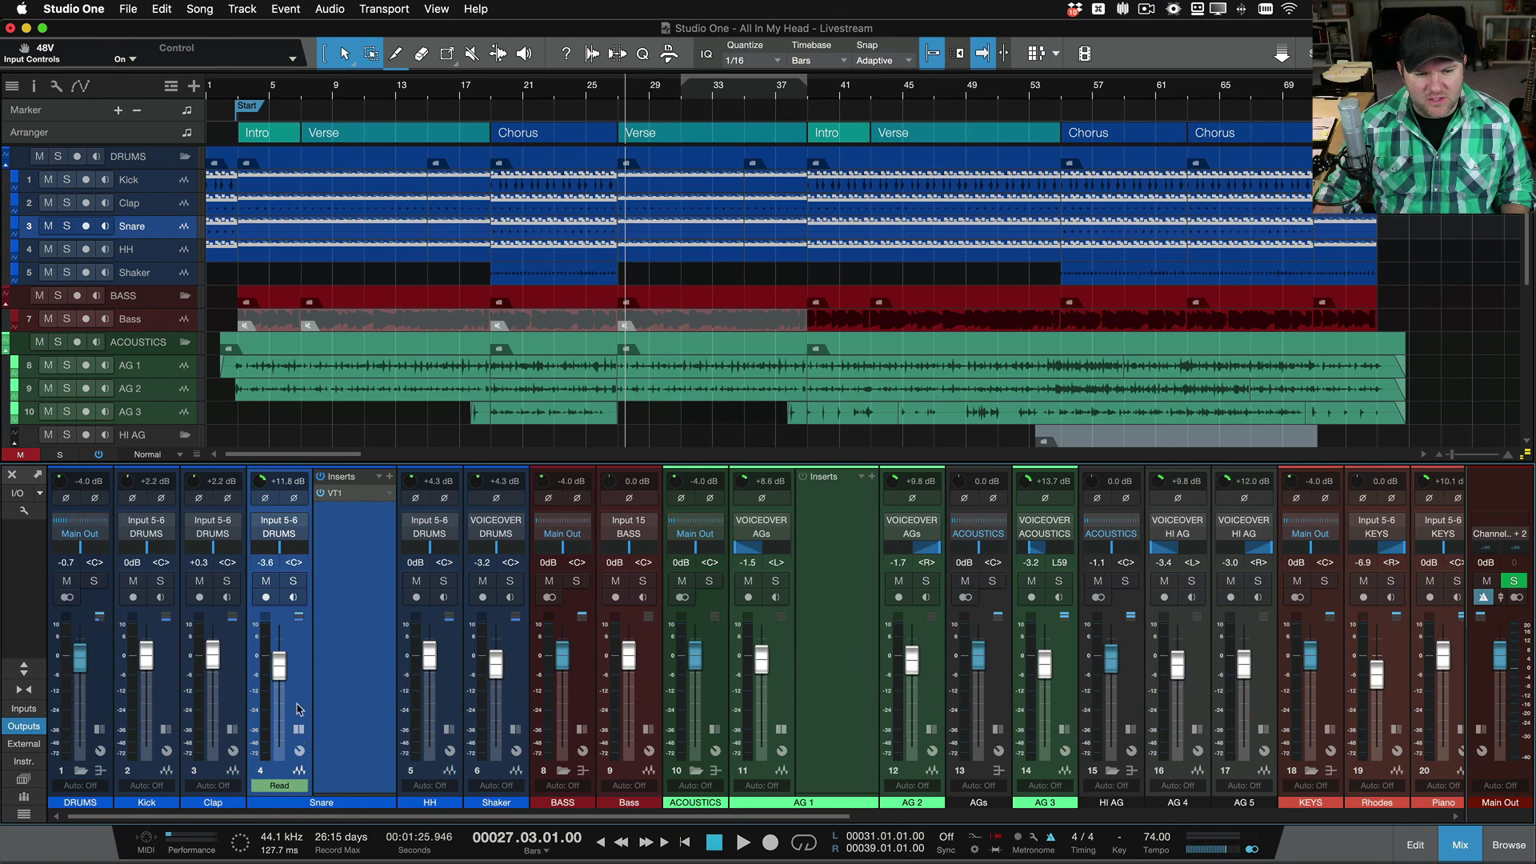
pyautogui.click(298, 730)
pyautogui.click(297, 730)
pyautogui.click(297, 730)
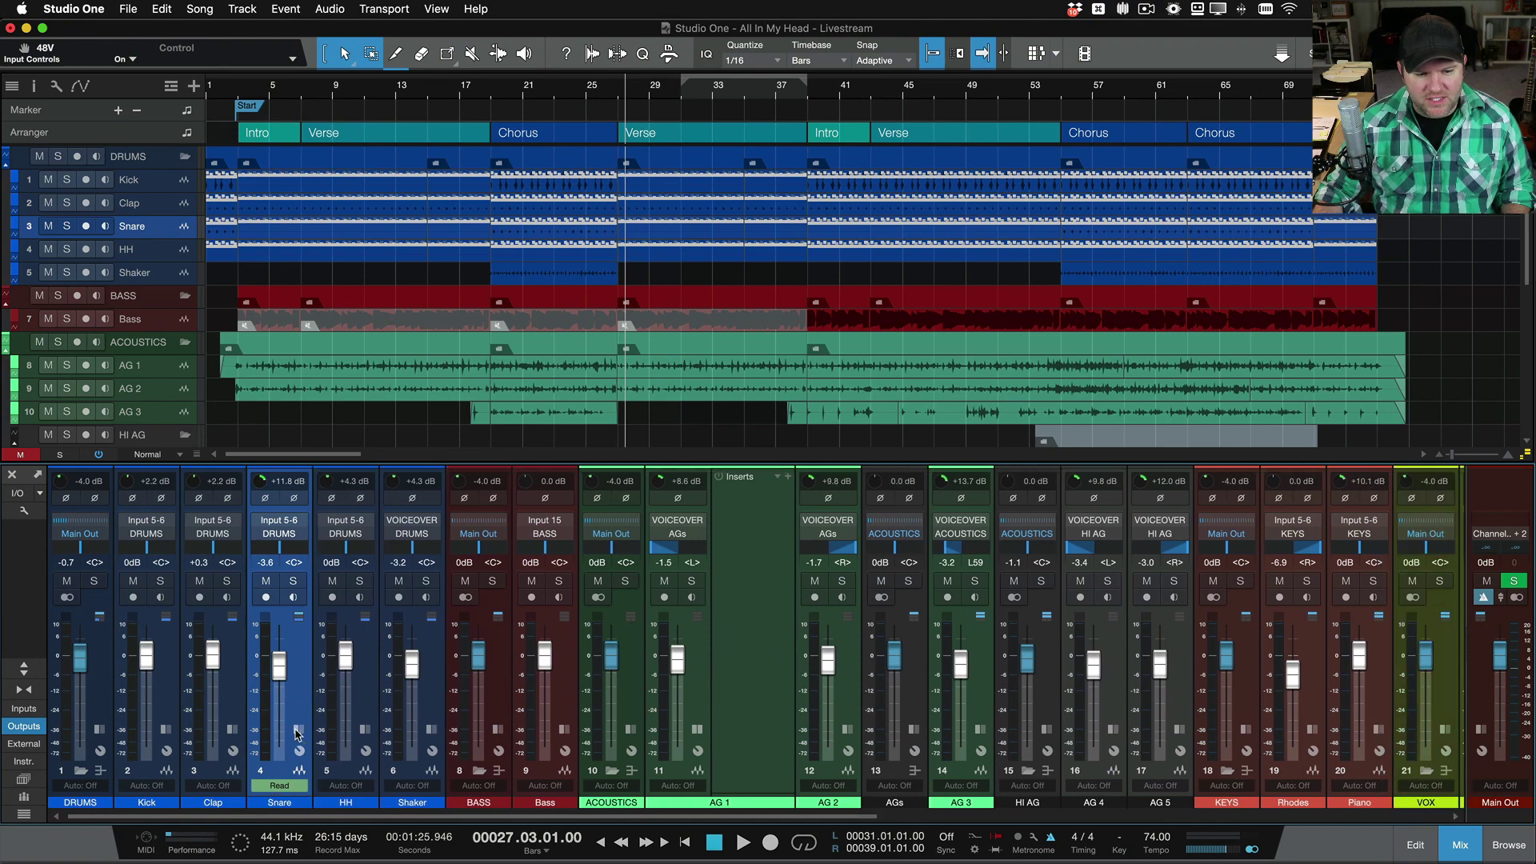
pyautogui.click(298, 731)
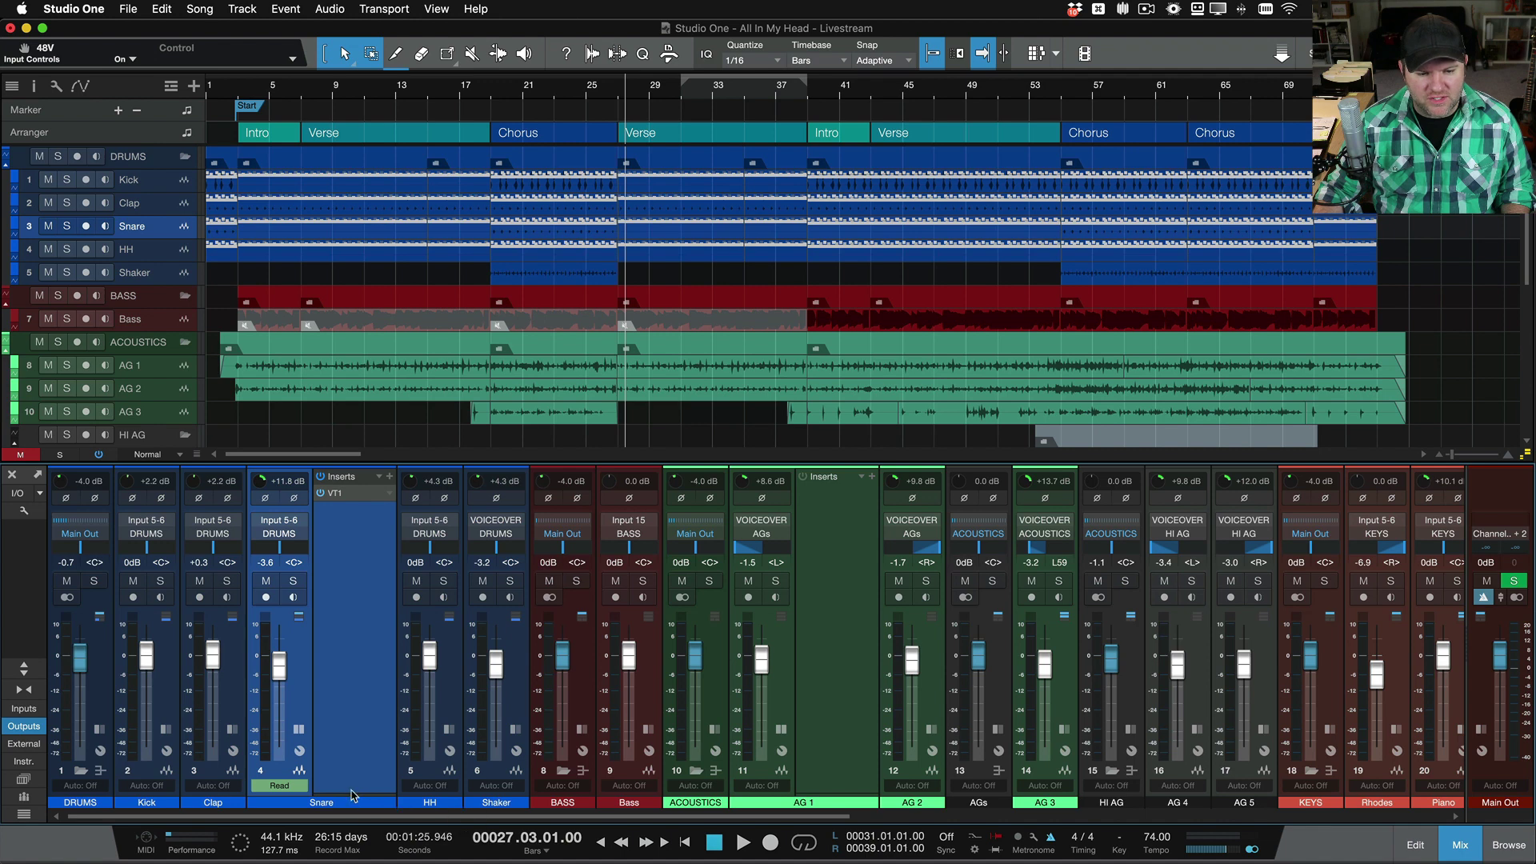
pyautogui.moveTo(352, 793); pyautogui.dragTo(353, 602)
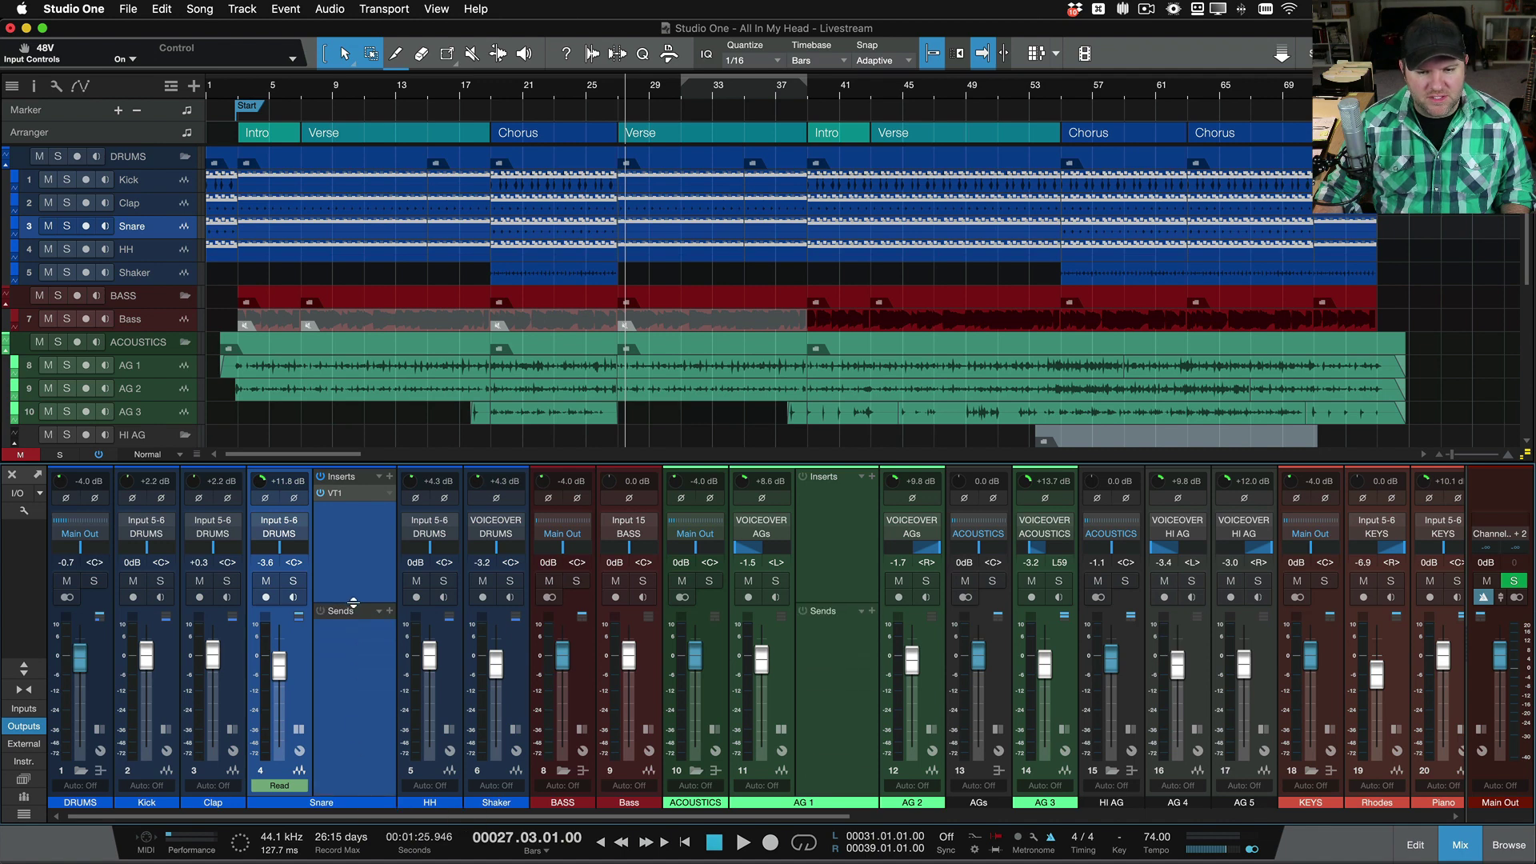
# Step: Preview Shaker, Bass, ACOUSTICS and KEYS inserts and sends, then maximize the mixer
pyautogui.click(521, 693)
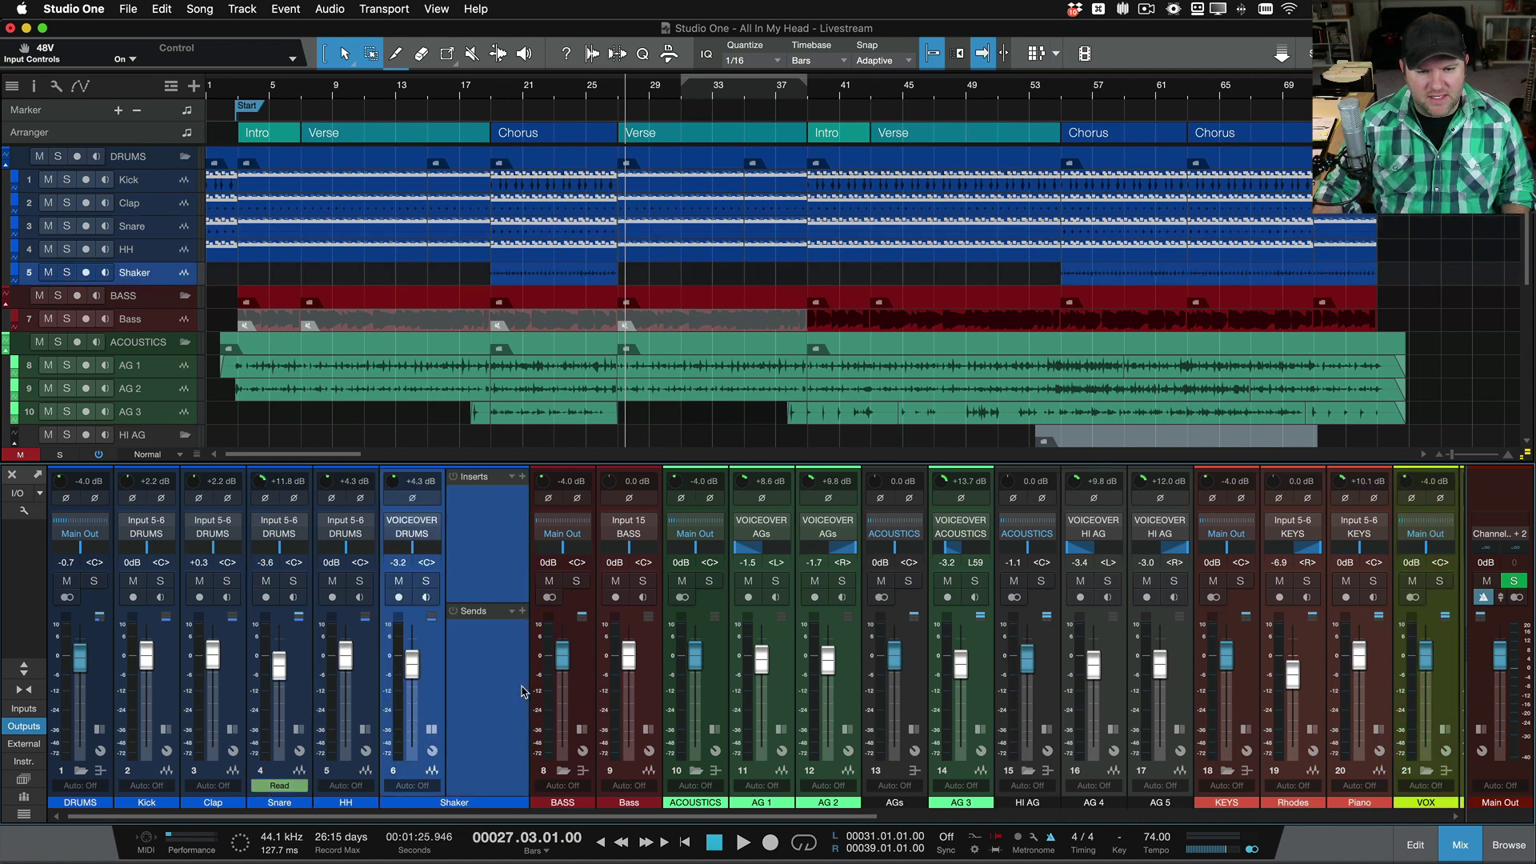
pyautogui.click(594, 693)
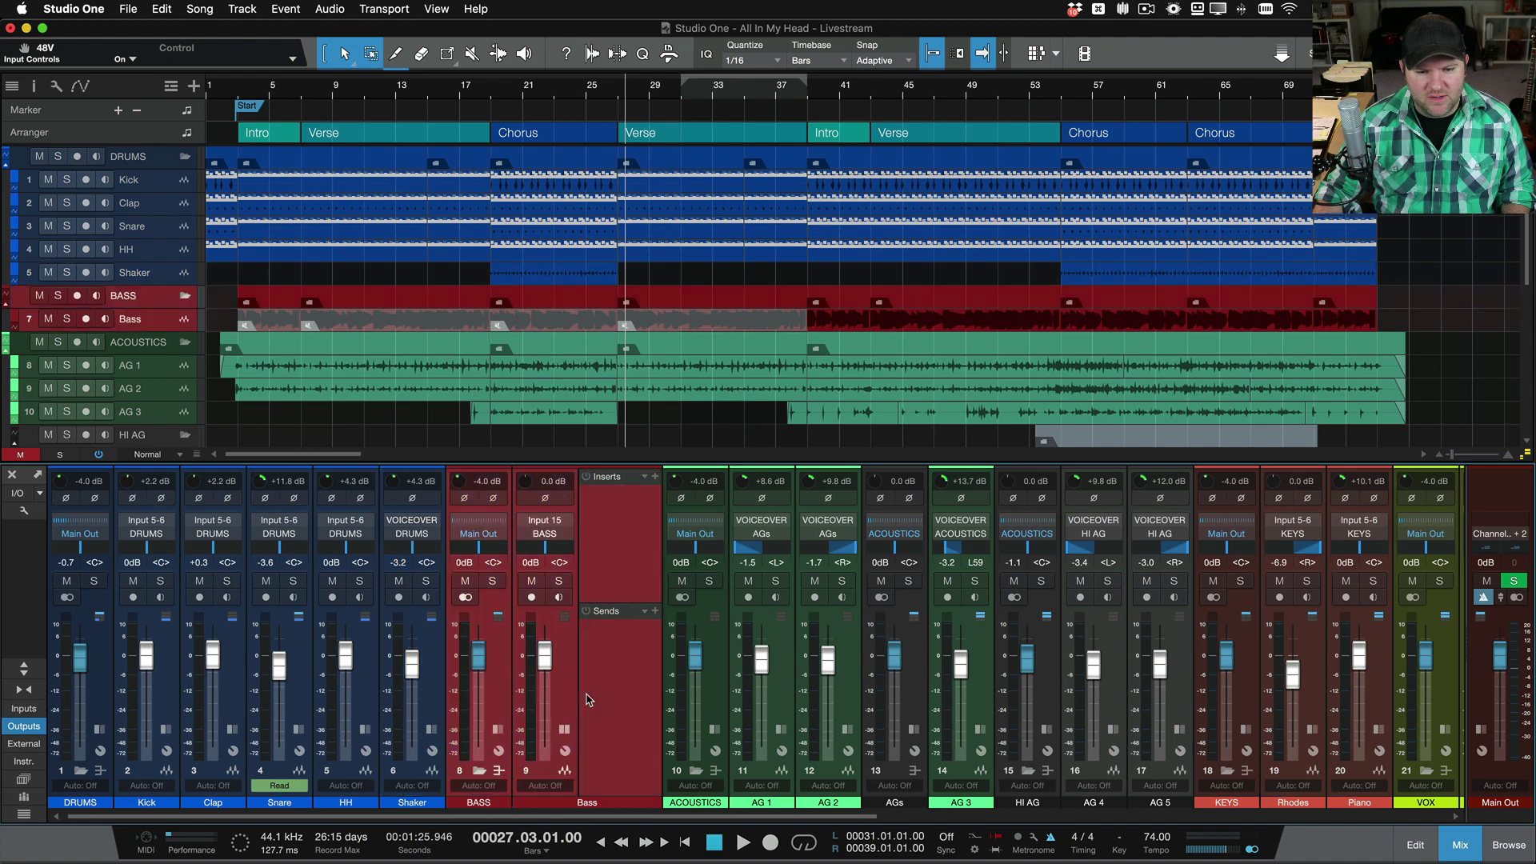
pyautogui.click(712, 639)
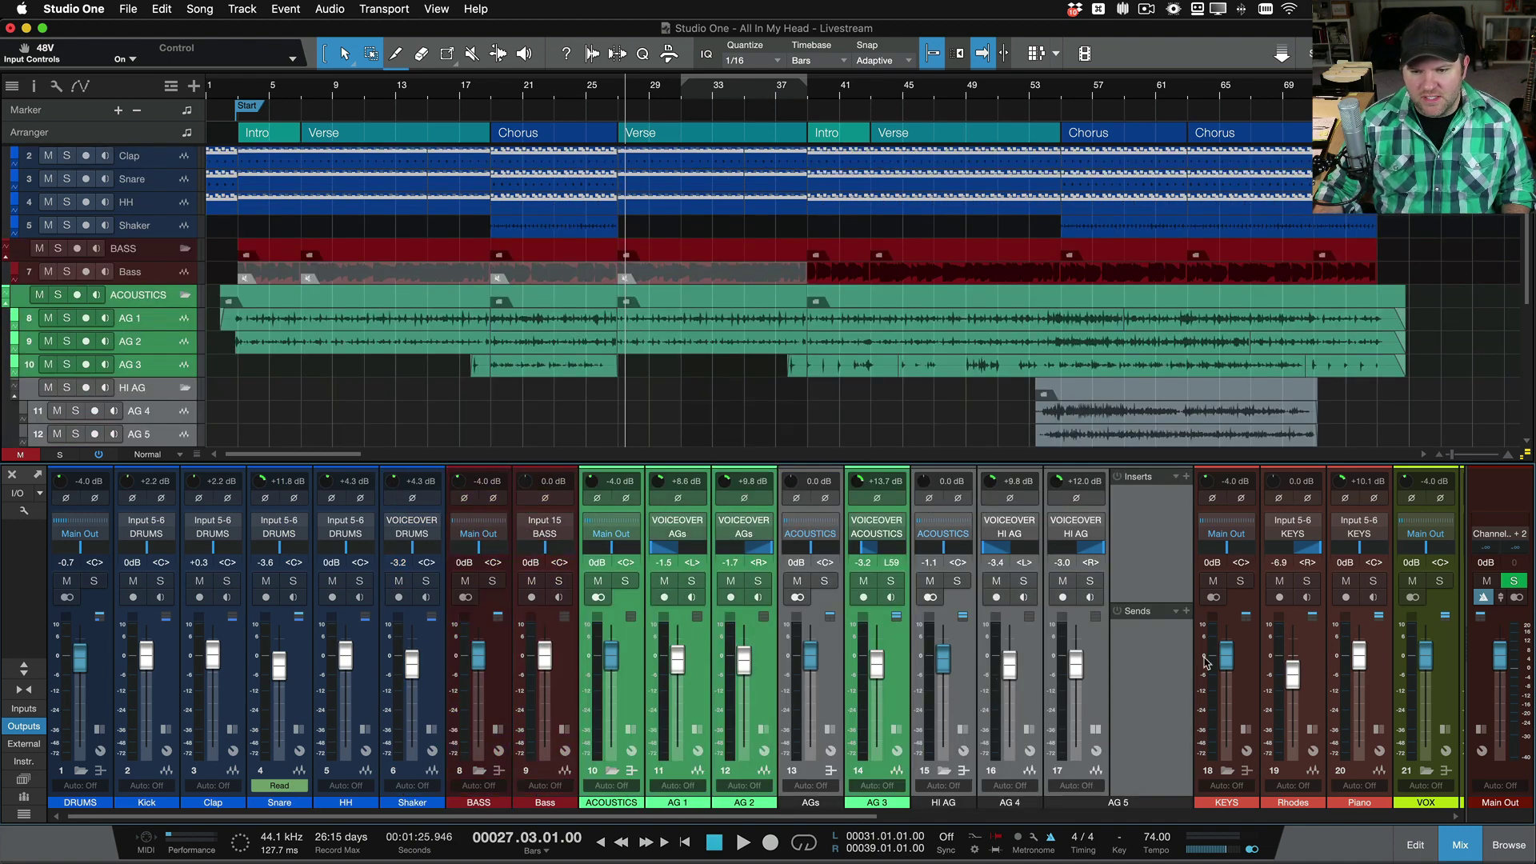
pyautogui.click(1248, 658)
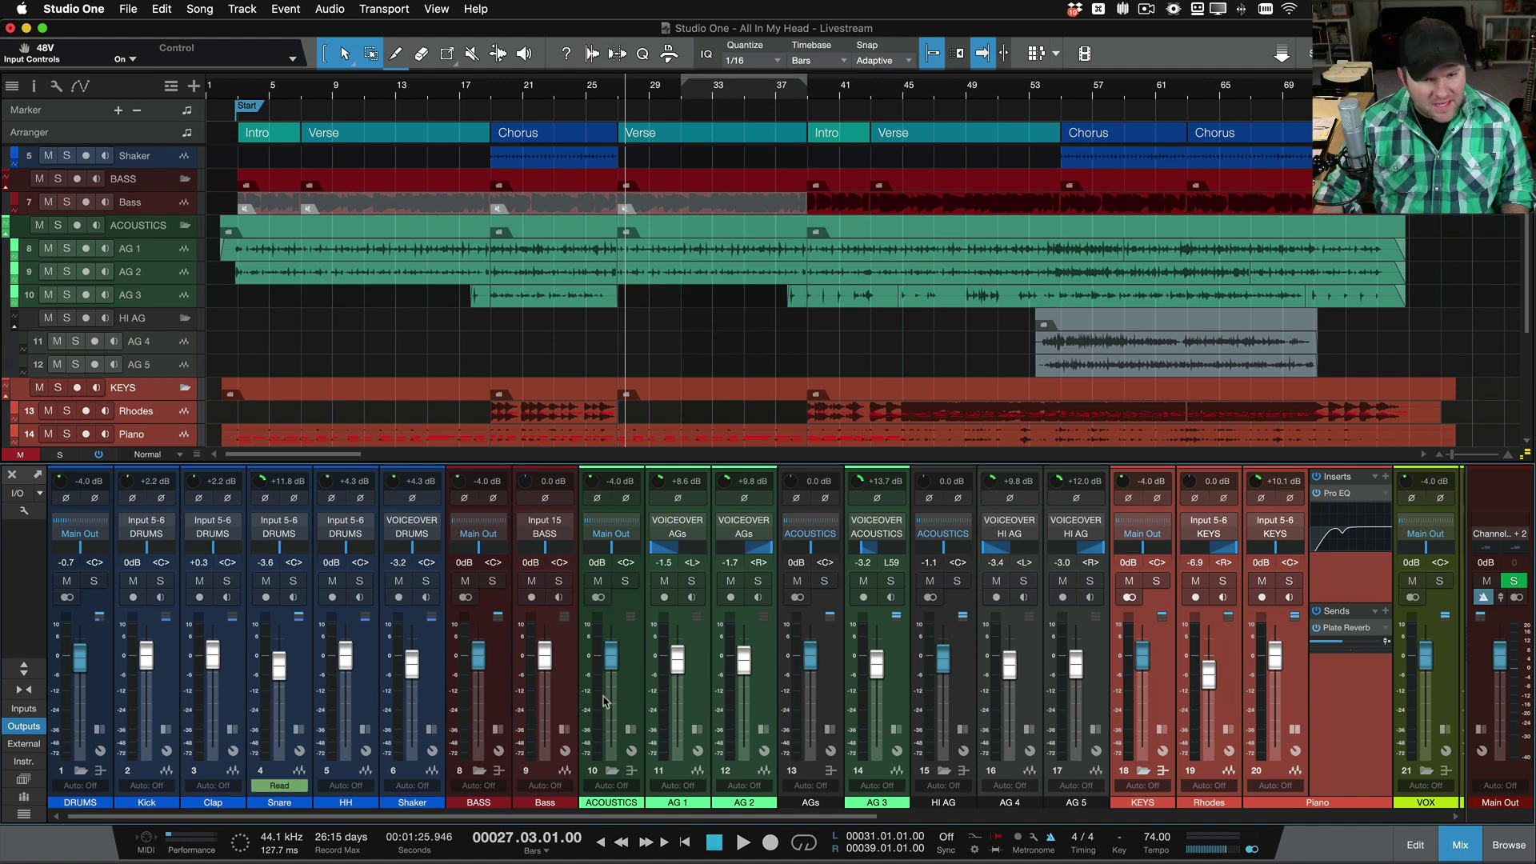
pyautogui.click(437, 652)
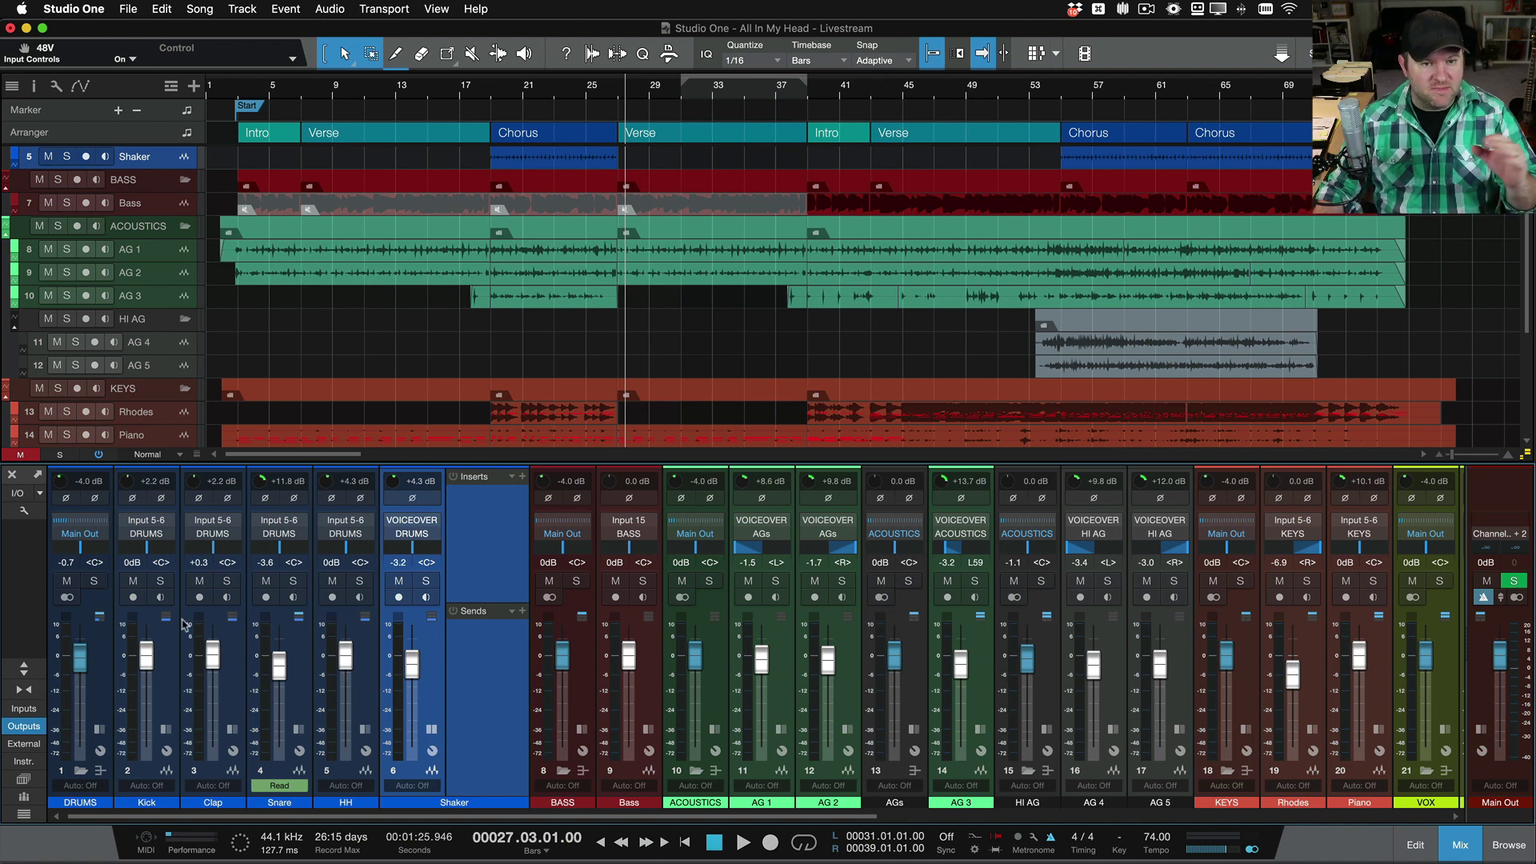
pyautogui.scroll(-5, 735, 350)
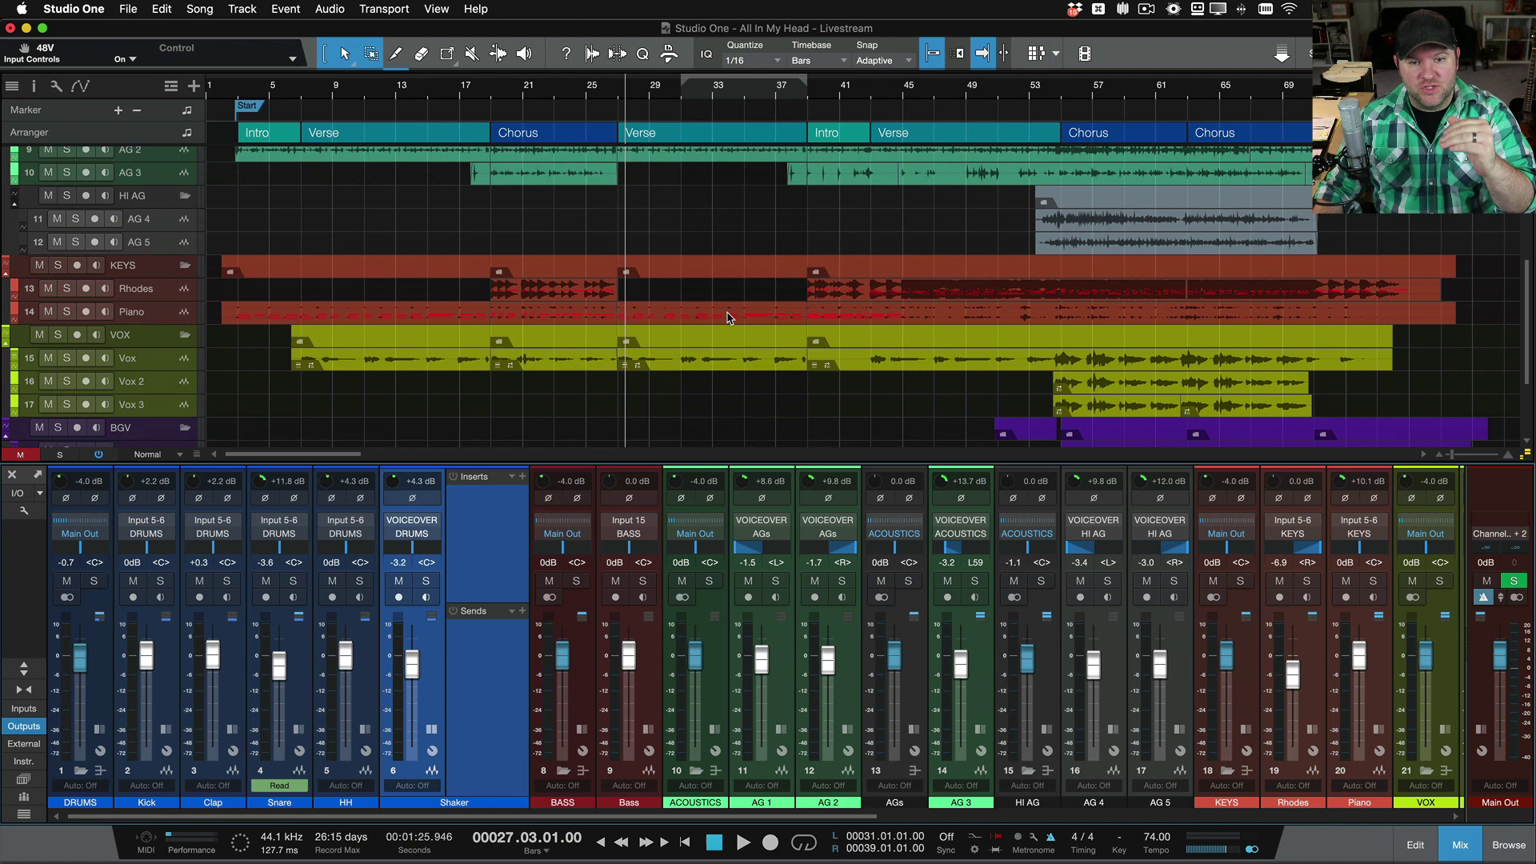
pyautogui.scroll(5, 730, 318)
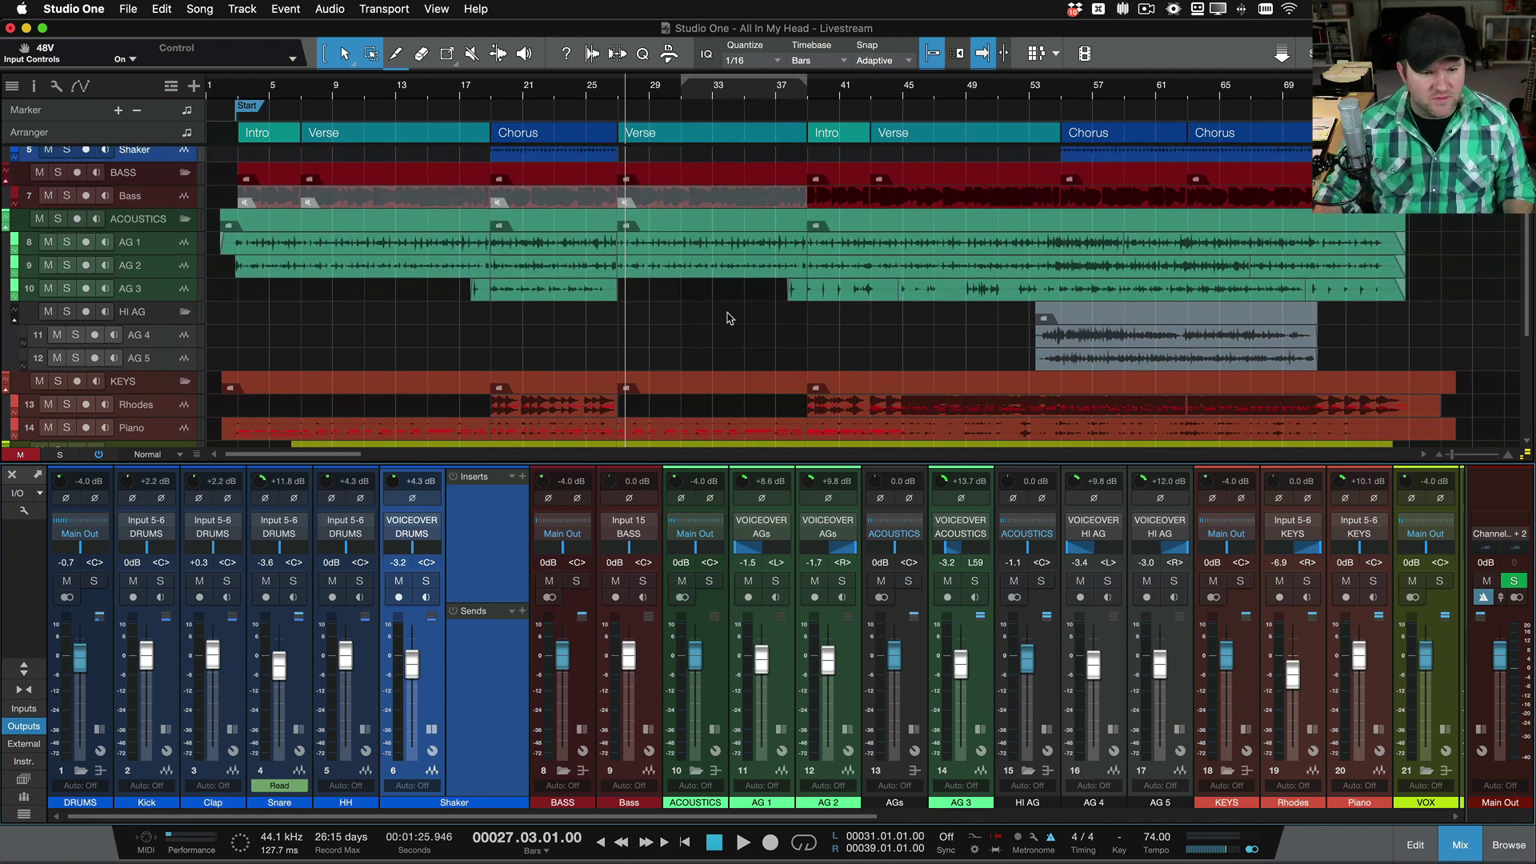
pyautogui.click(24, 668)
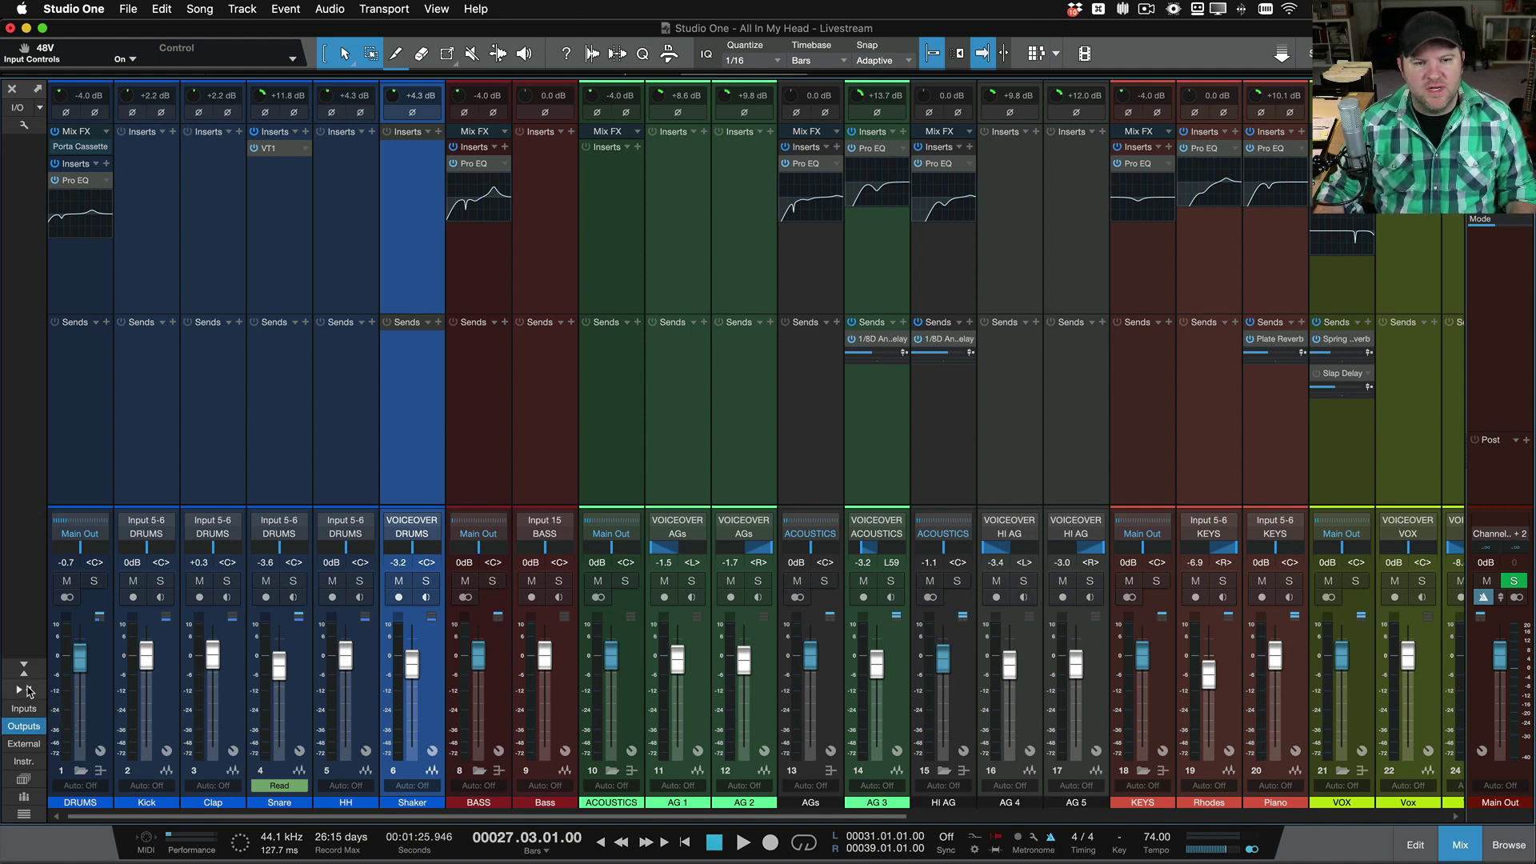
# Step: Switch to narrow channel strips with tall level meters and start song playback
pyautogui.click(28, 691)
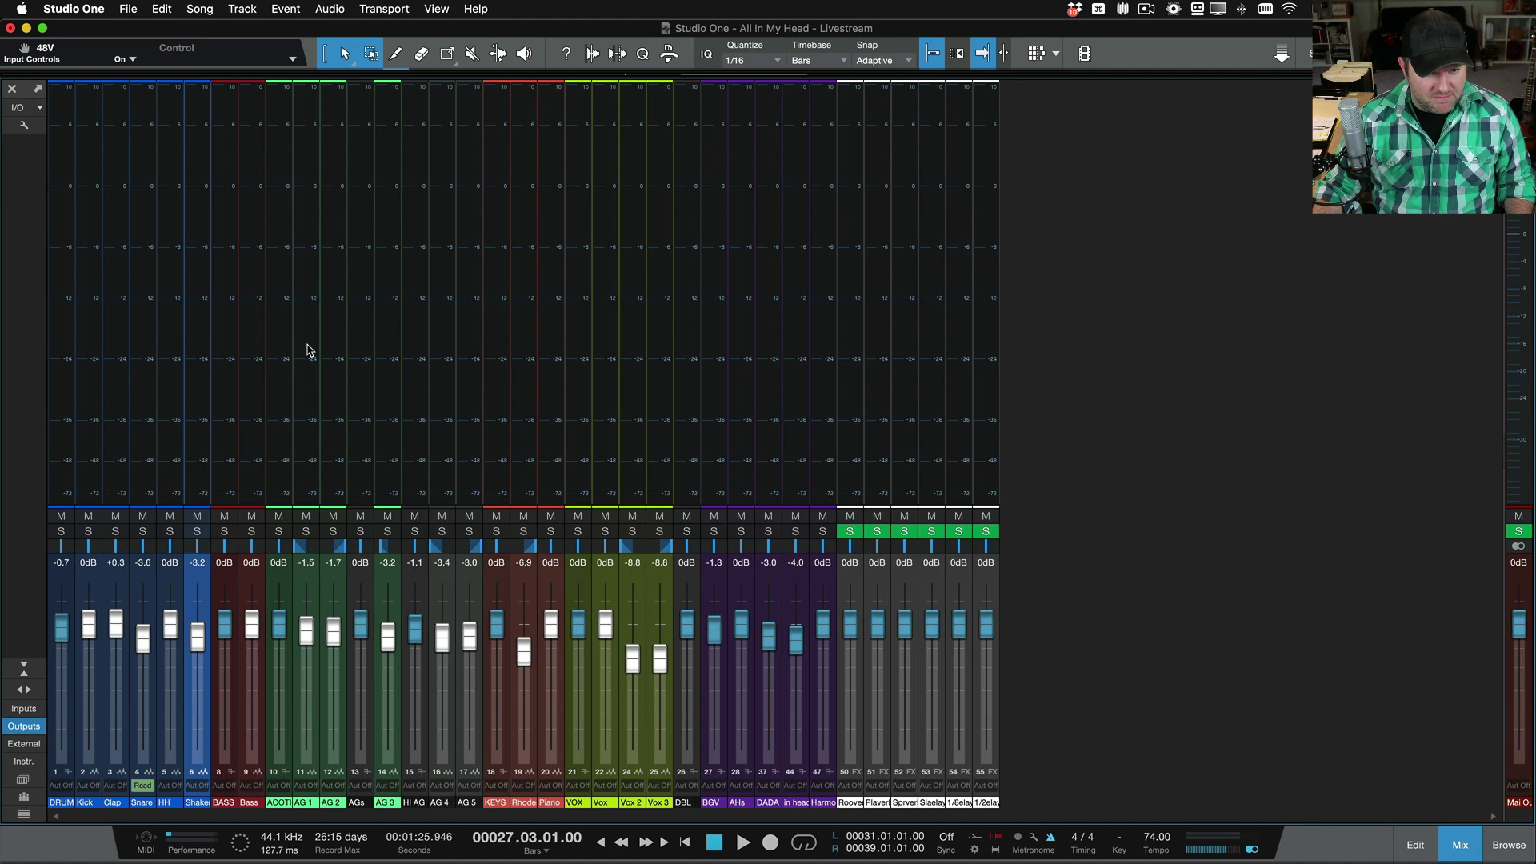
pyautogui.press('space')
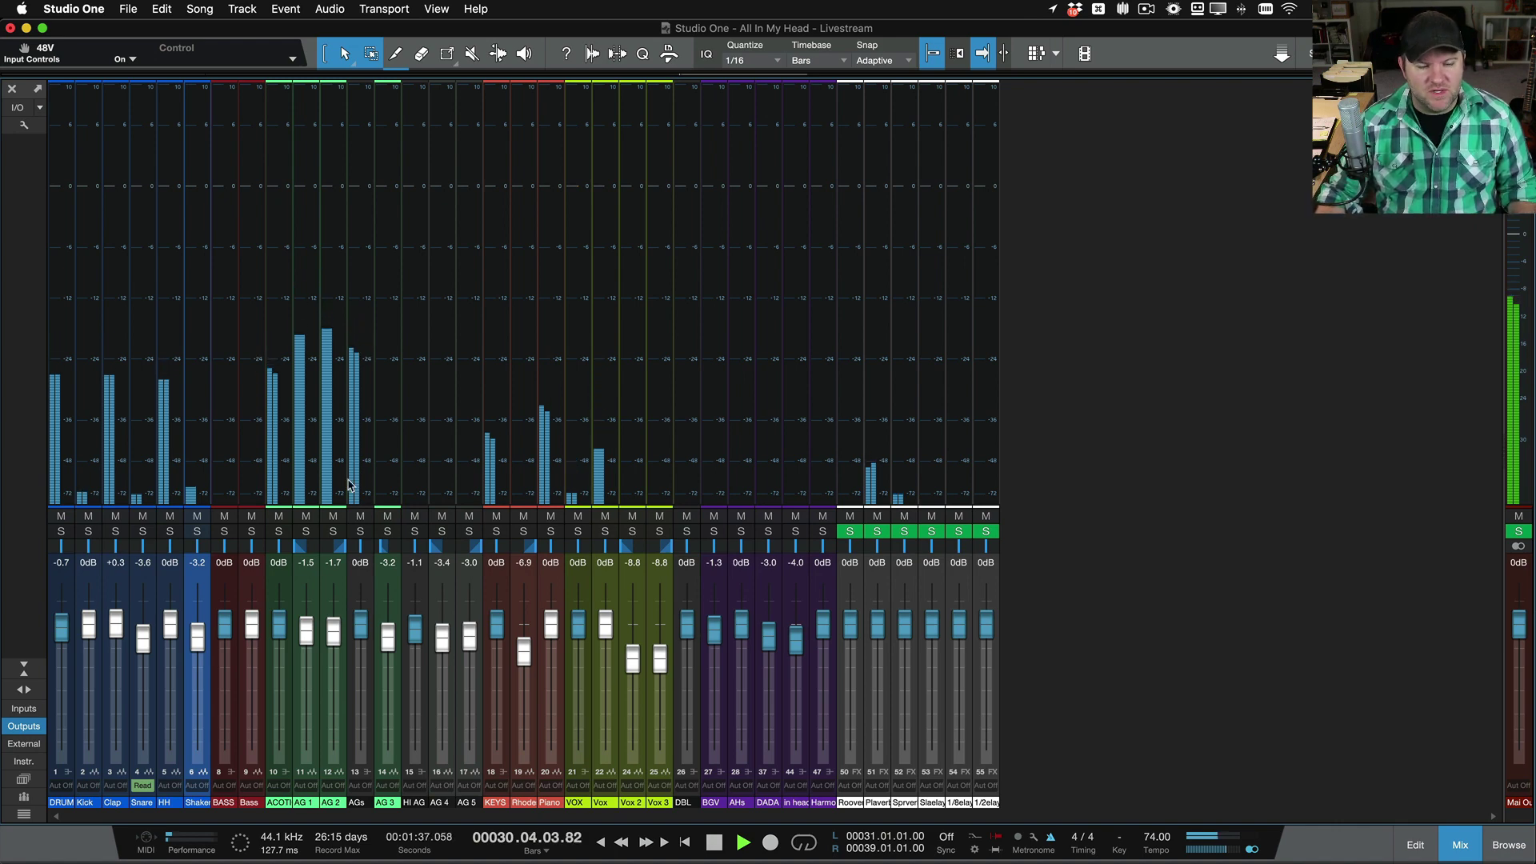
pyautogui.click(232, 780)
pyautogui.click(230, 780)
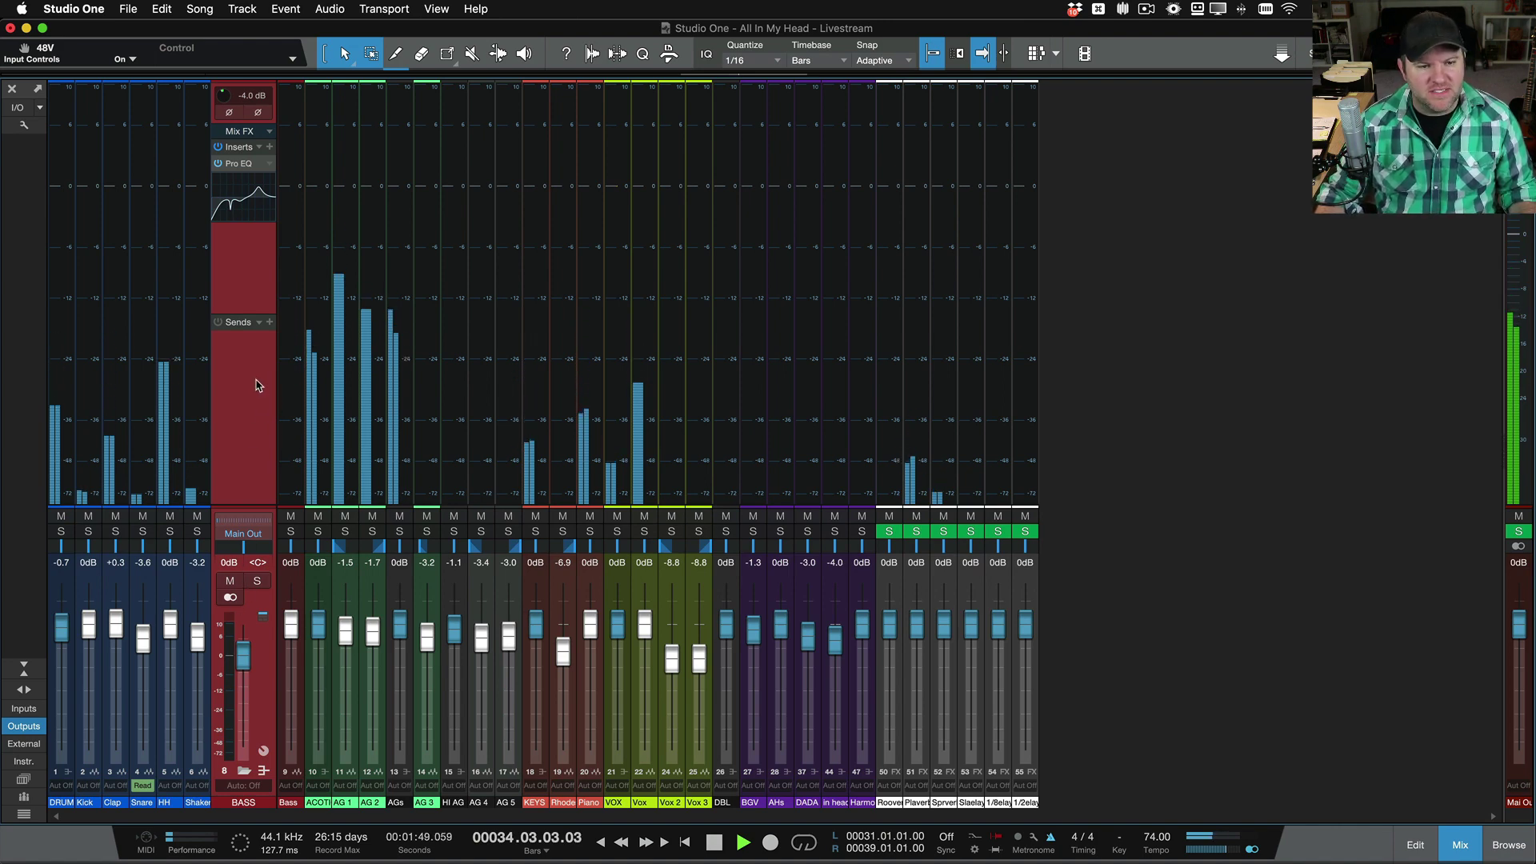
pyautogui.click(291, 336)
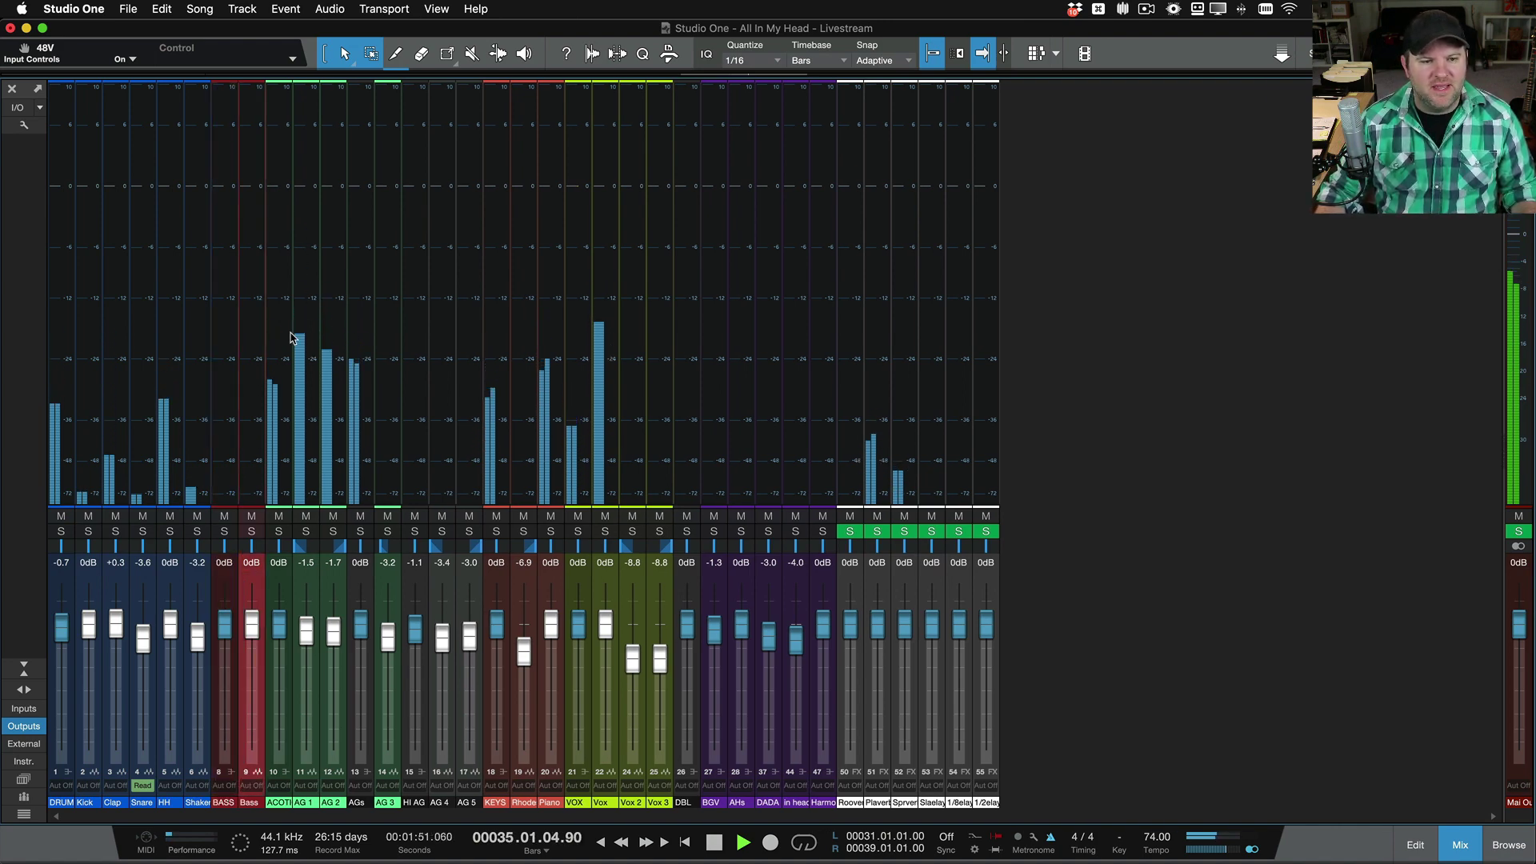
pyautogui.click(249, 346)
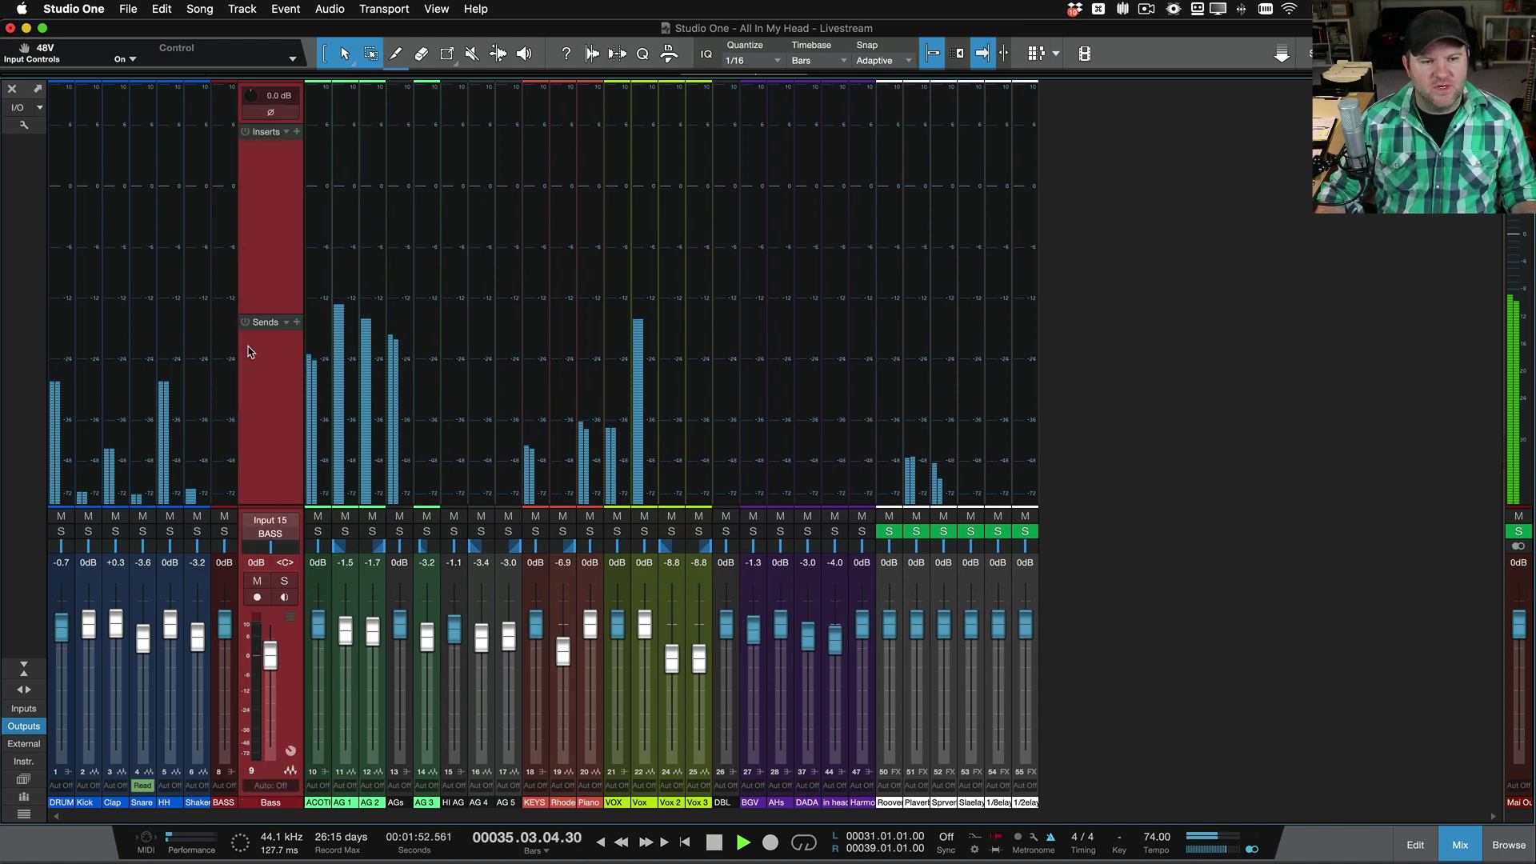
pyautogui.click(648, 340)
pyautogui.click(618, 346)
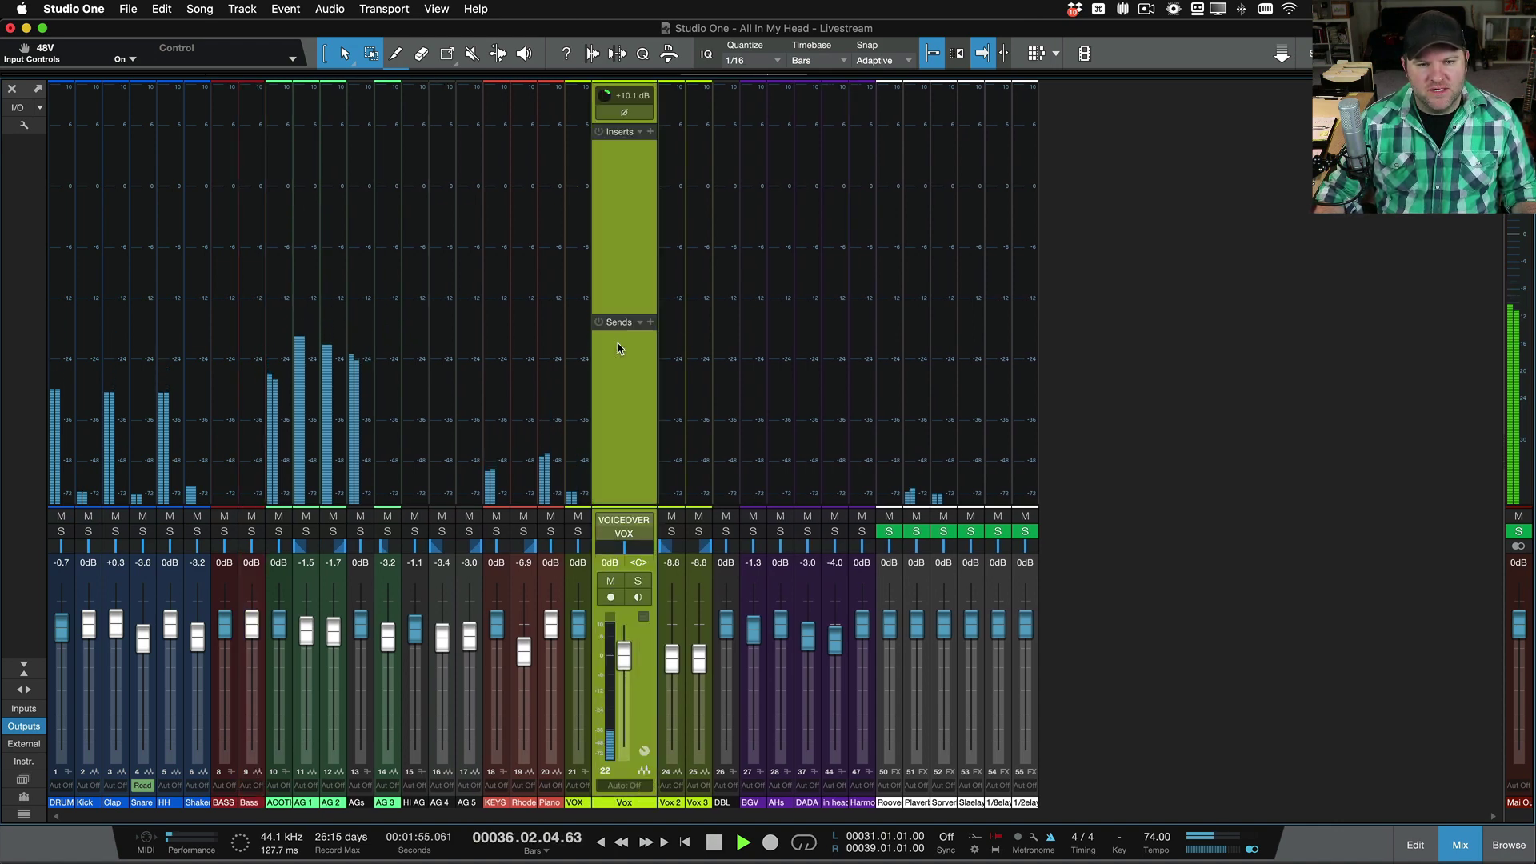
pyautogui.click(359, 345)
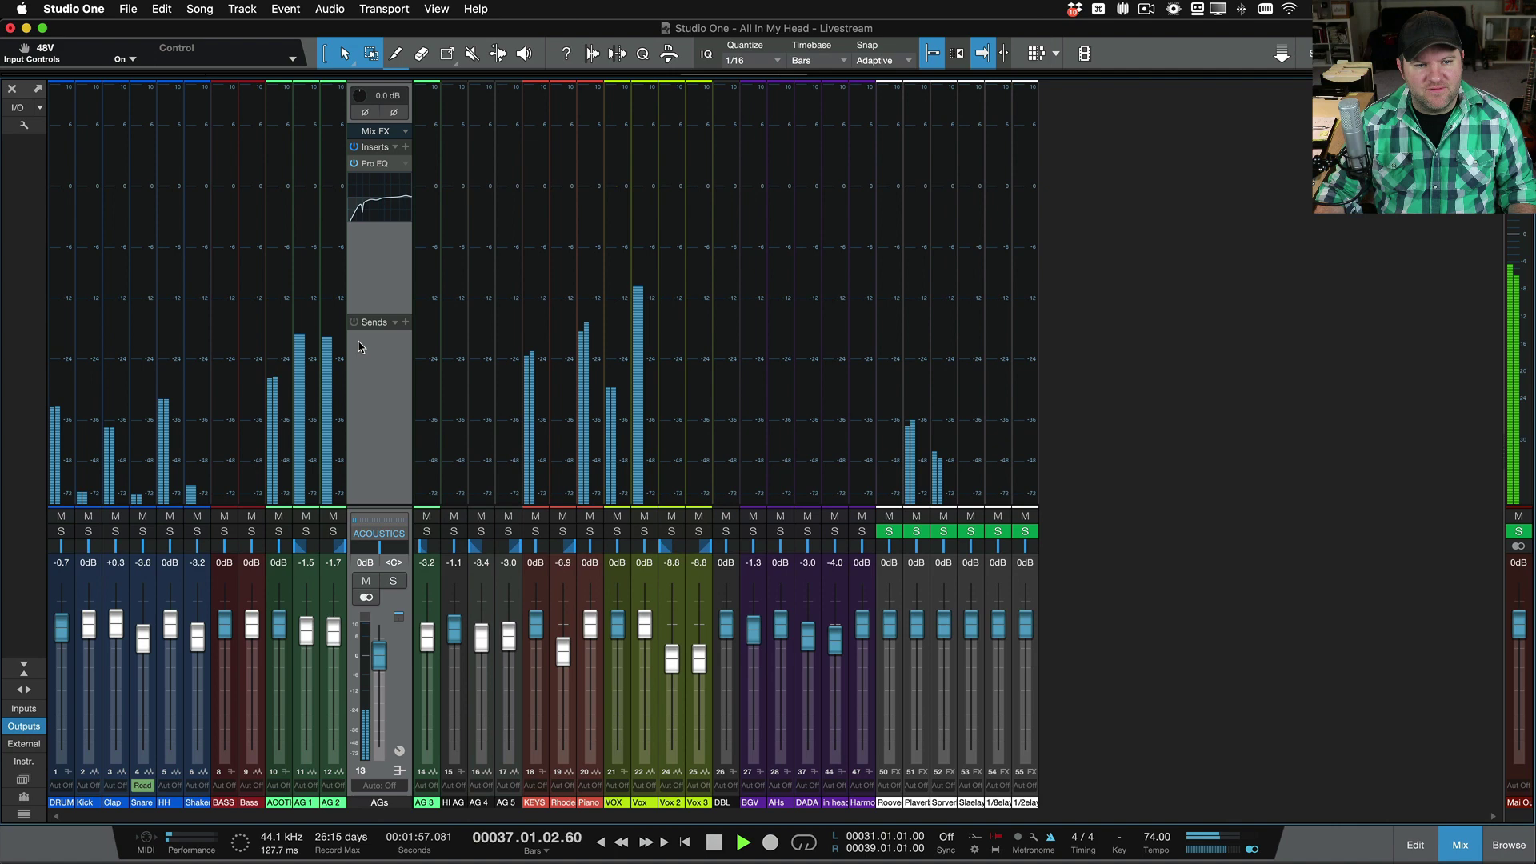
pyautogui.click(251, 376)
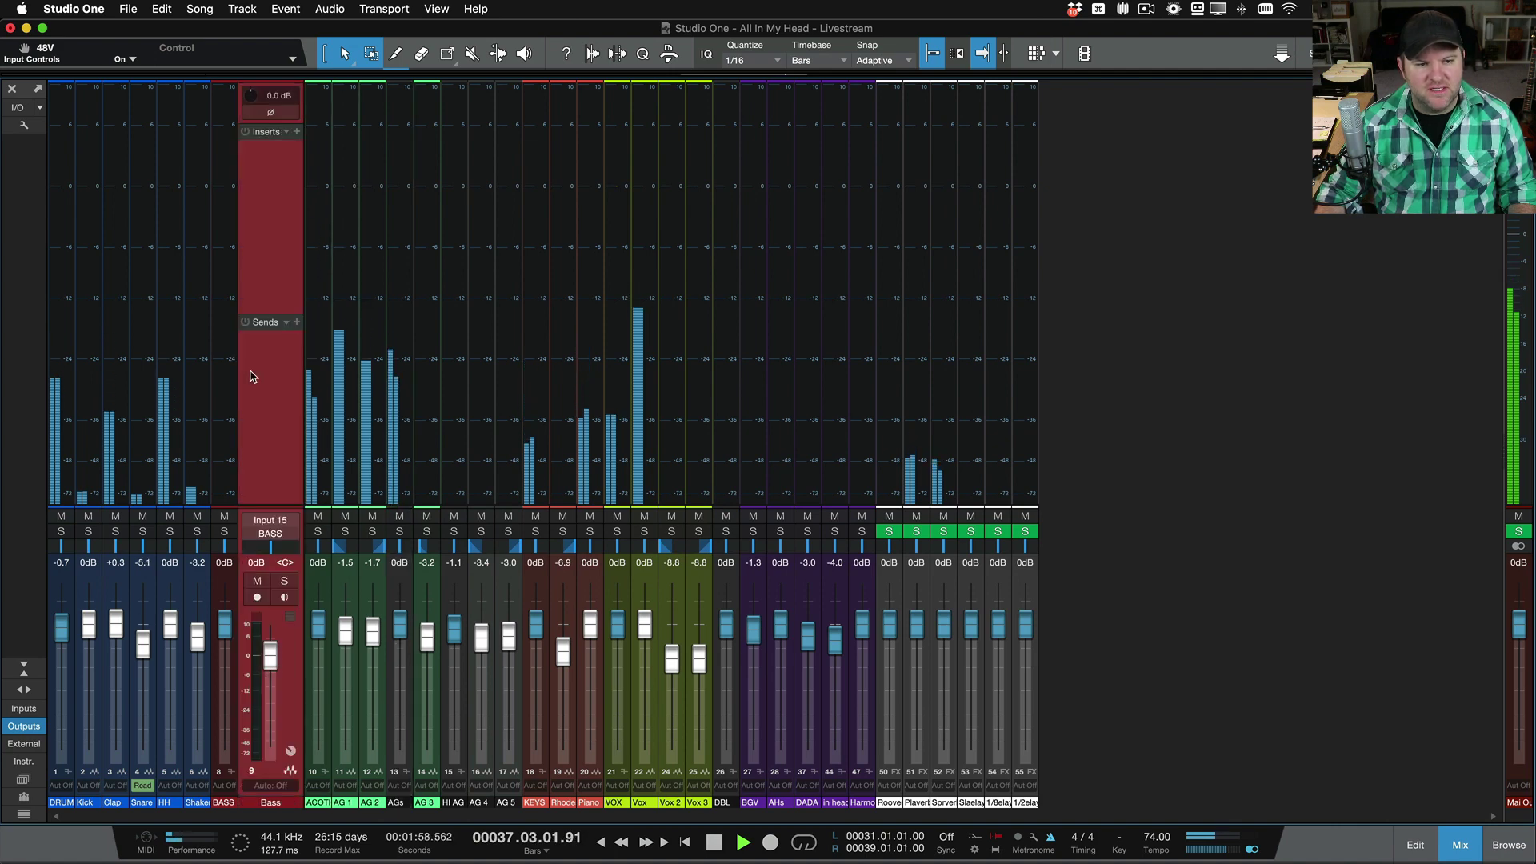
pyautogui.click(702, 413)
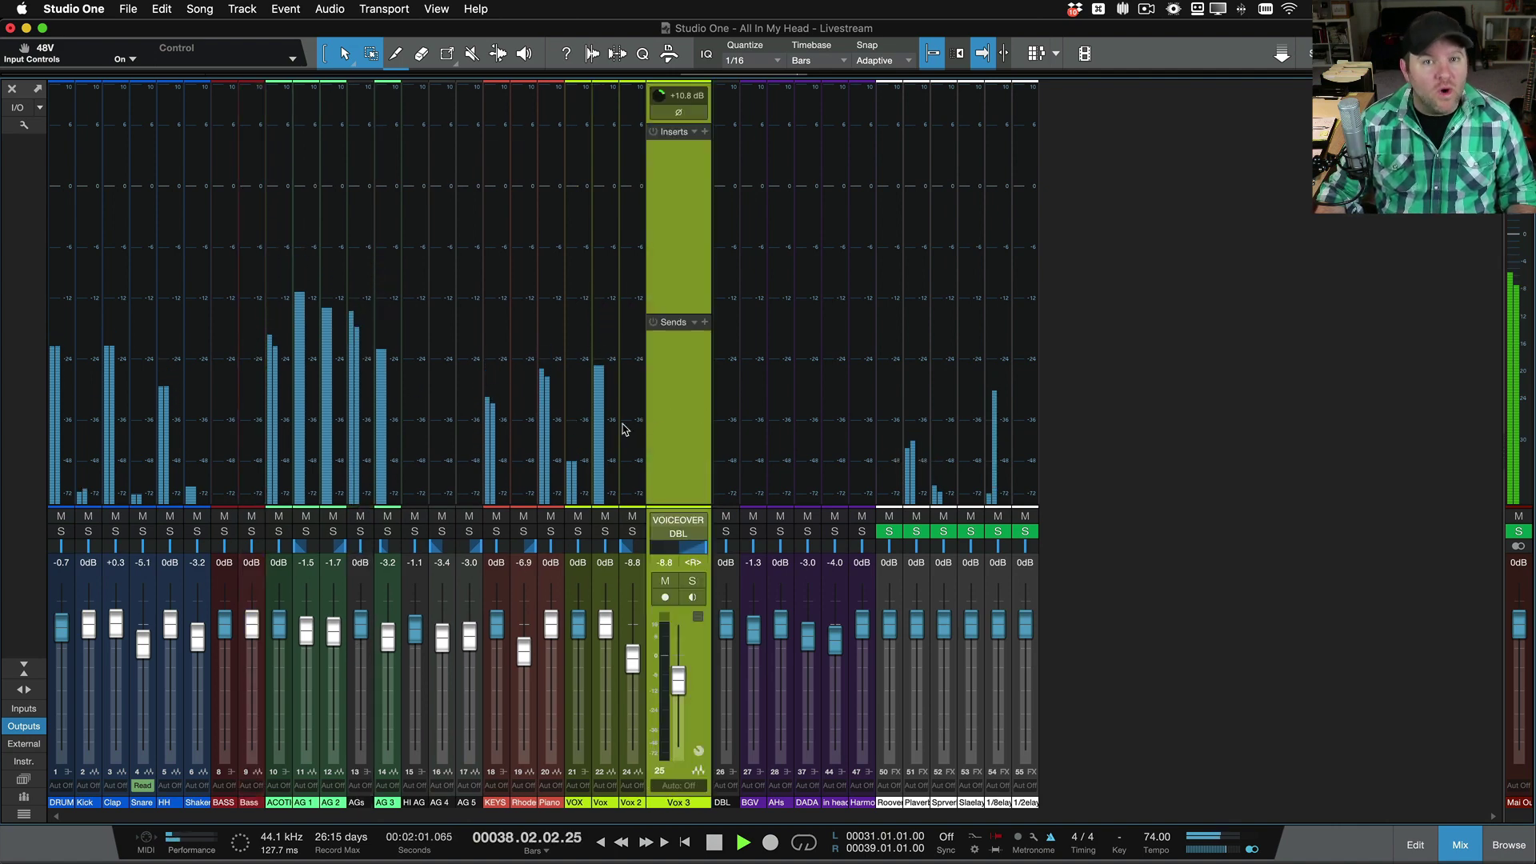
pyautogui.click(558, 428)
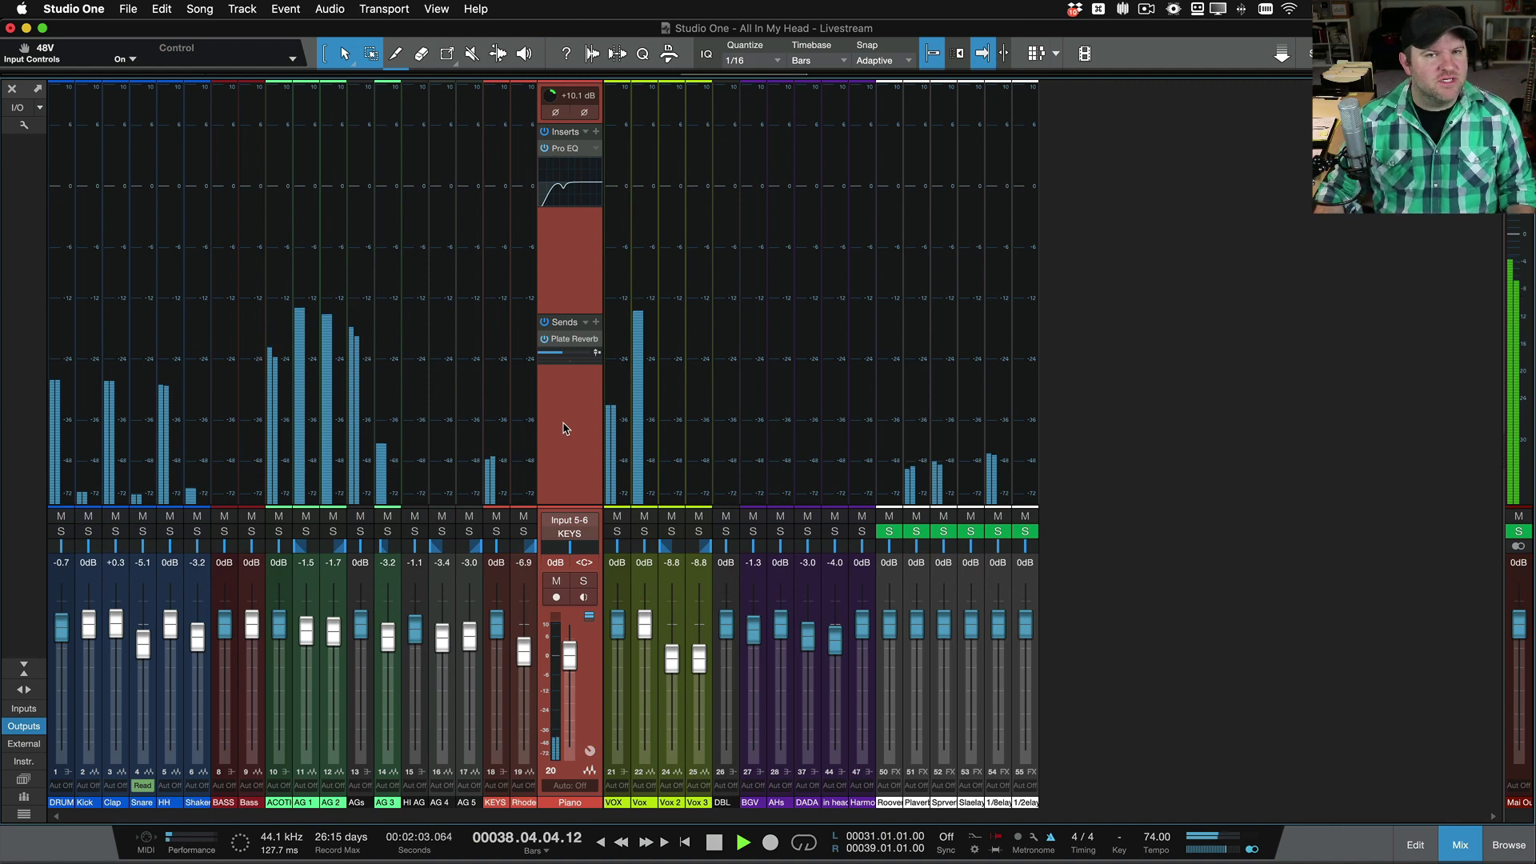
pyautogui.click(21, 691)
pyautogui.click(21, 690)
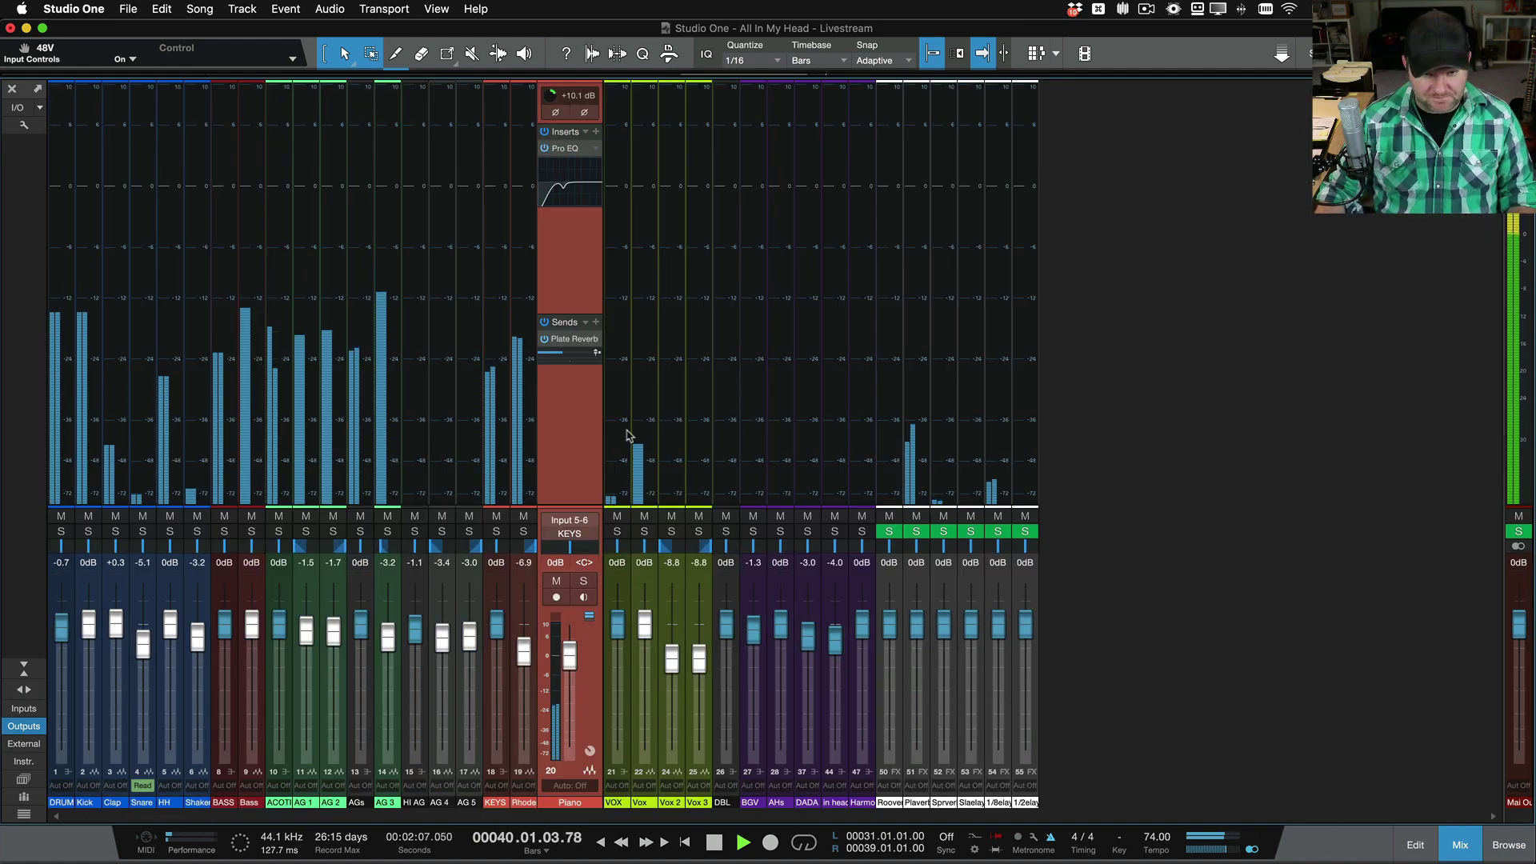
pyautogui.click(576, 435)
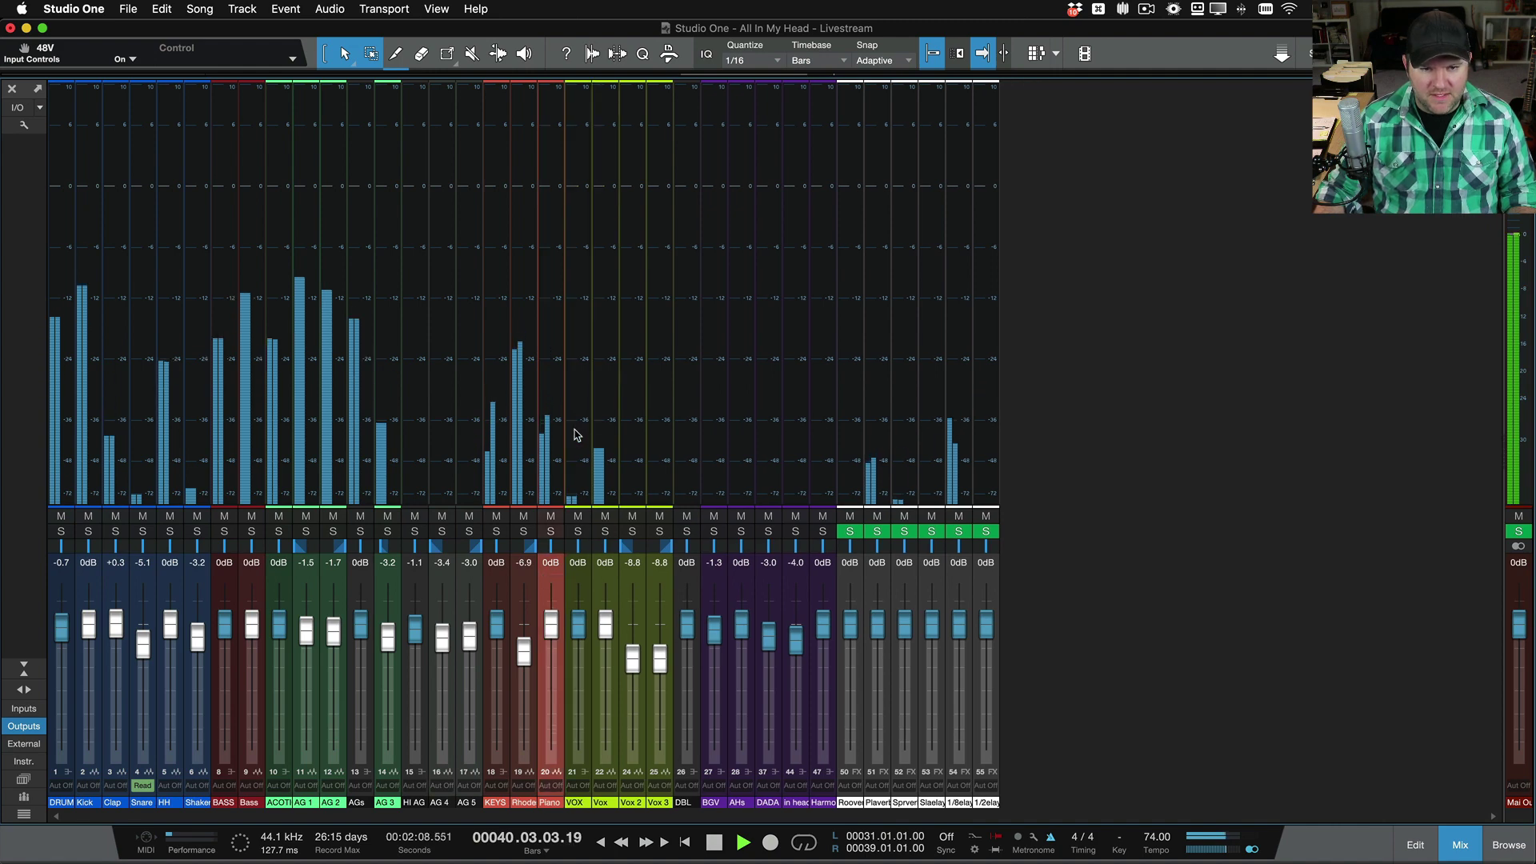
# Step: Dock the narrow-strip mixer back beneath the arrange view with the Small/Large toggle
pyautogui.click(21, 672)
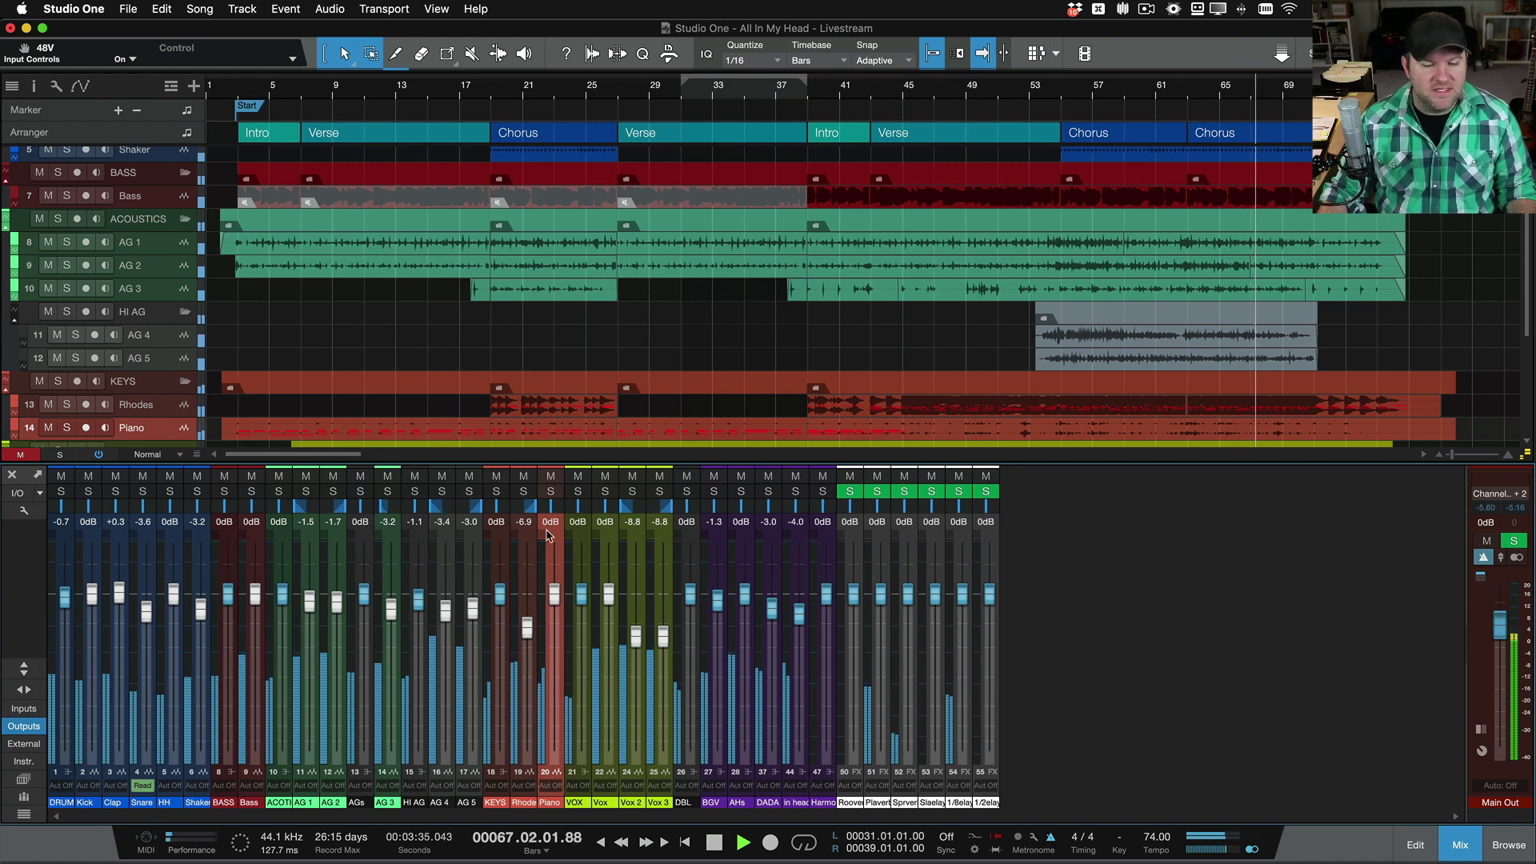
# Step: Select Vox 3, expand its inserts and sends, then collapse it again
pyautogui.click(665, 797)
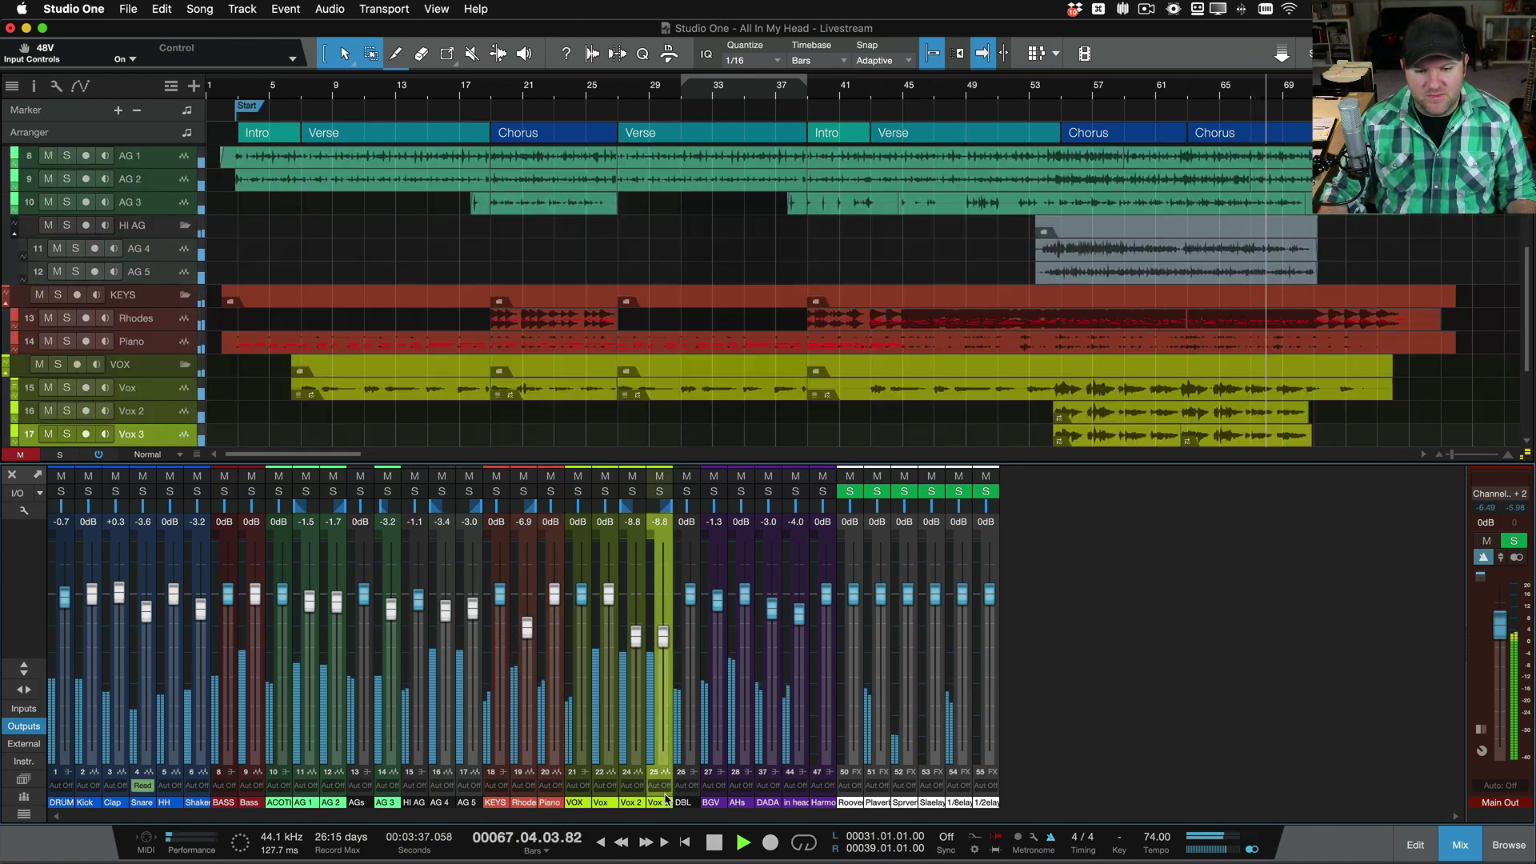
pyautogui.doubleClick(664, 740)
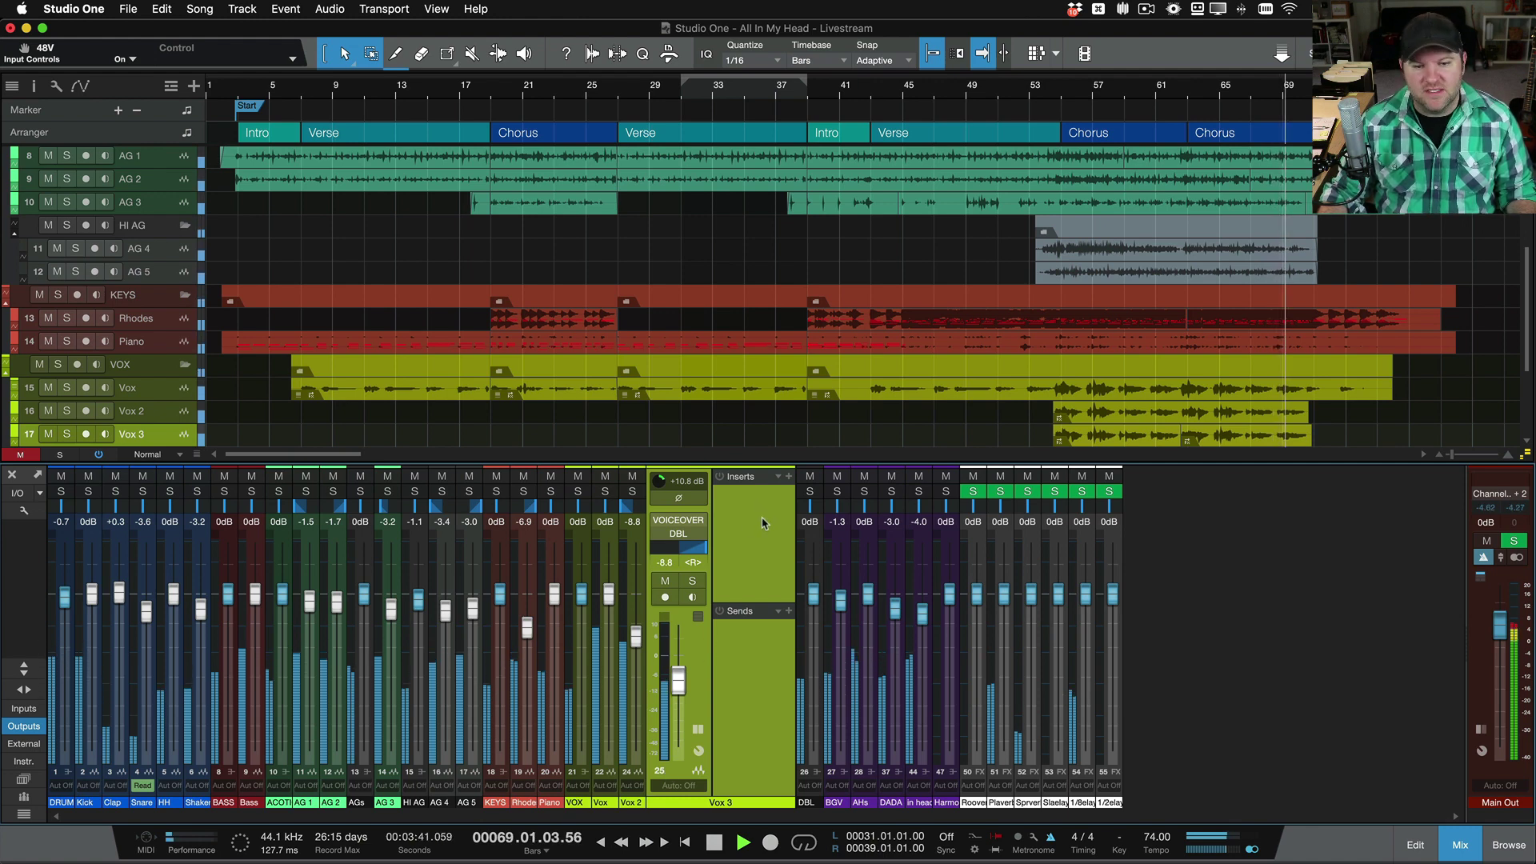
pyautogui.click(768, 674)
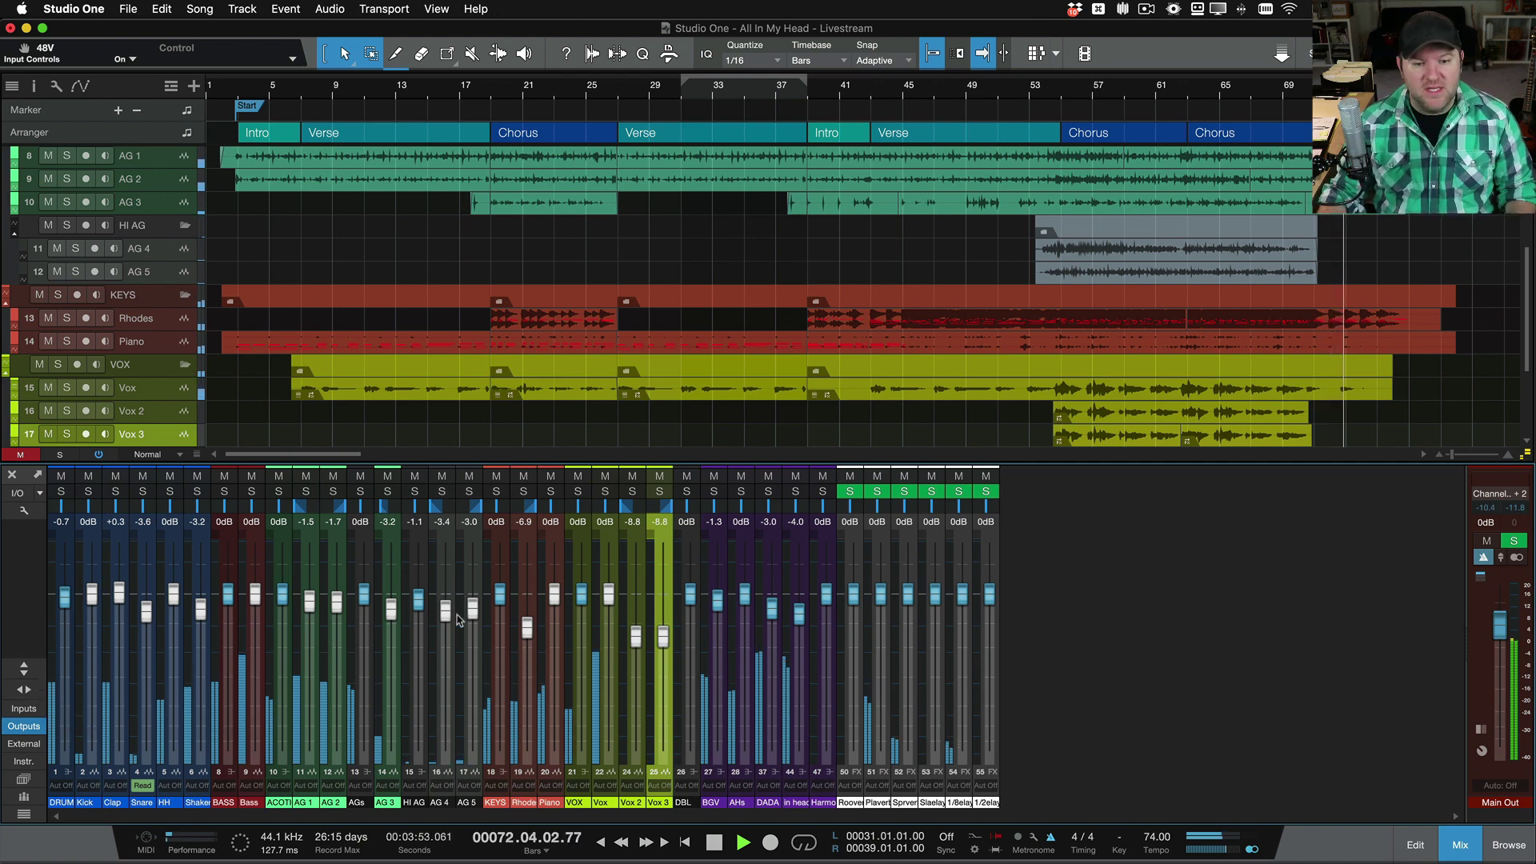
# Step: Maximize the mixer to fill the window with narrow channel strips
pyautogui.click(25, 669)
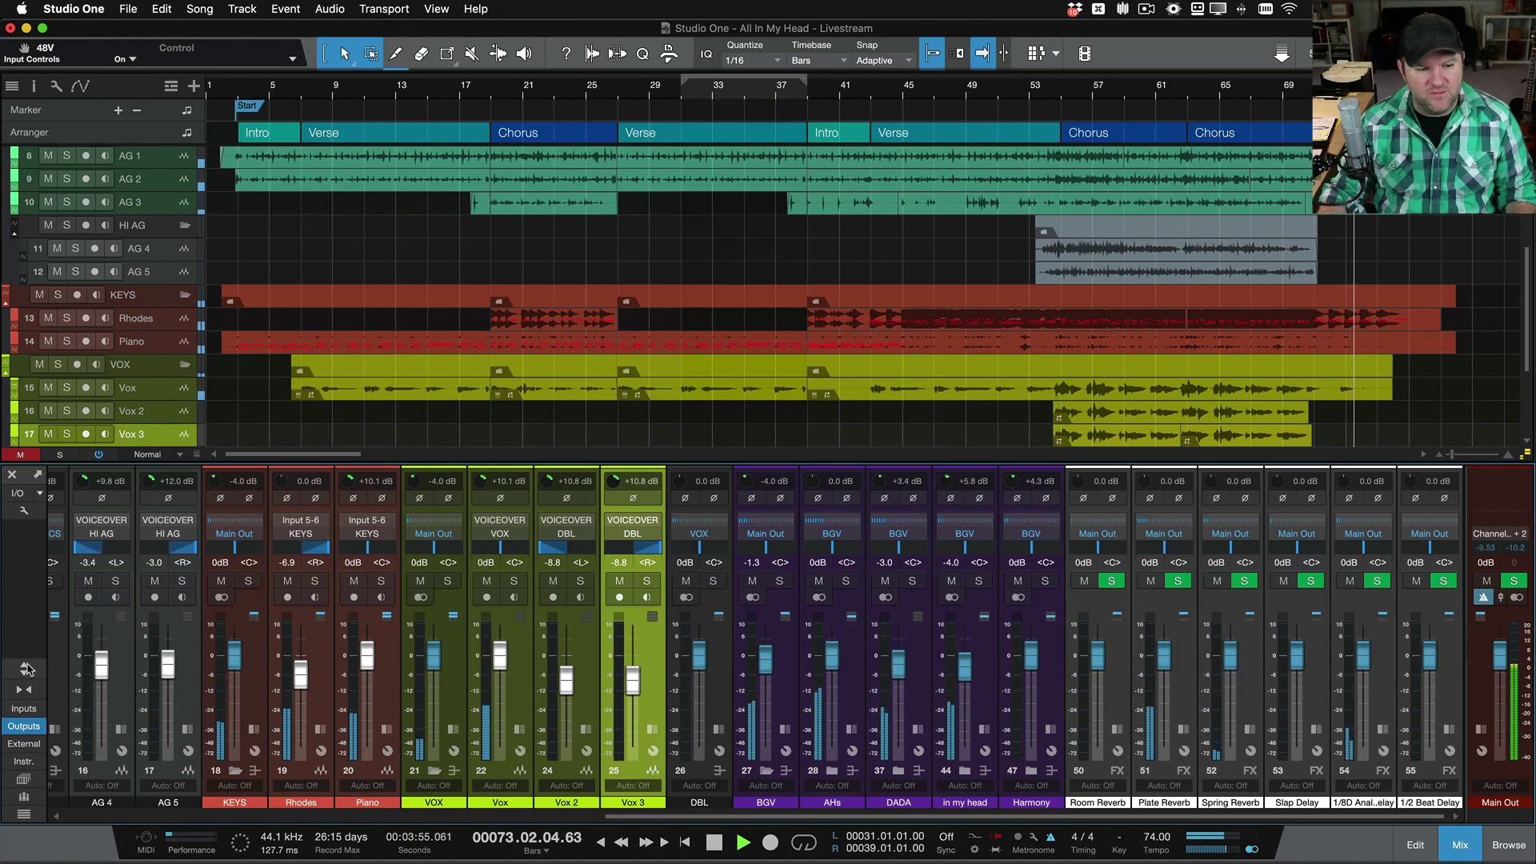
pyautogui.click(25, 669)
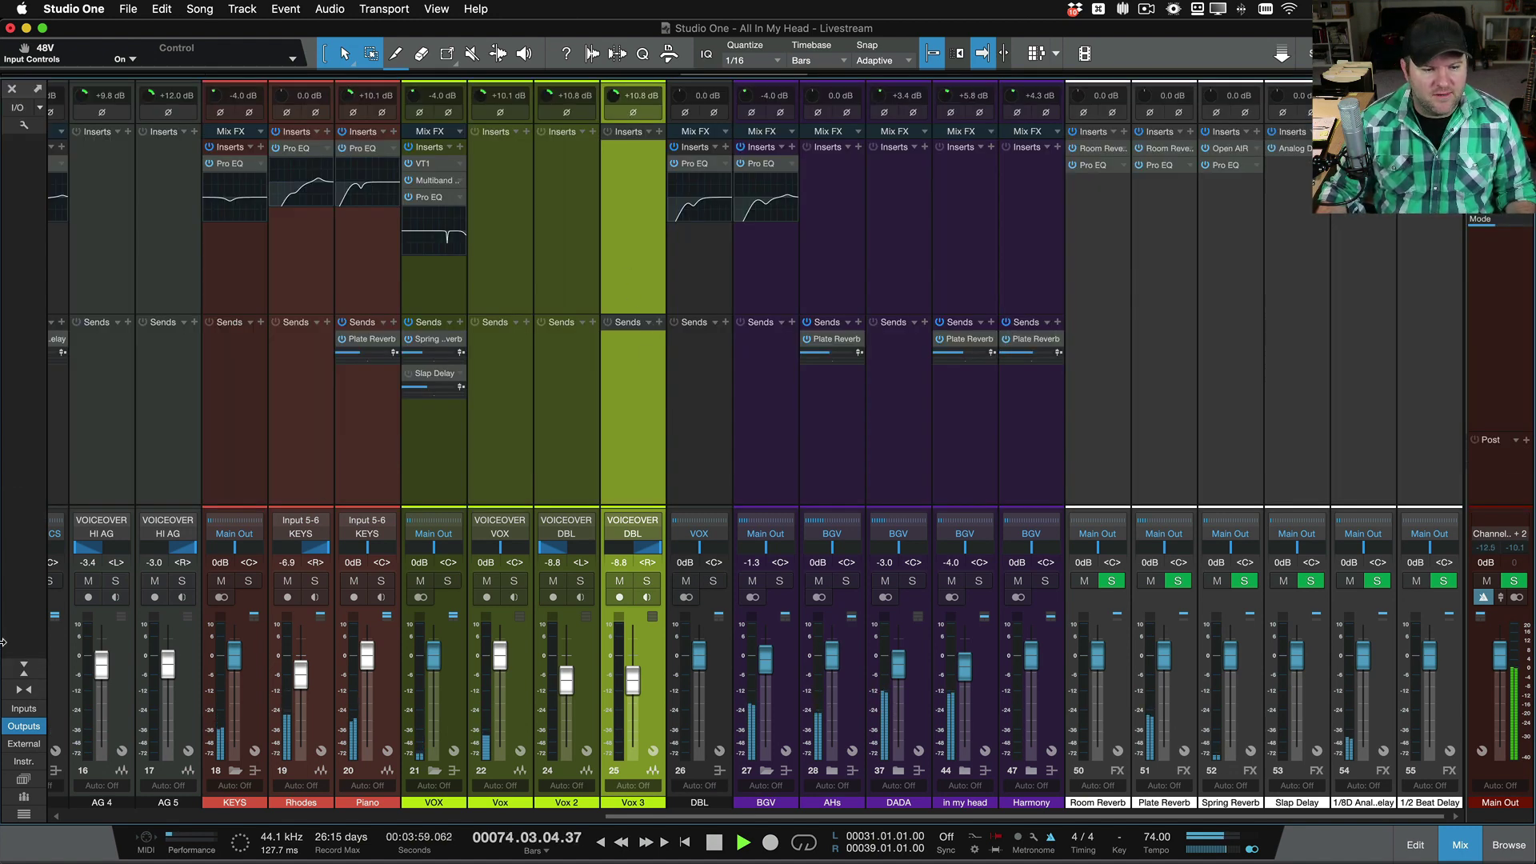
pyautogui.click(16, 691)
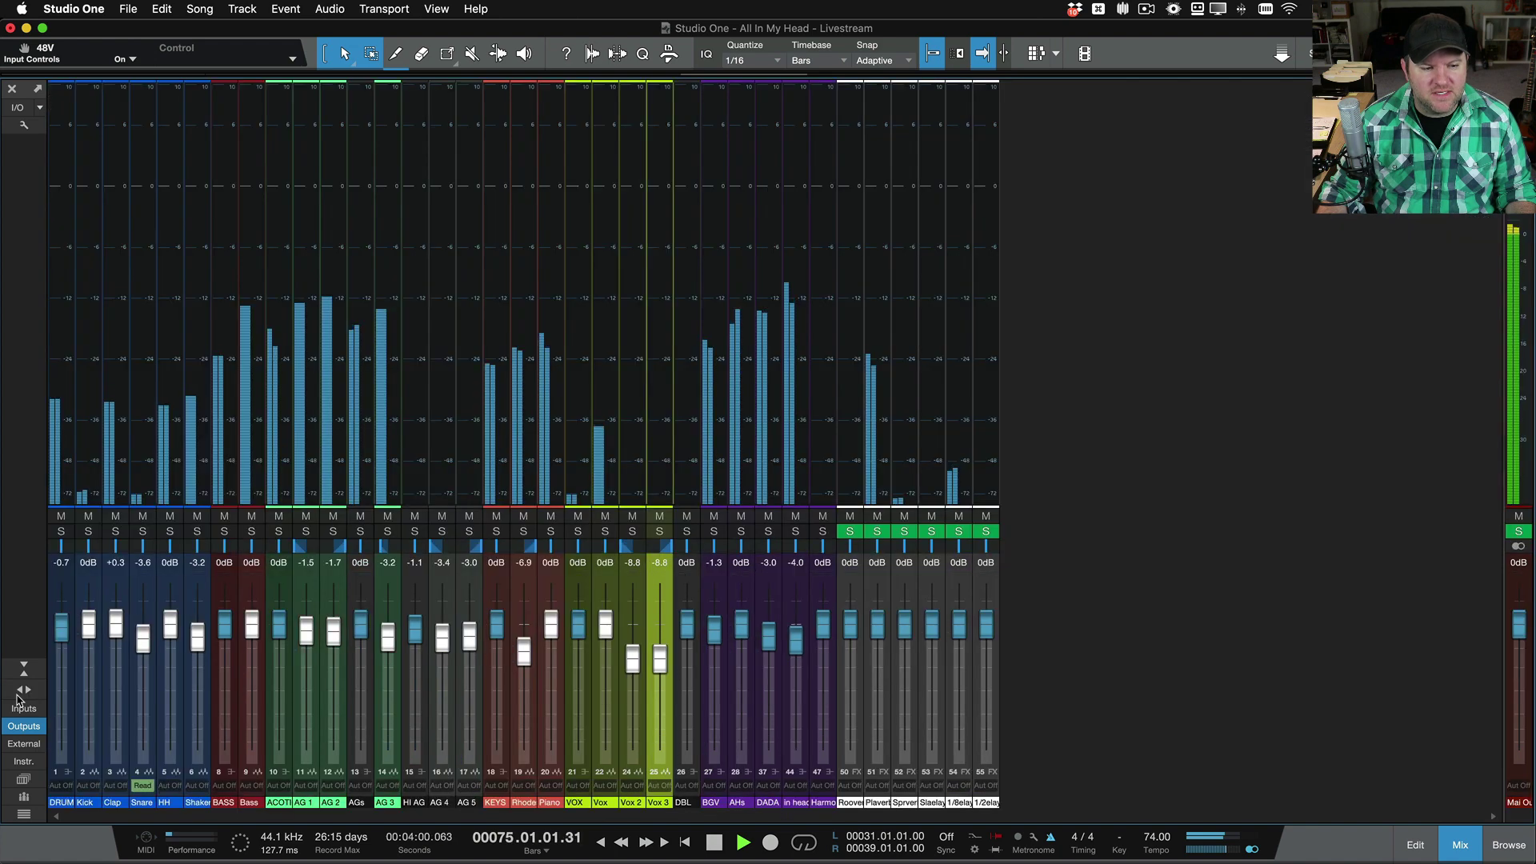
# Step: Expand the Shaker, HI AG and DRUMS strips in turn, opening the DRUMS Pro EQ²
pyautogui.doubleClick(204, 772)
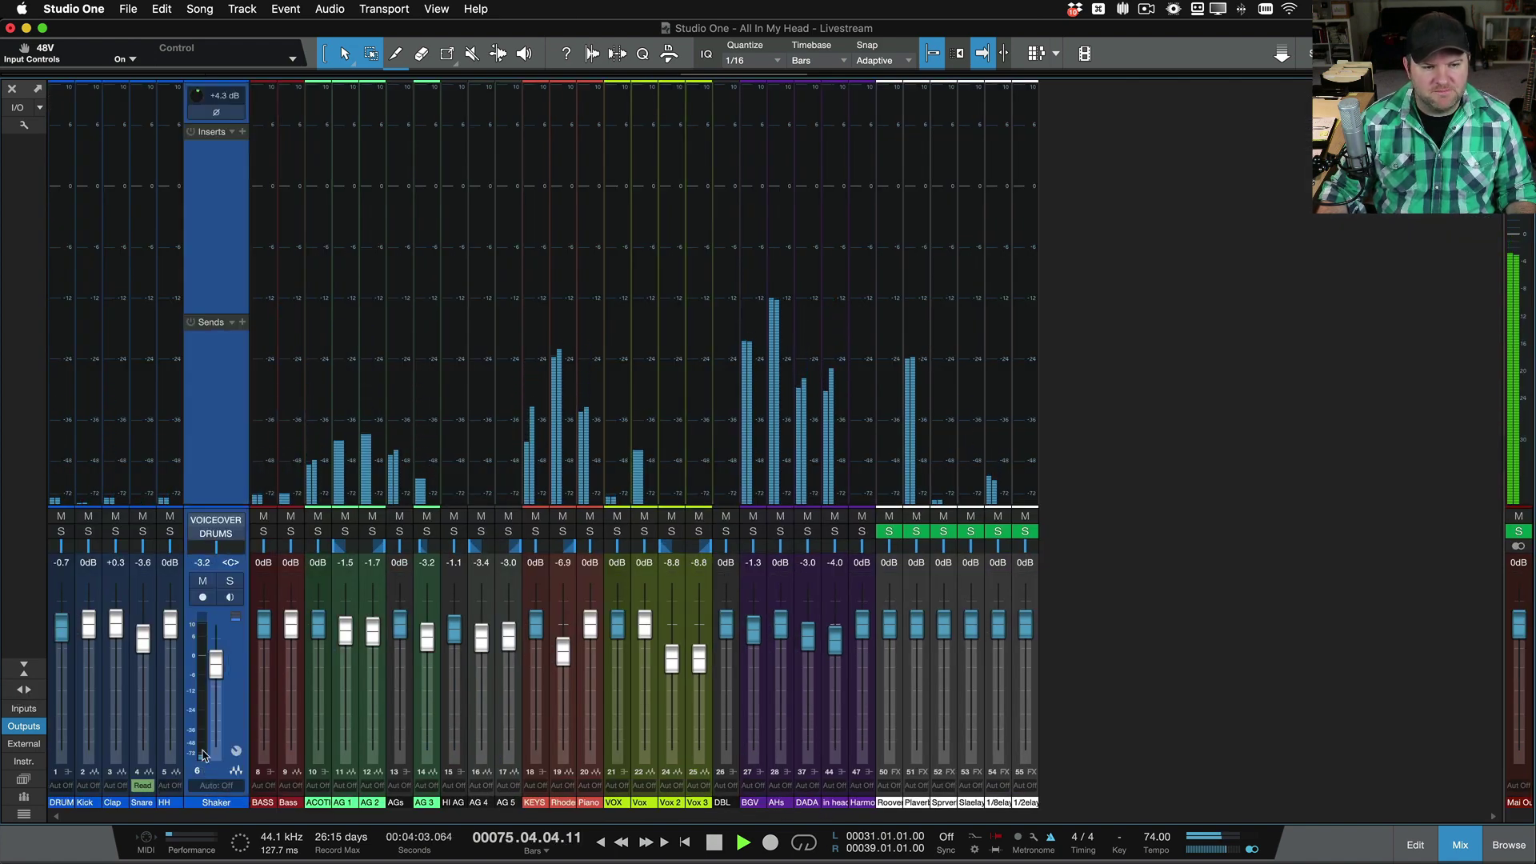
pyautogui.click(449, 332)
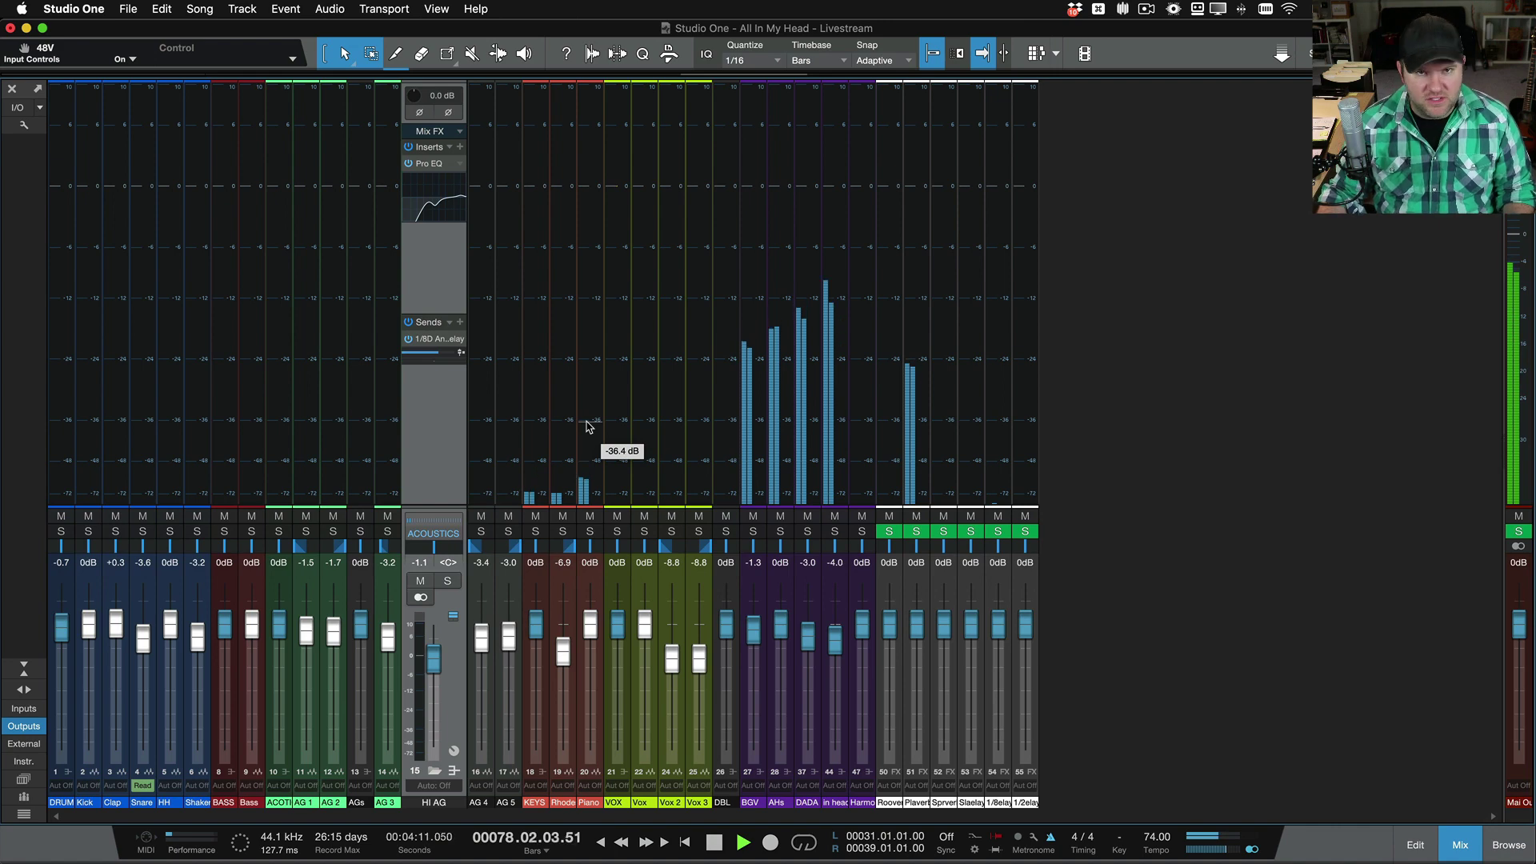
pyautogui.click(64, 200)
# Step: Close the DRUMS Pro EQ² window and switch the mixer to wide channel strips
pyautogui.click(72, 182)
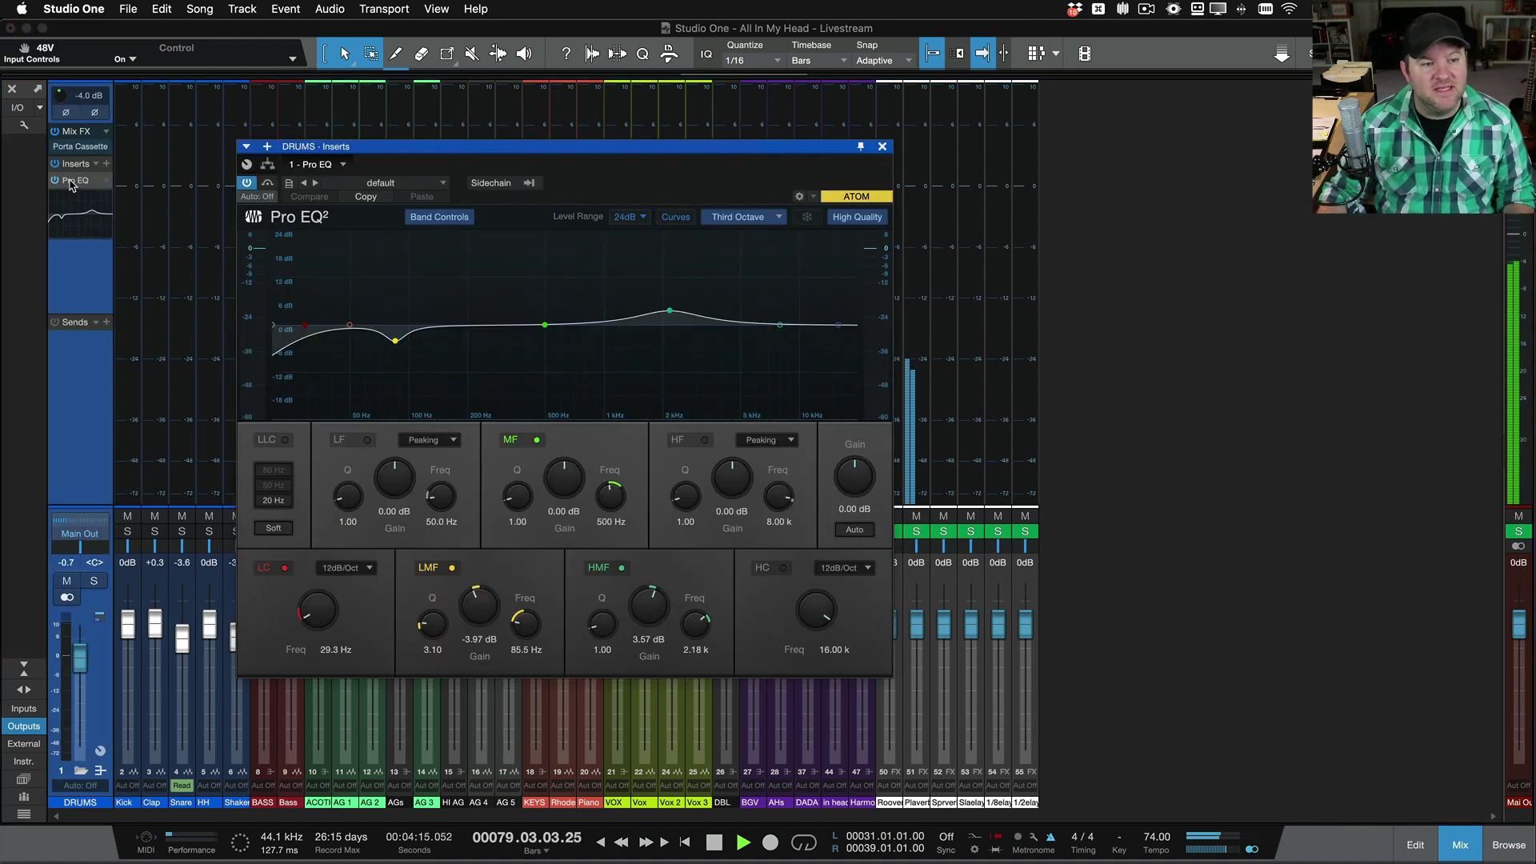
pyautogui.click(881, 148)
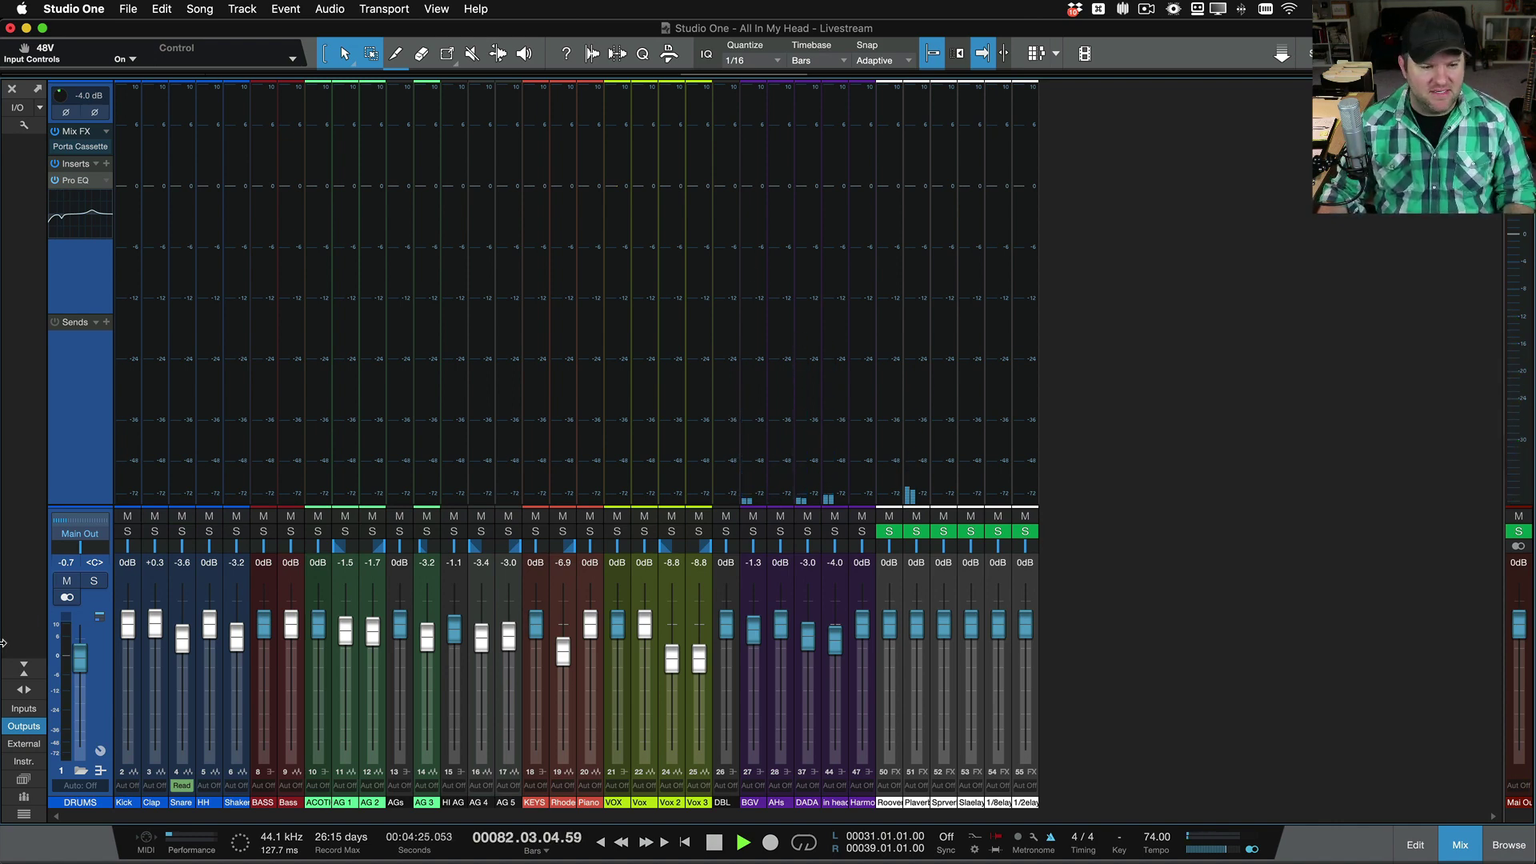
pyautogui.click(22, 690)
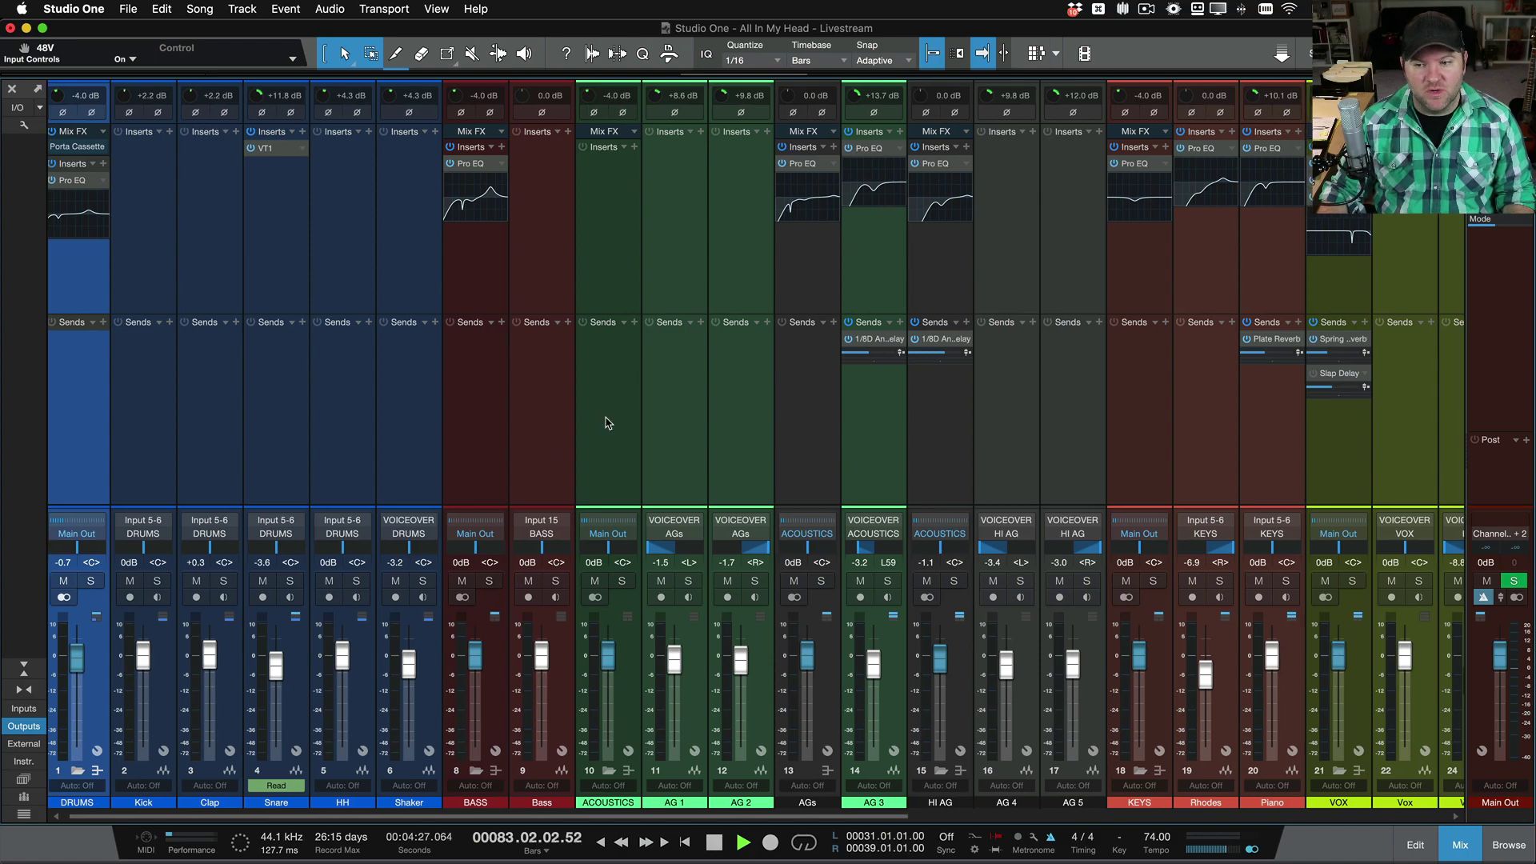
pyautogui.hscroll(10, 600, 426)
pyautogui.hscroll(-10, 721, 418)
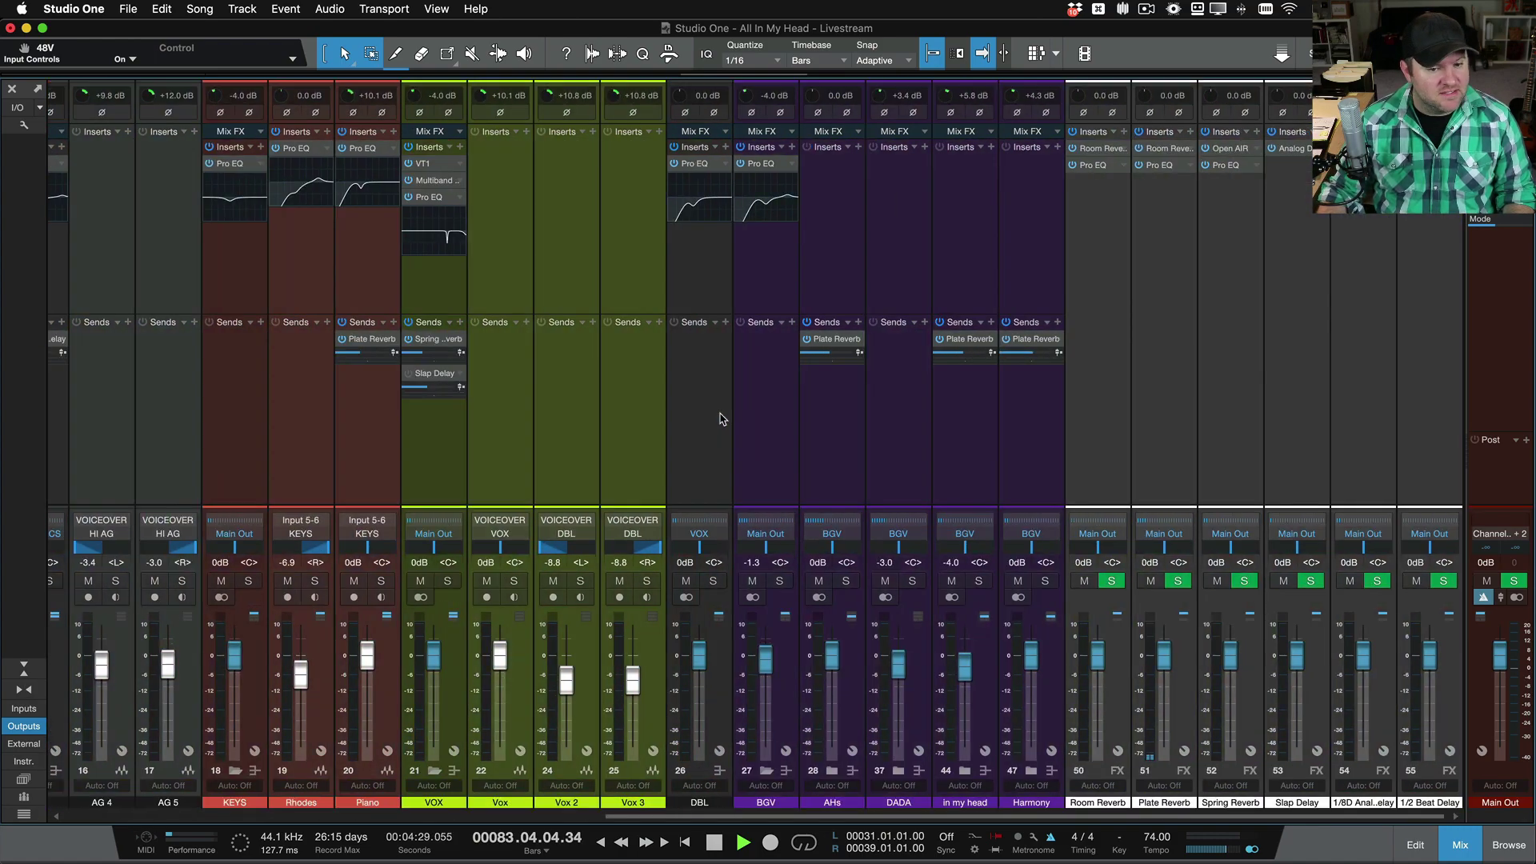
pyautogui.hscroll(10, 721, 419)
pyautogui.hscroll(-10, 722, 418)
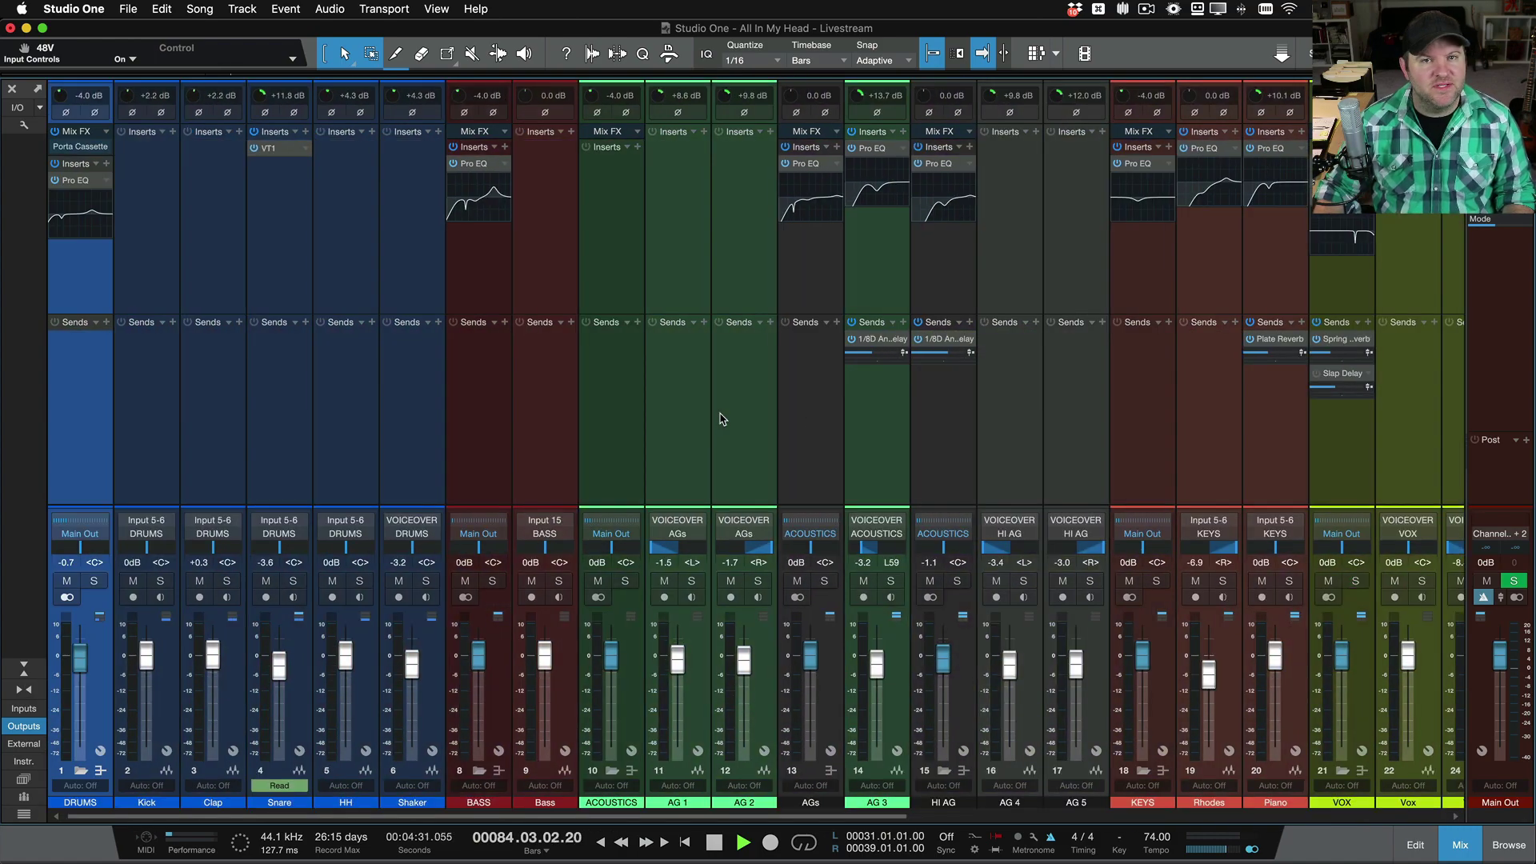
pyautogui.hscroll(10, 721, 418)
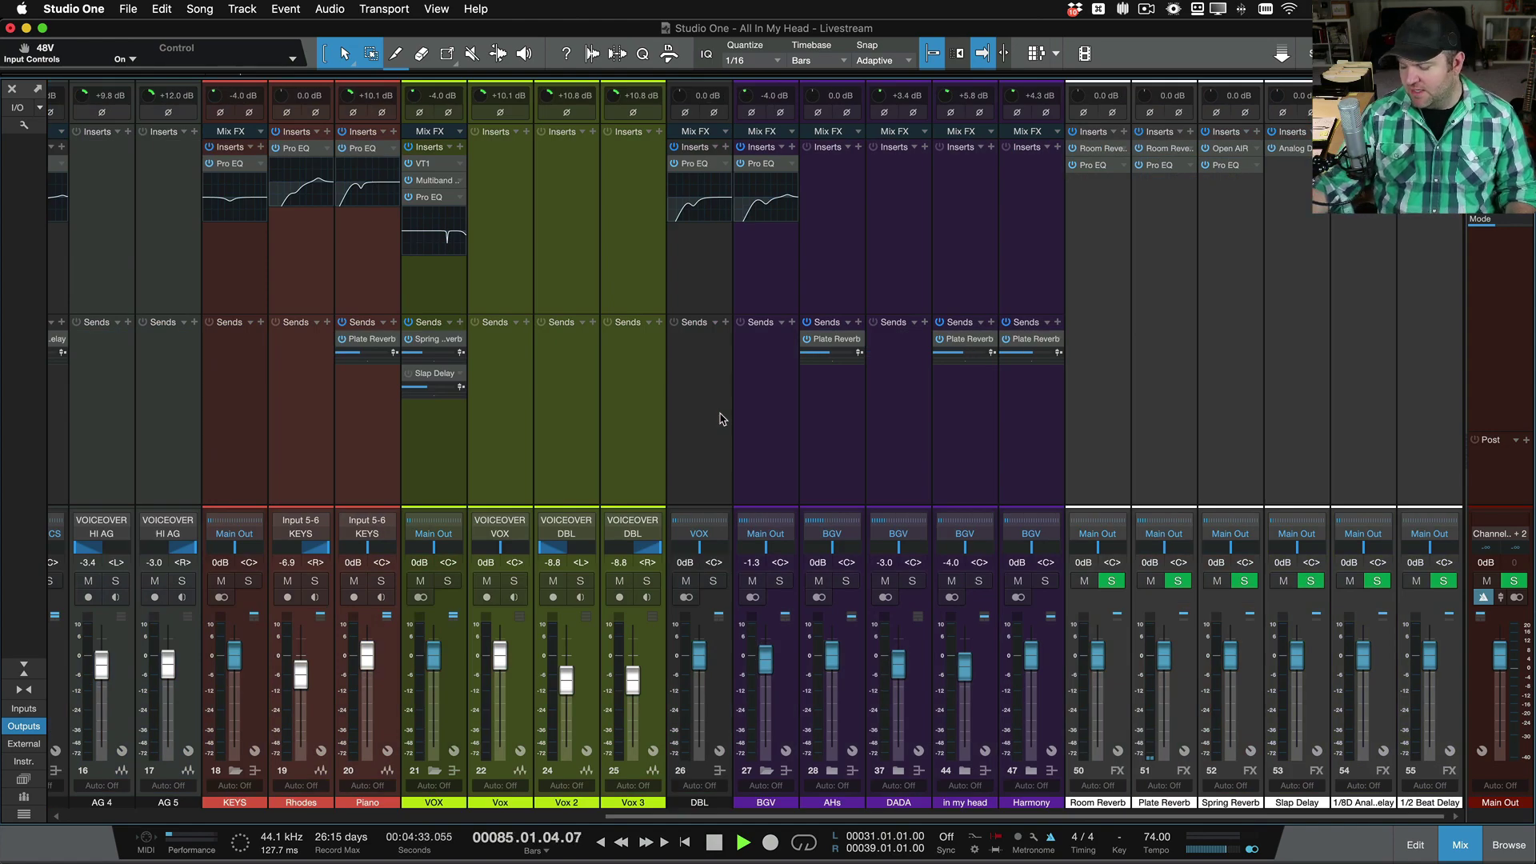
pyautogui.click(722, 418)
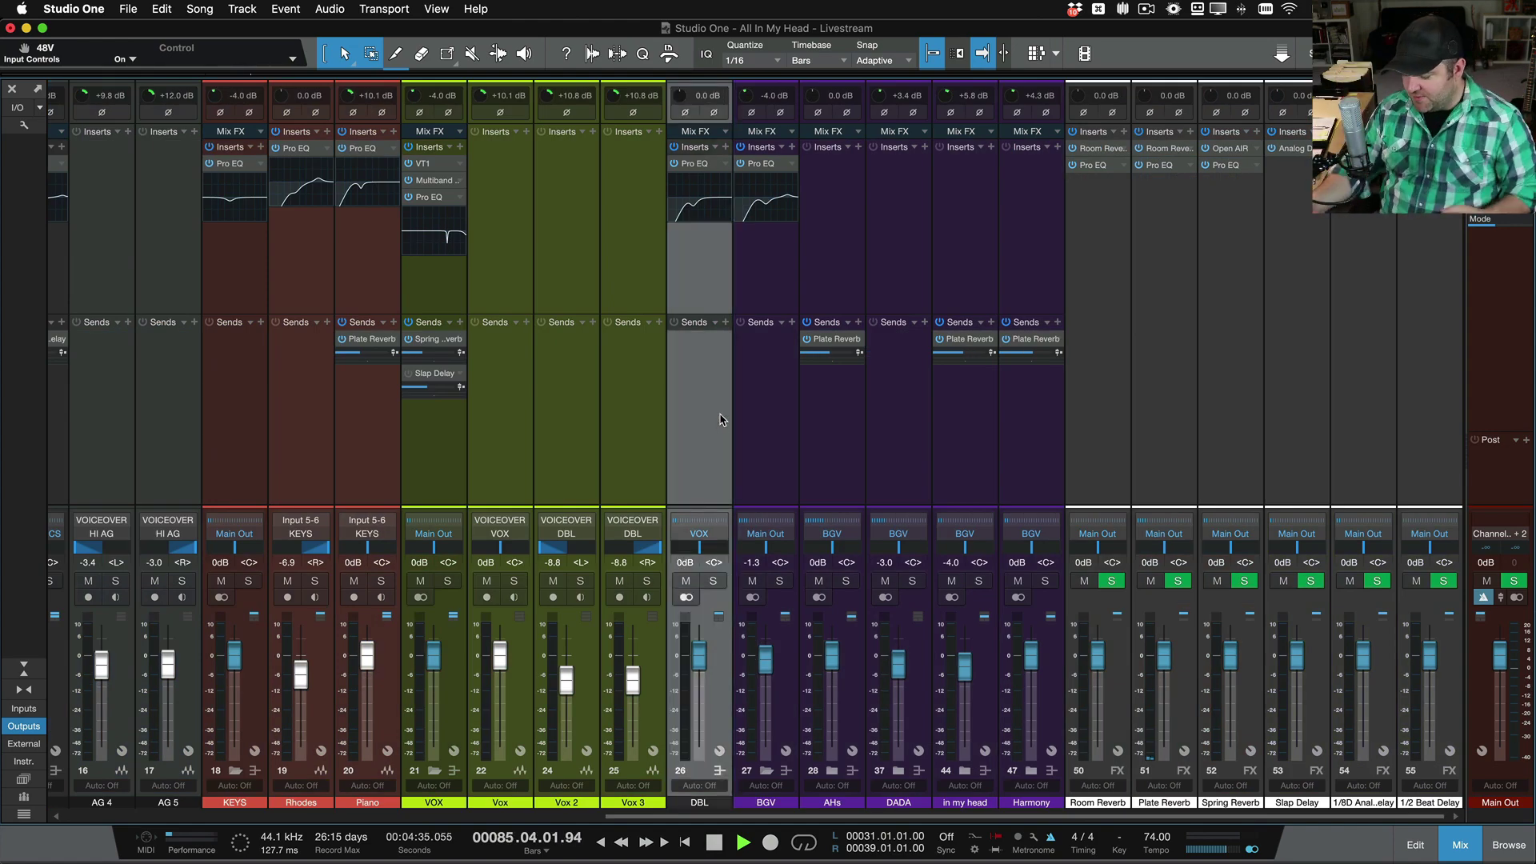
pyautogui.hscroll(-10, 722, 418)
pyautogui.hscroll(10, 722, 418)
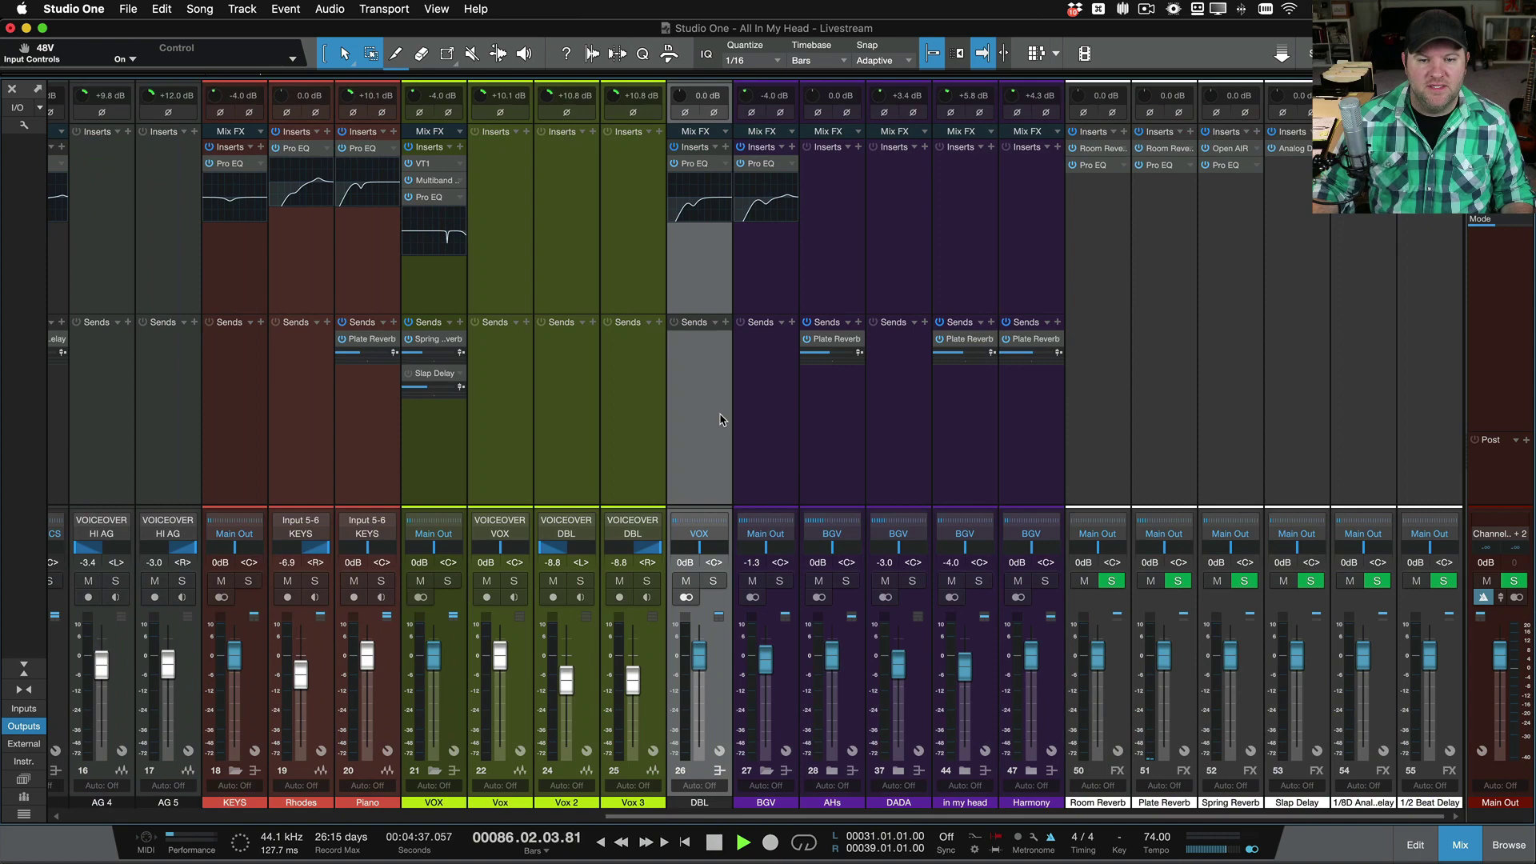
pyautogui.hscroll(-10, 722, 418)
pyautogui.hscroll(10, 722, 419)
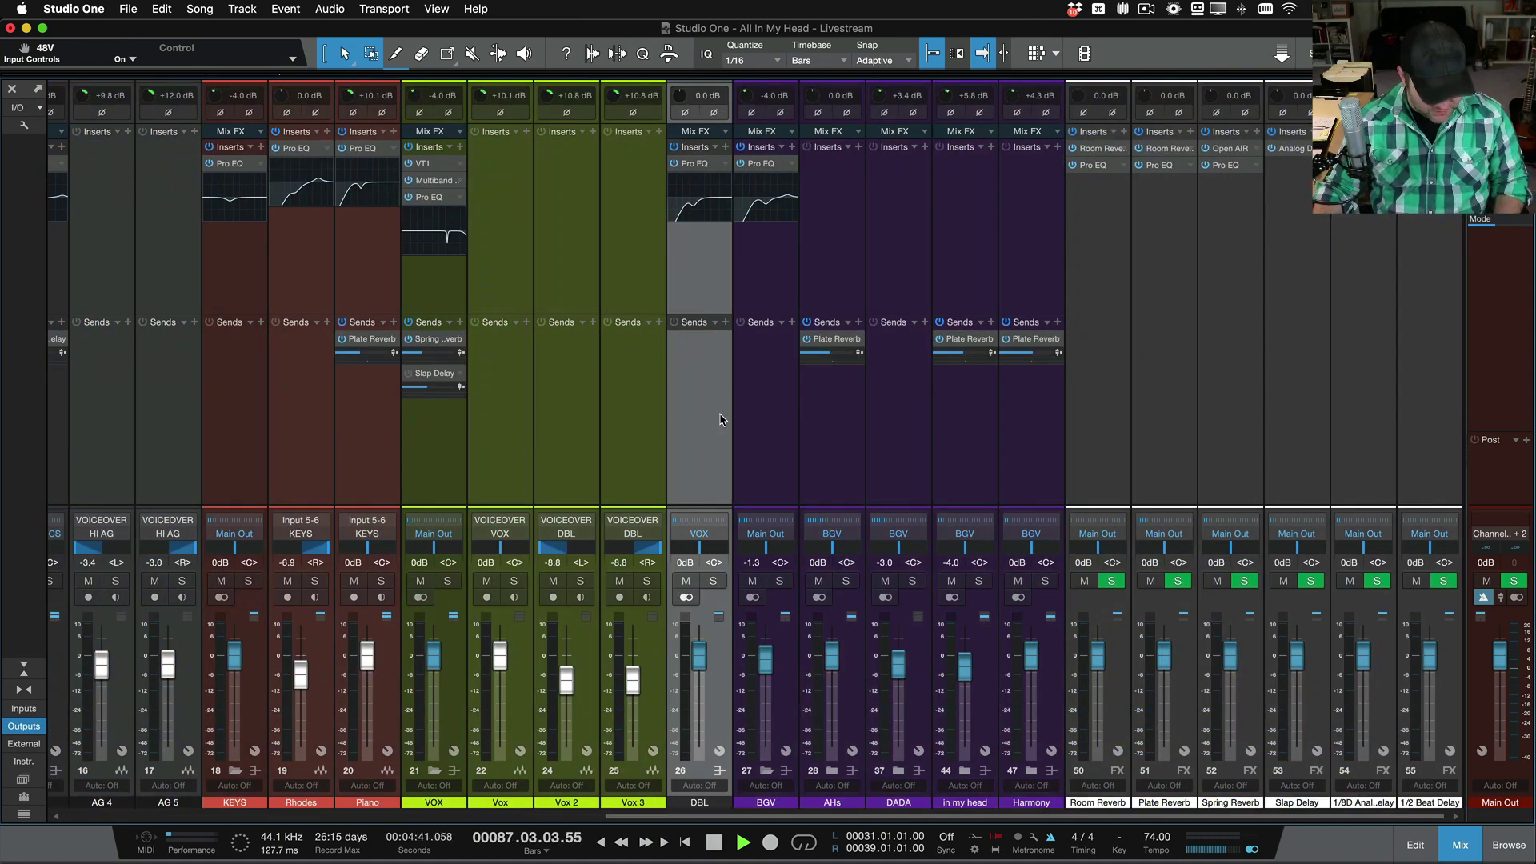
pyautogui.hscroll(-10, 721, 418)
pyautogui.hscroll(10, 721, 418)
pyautogui.hscroll(-10, 721, 418)
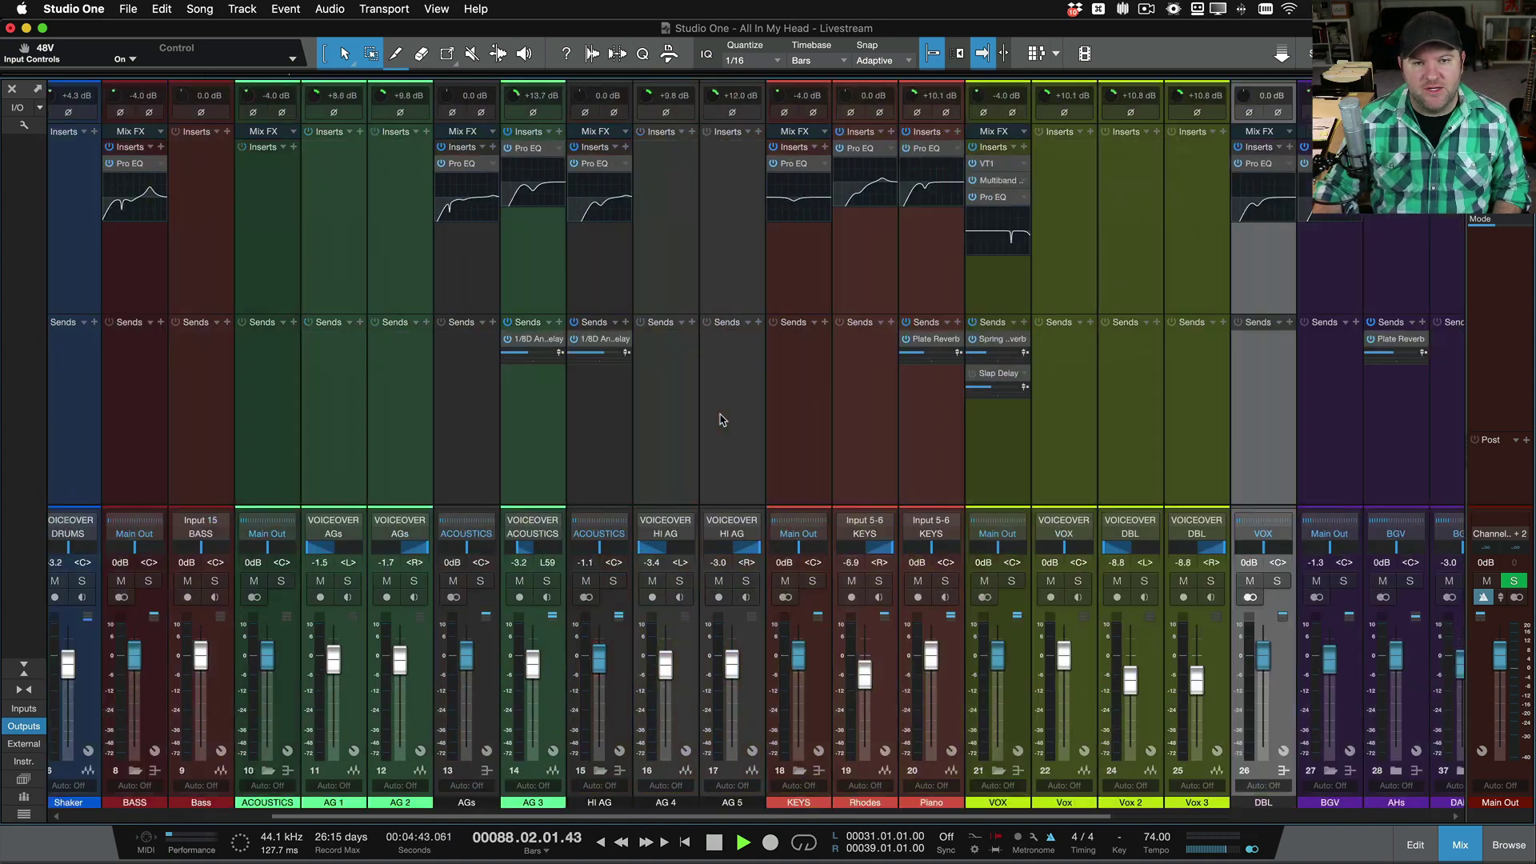
pyautogui.hscroll(10, 721, 418)
pyautogui.hscroll(-10, 721, 418)
pyautogui.hscroll(10, 721, 419)
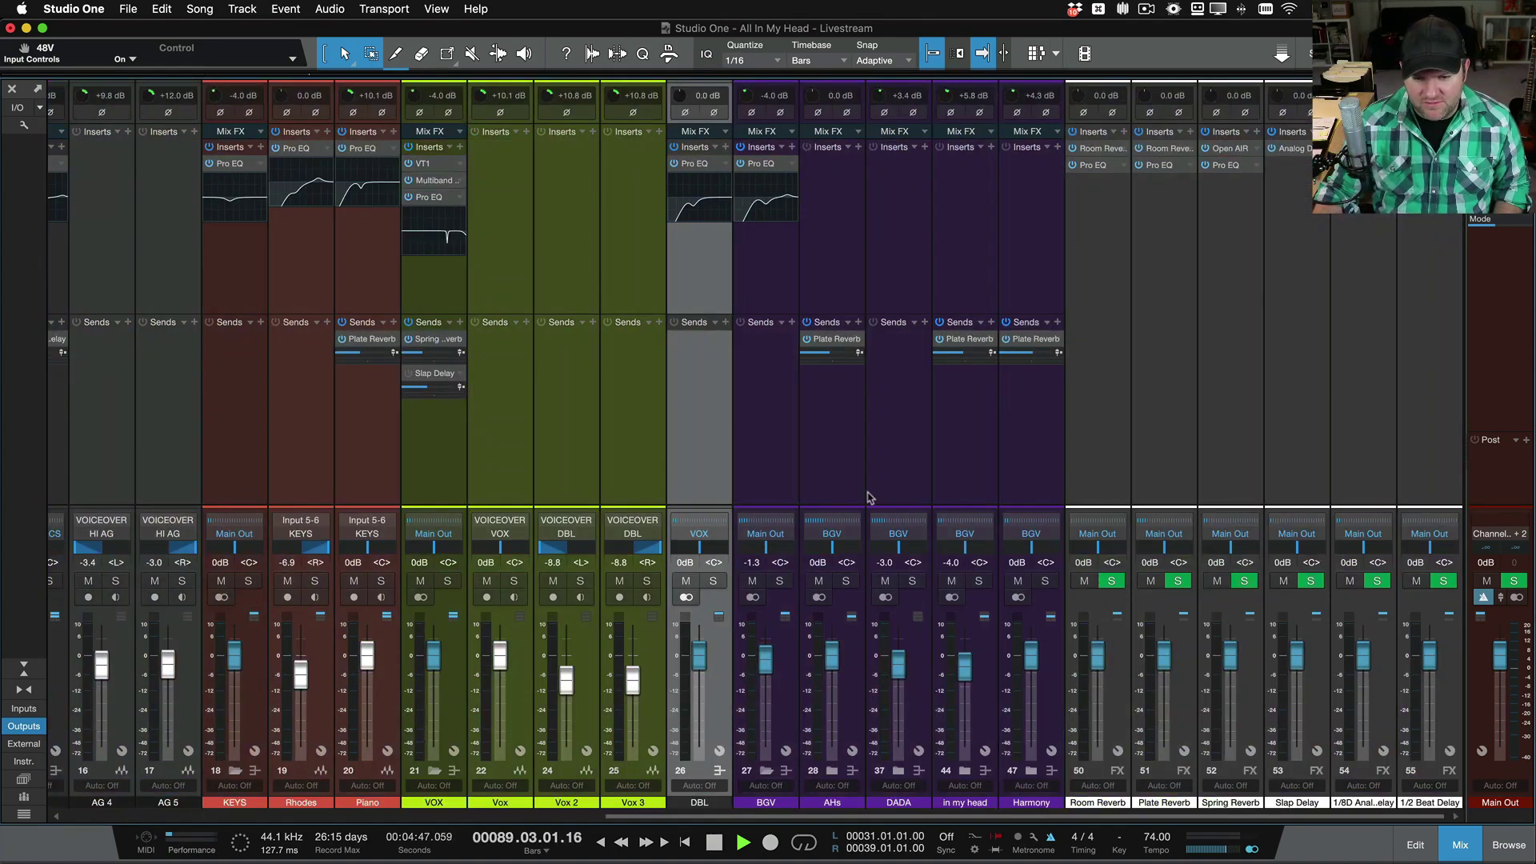
pyautogui.hscroll(-4, 766, 772)
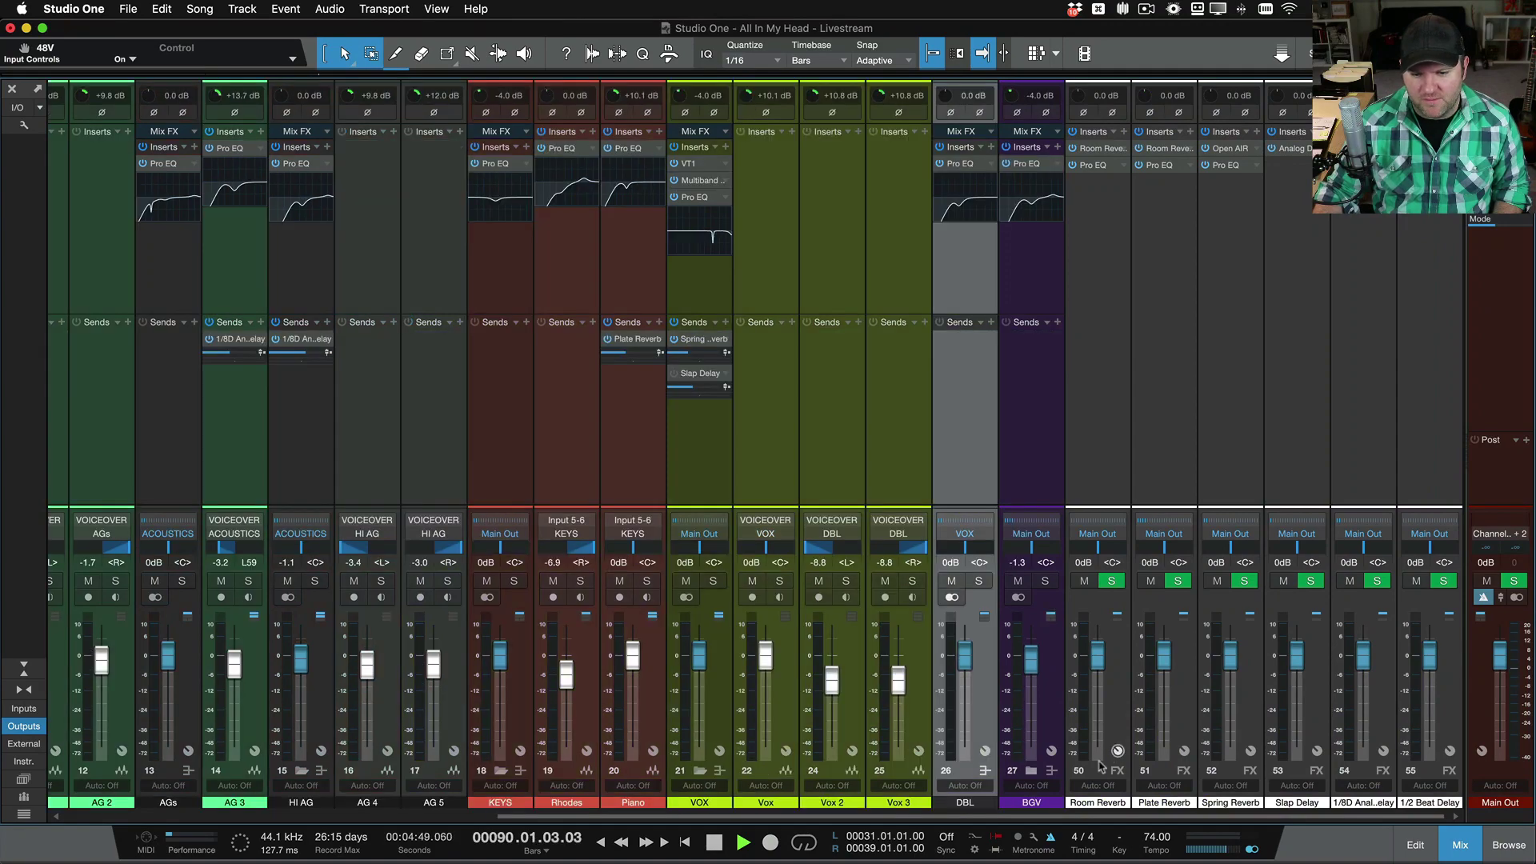
pyautogui.click(1029, 772)
pyautogui.click(1030, 772)
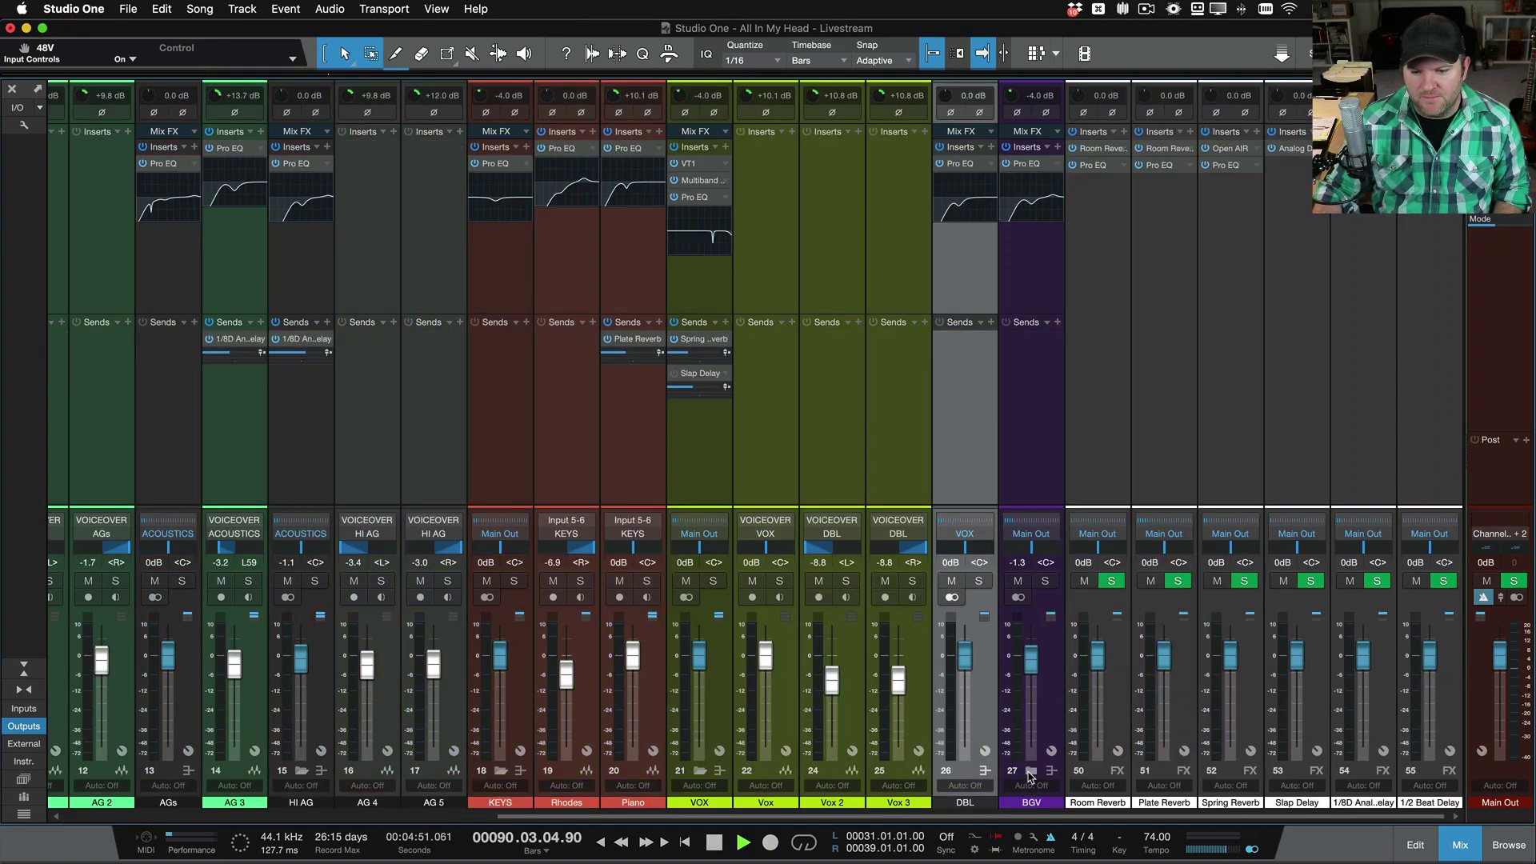
pyautogui.click(1029, 772)
pyautogui.hscroll(-11, 991, 469)
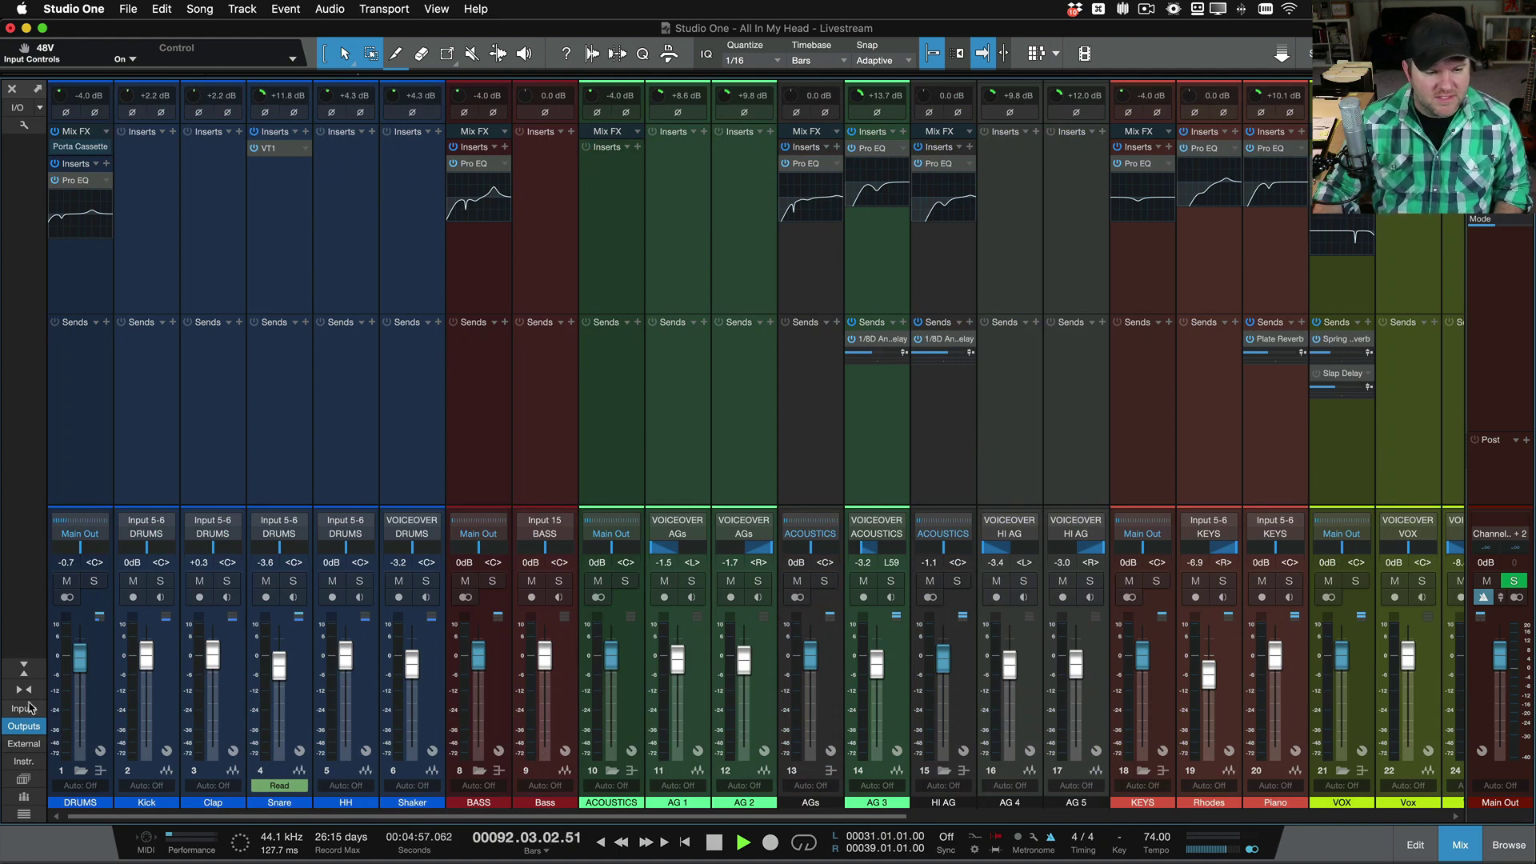
pyautogui.click(24, 762)
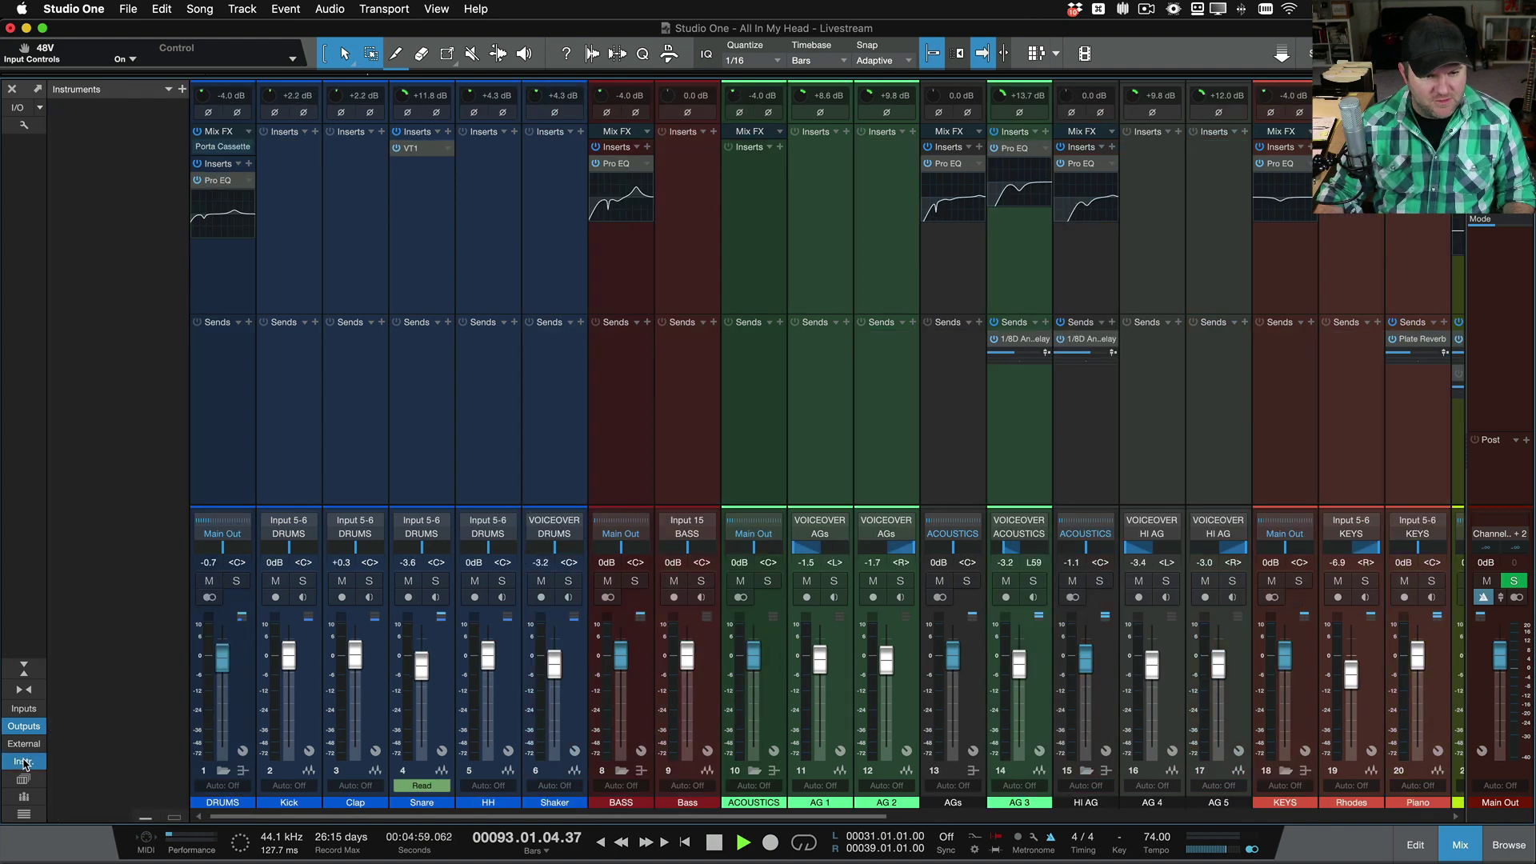
pyautogui.click(24, 796)
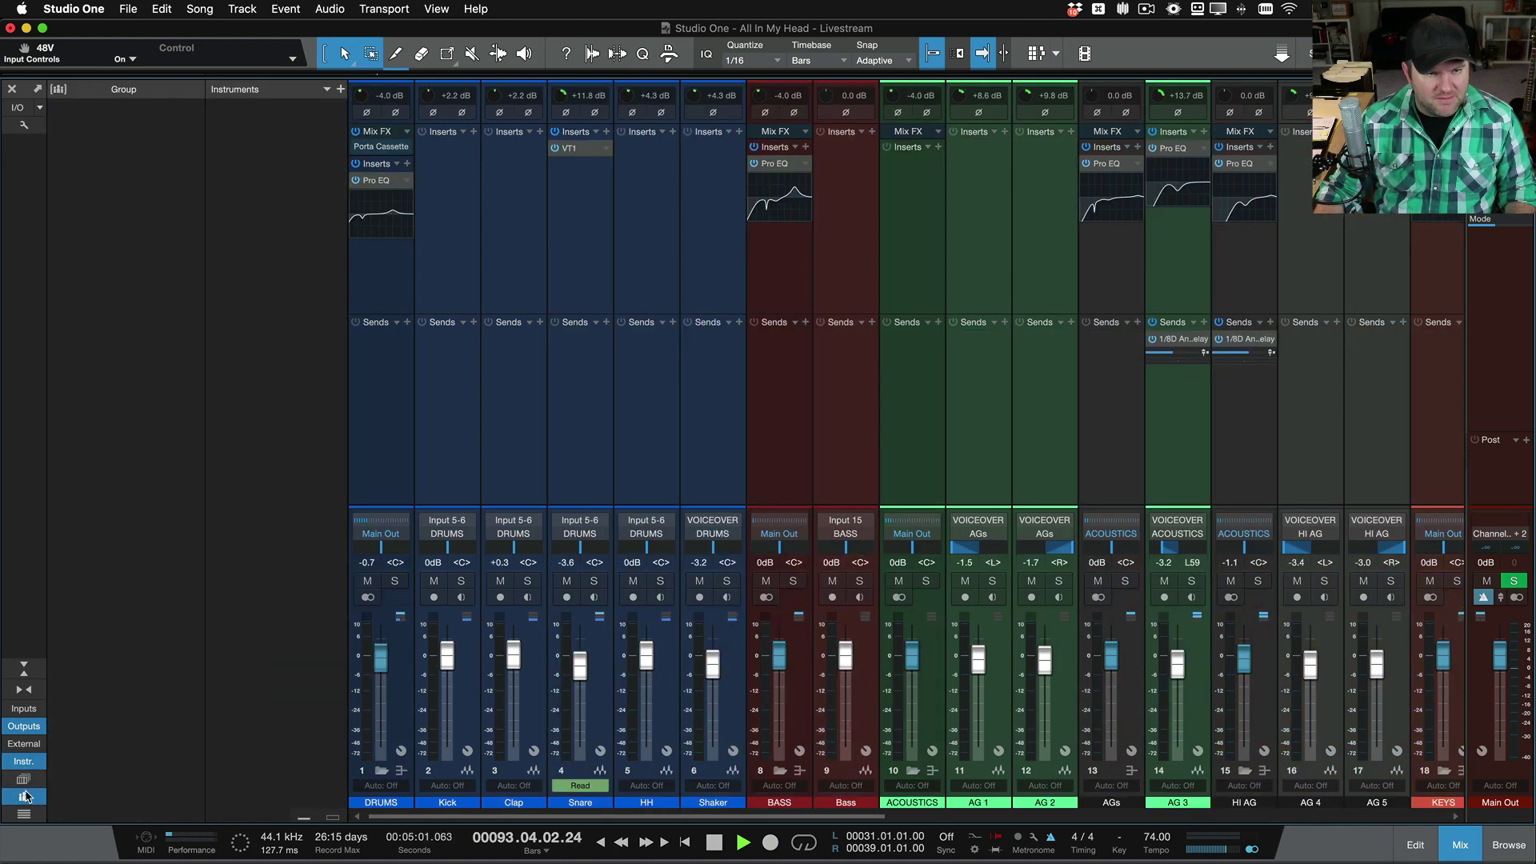
pyautogui.click(25, 781)
pyautogui.click(25, 800)
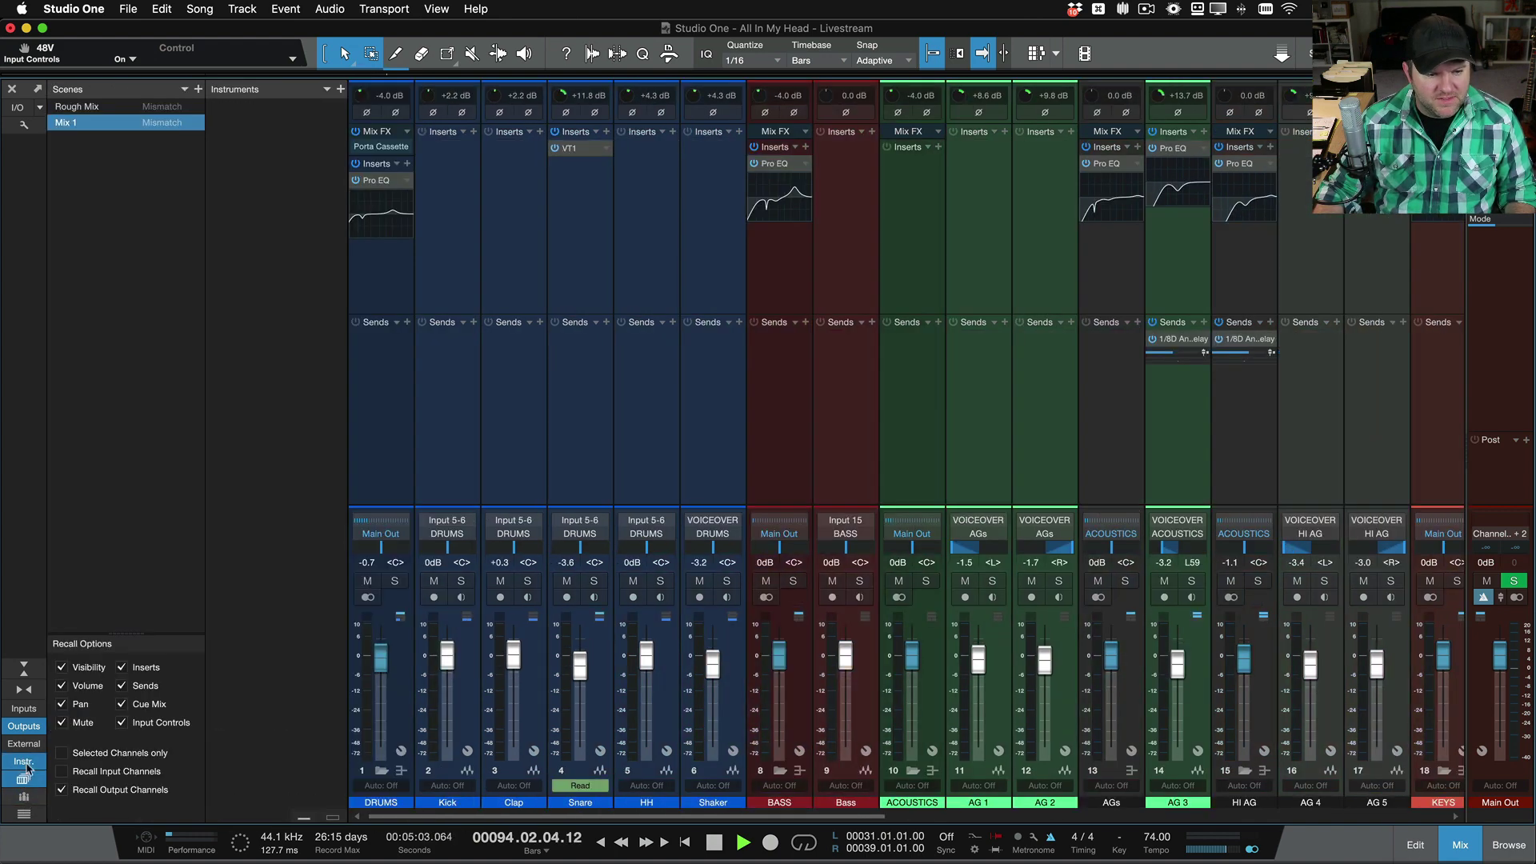
pyautogui.click(26, 745)
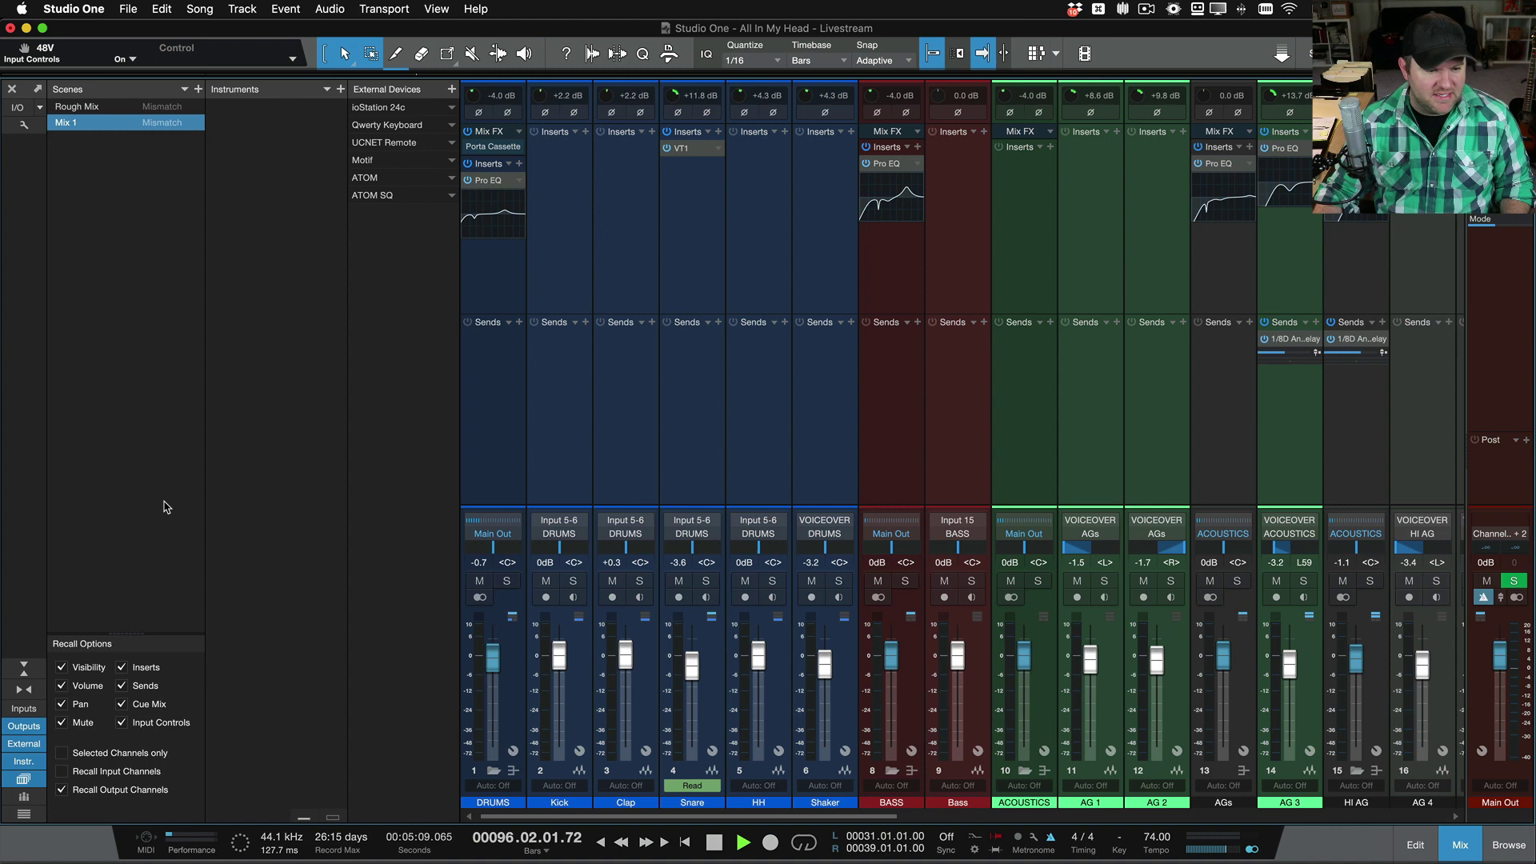
pyautogui.click(23, 814)
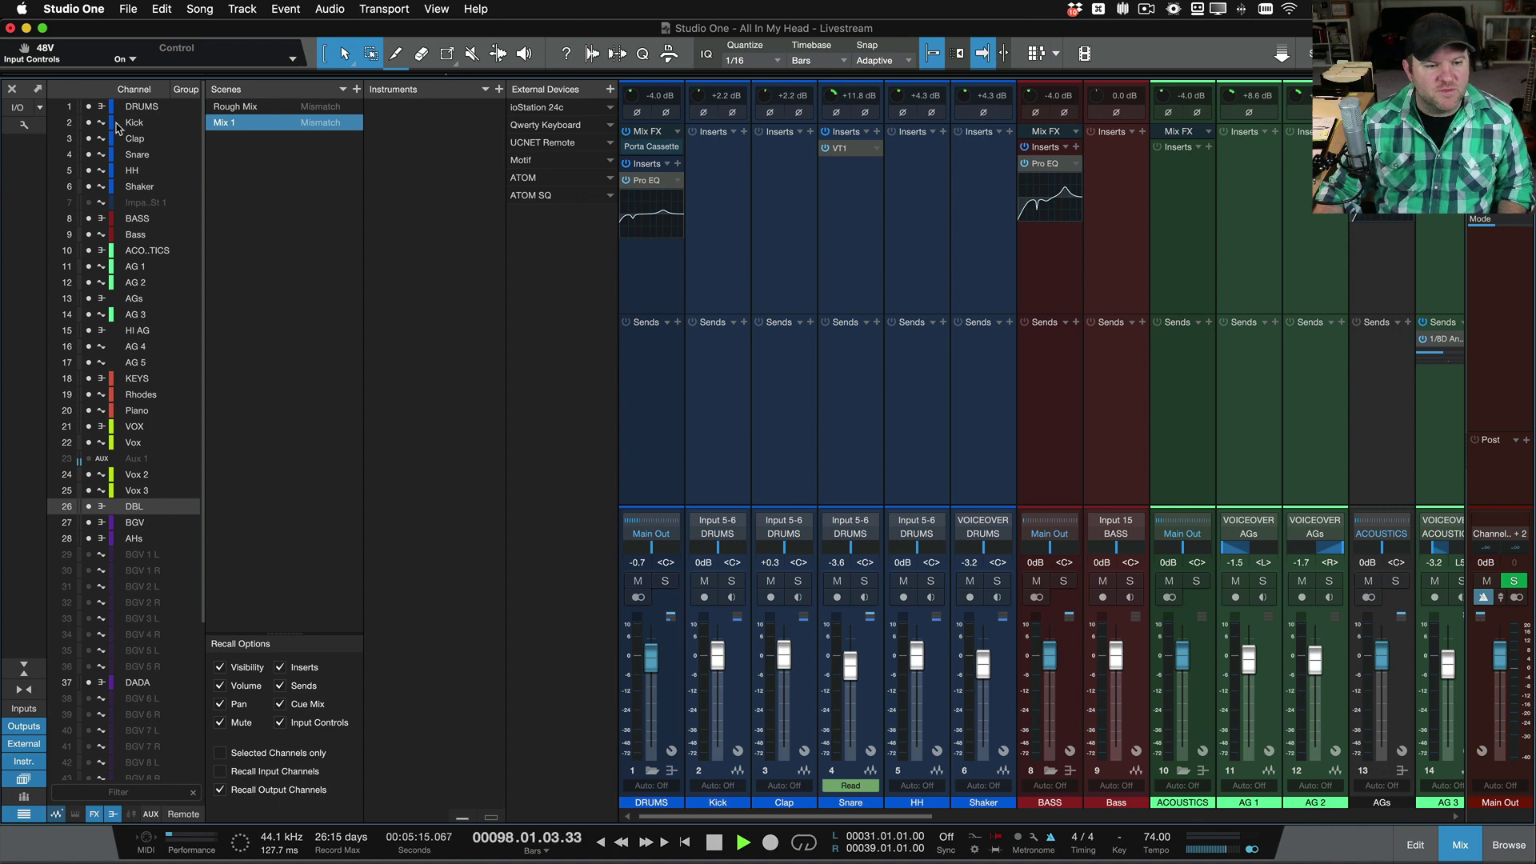
pyautogui.scroll(-4, 125, 573)
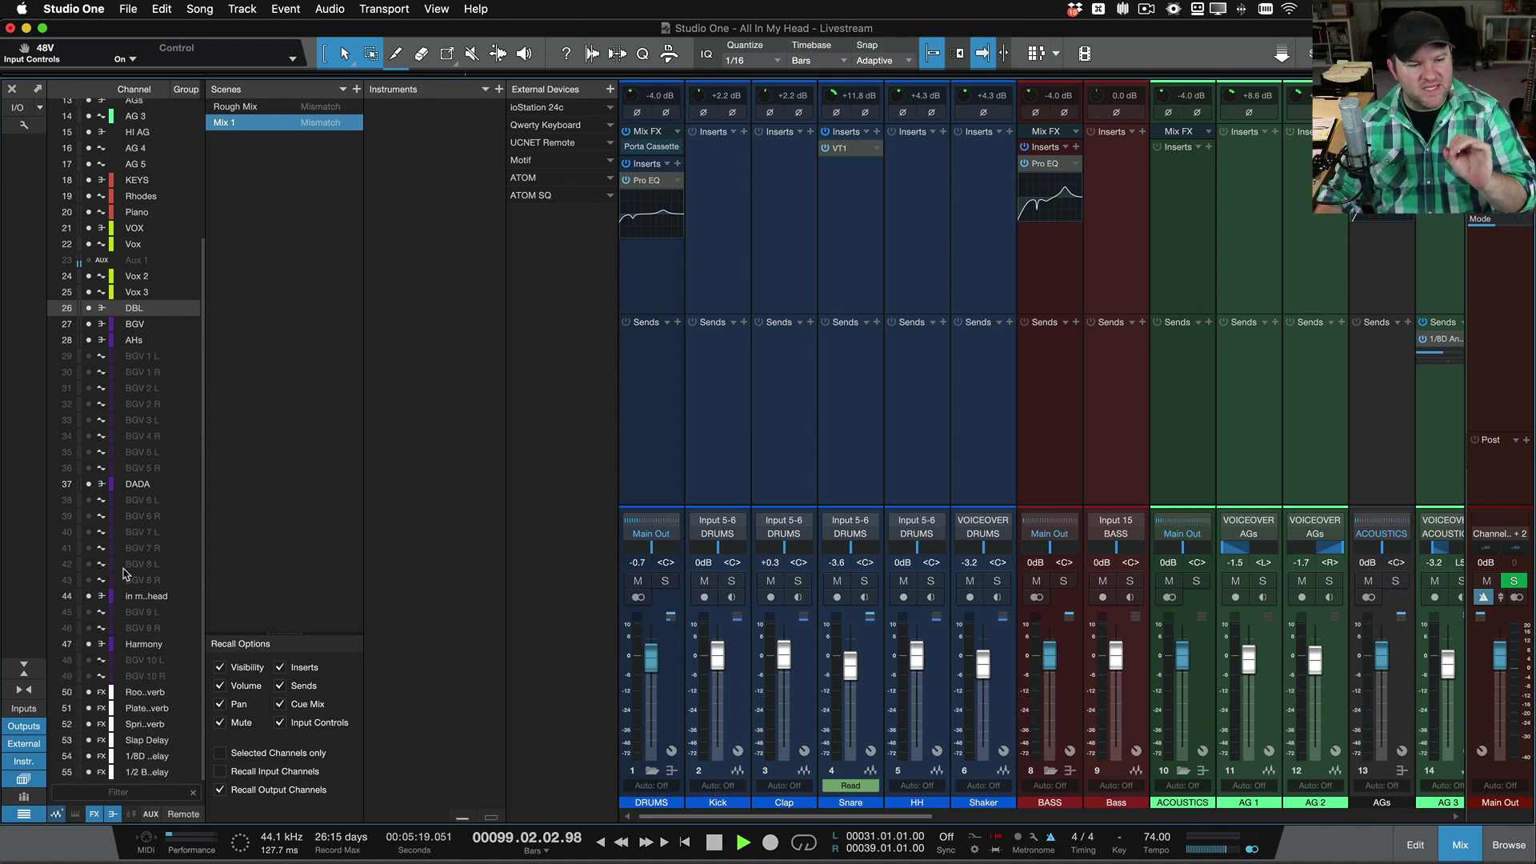
pyautogui.click(24, 814)
pyautogui.click(25, 780)
# Step: Close the Instruments and External Devices panels and open the channel list
pyautogui.click(27, 762)
pyautogui.click(26, 744)
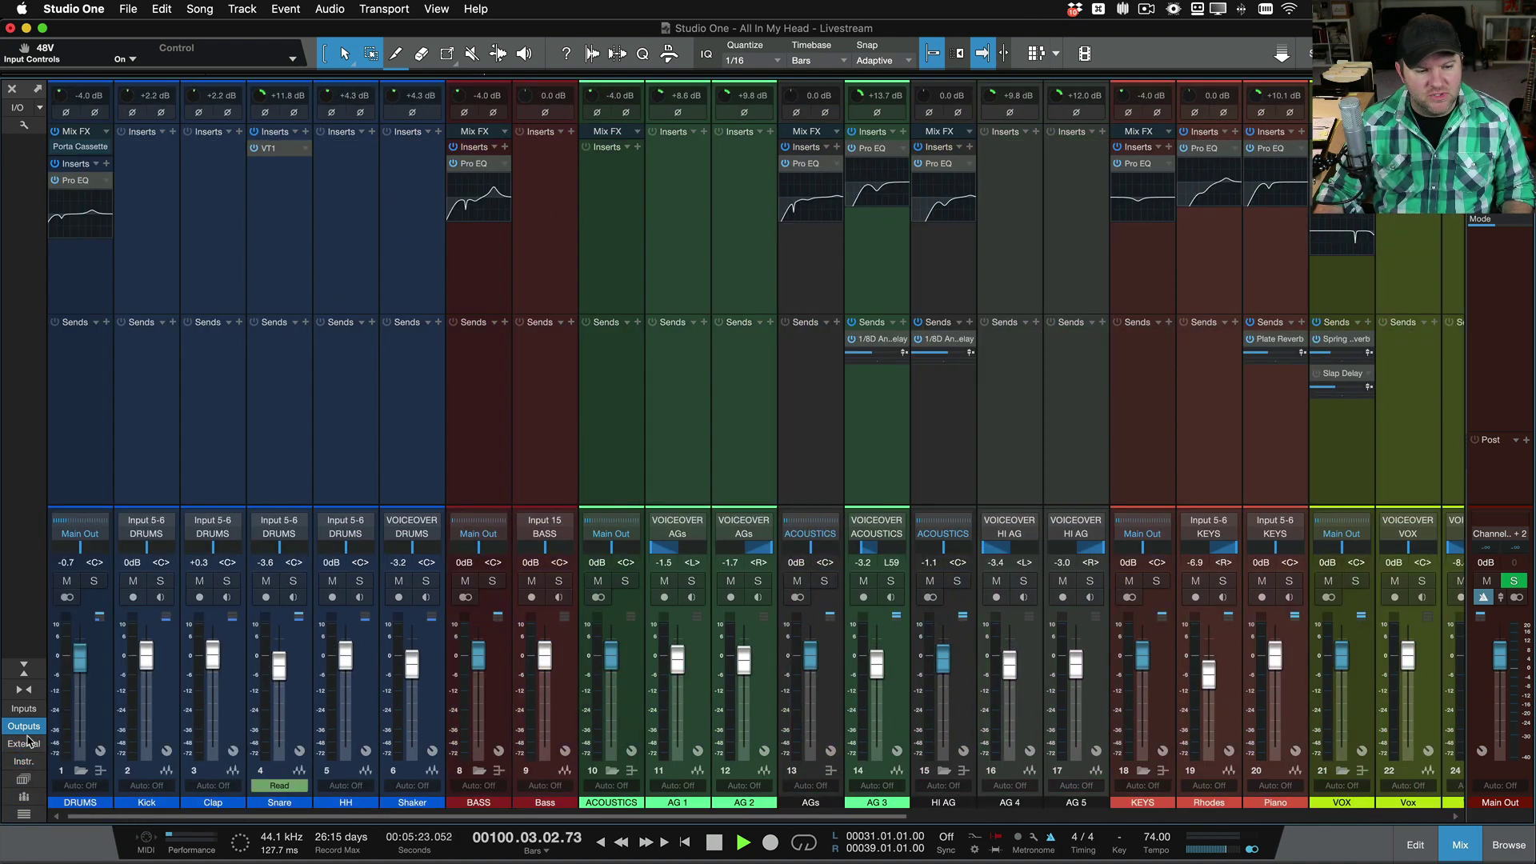
pyautogui.click(26, 728)
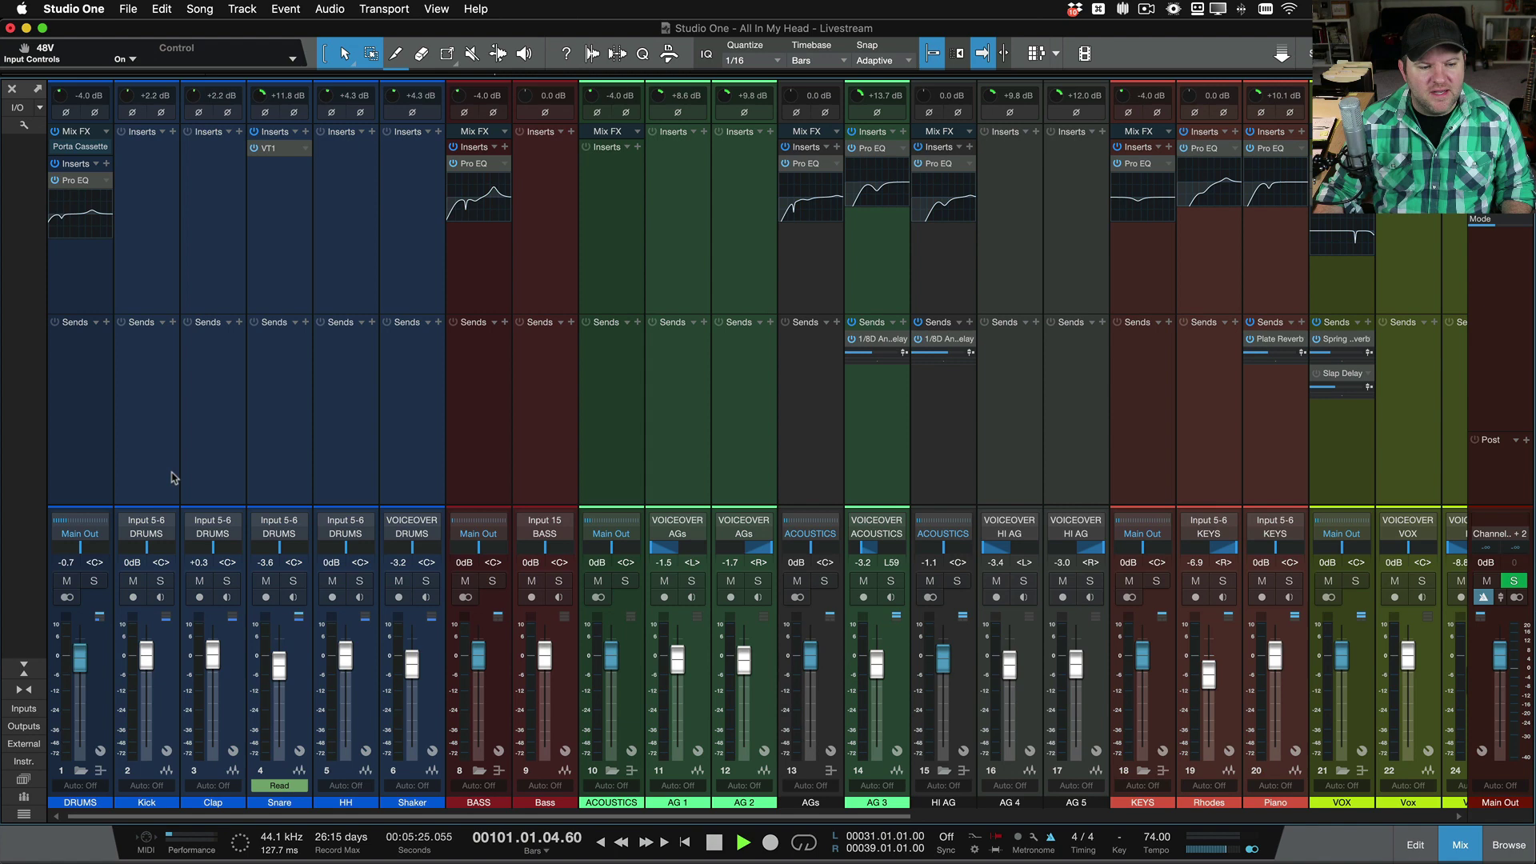
pyautogui.click(24, 814)
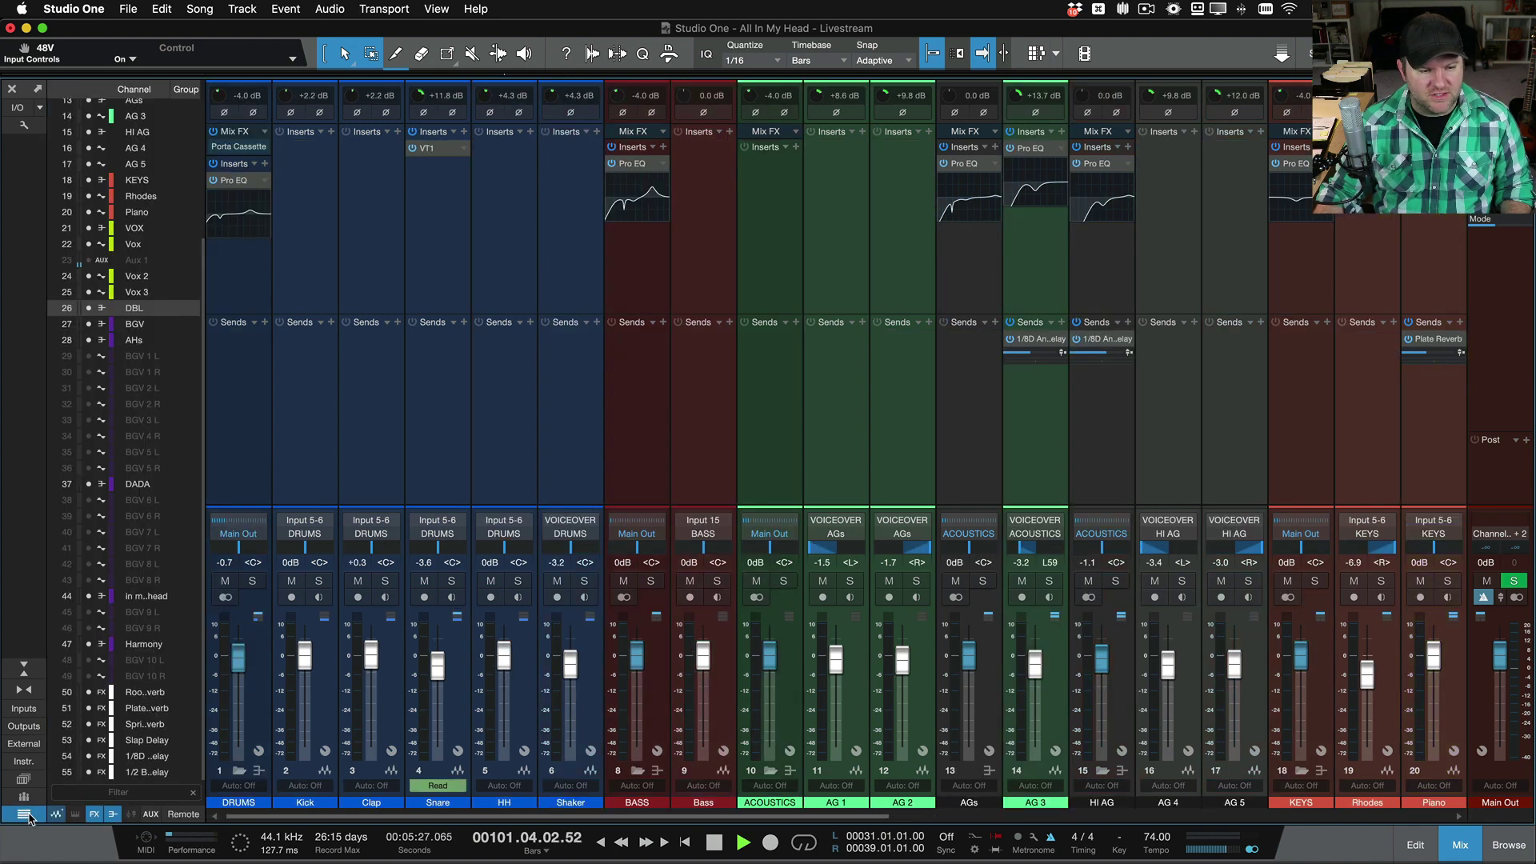
pyautogui.click(25, 814)
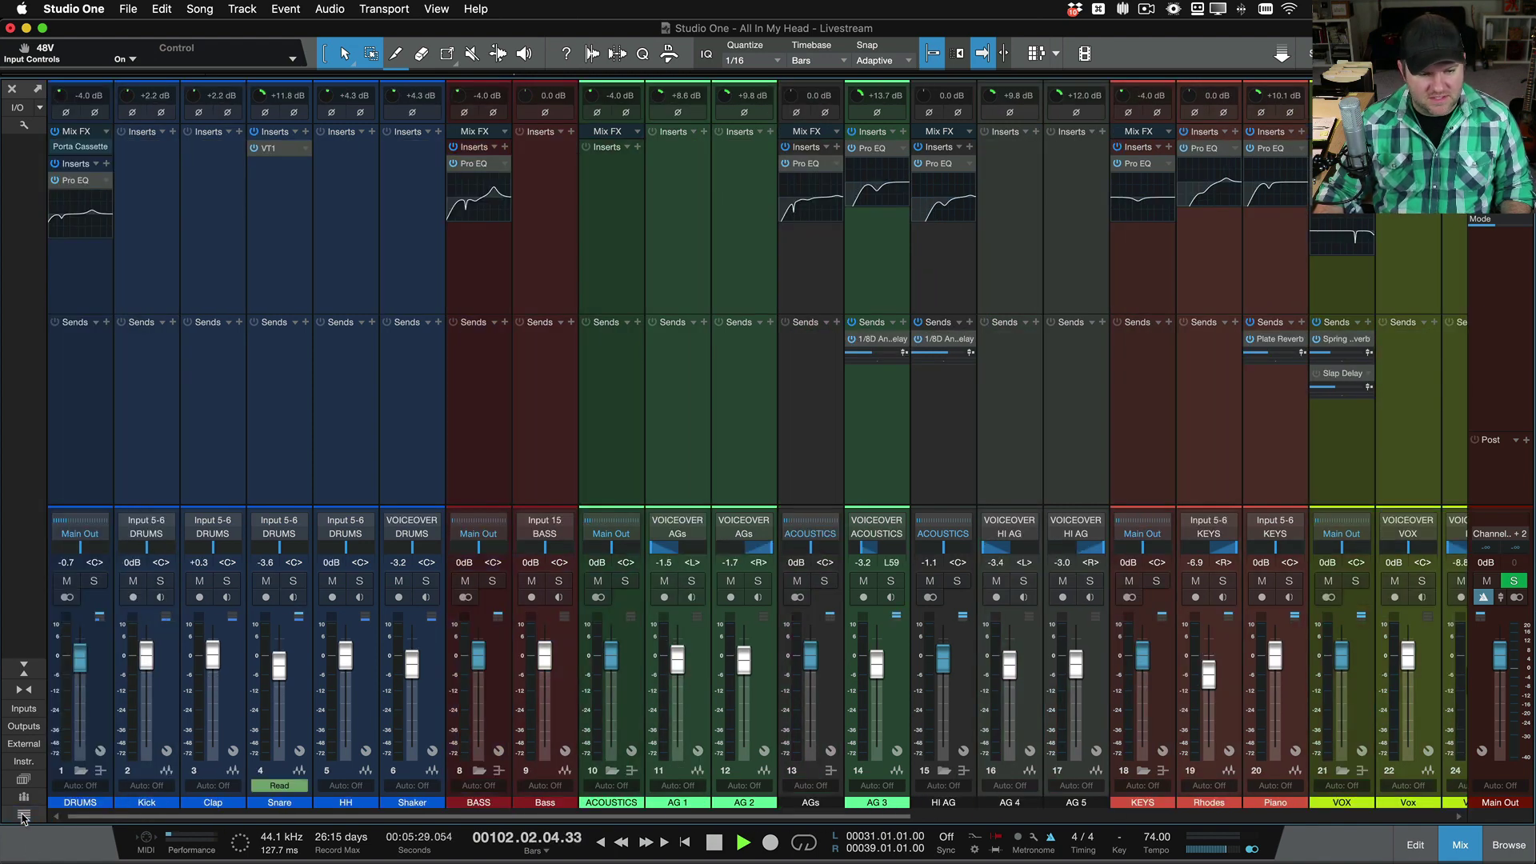
pyautogui.click(24, 813)
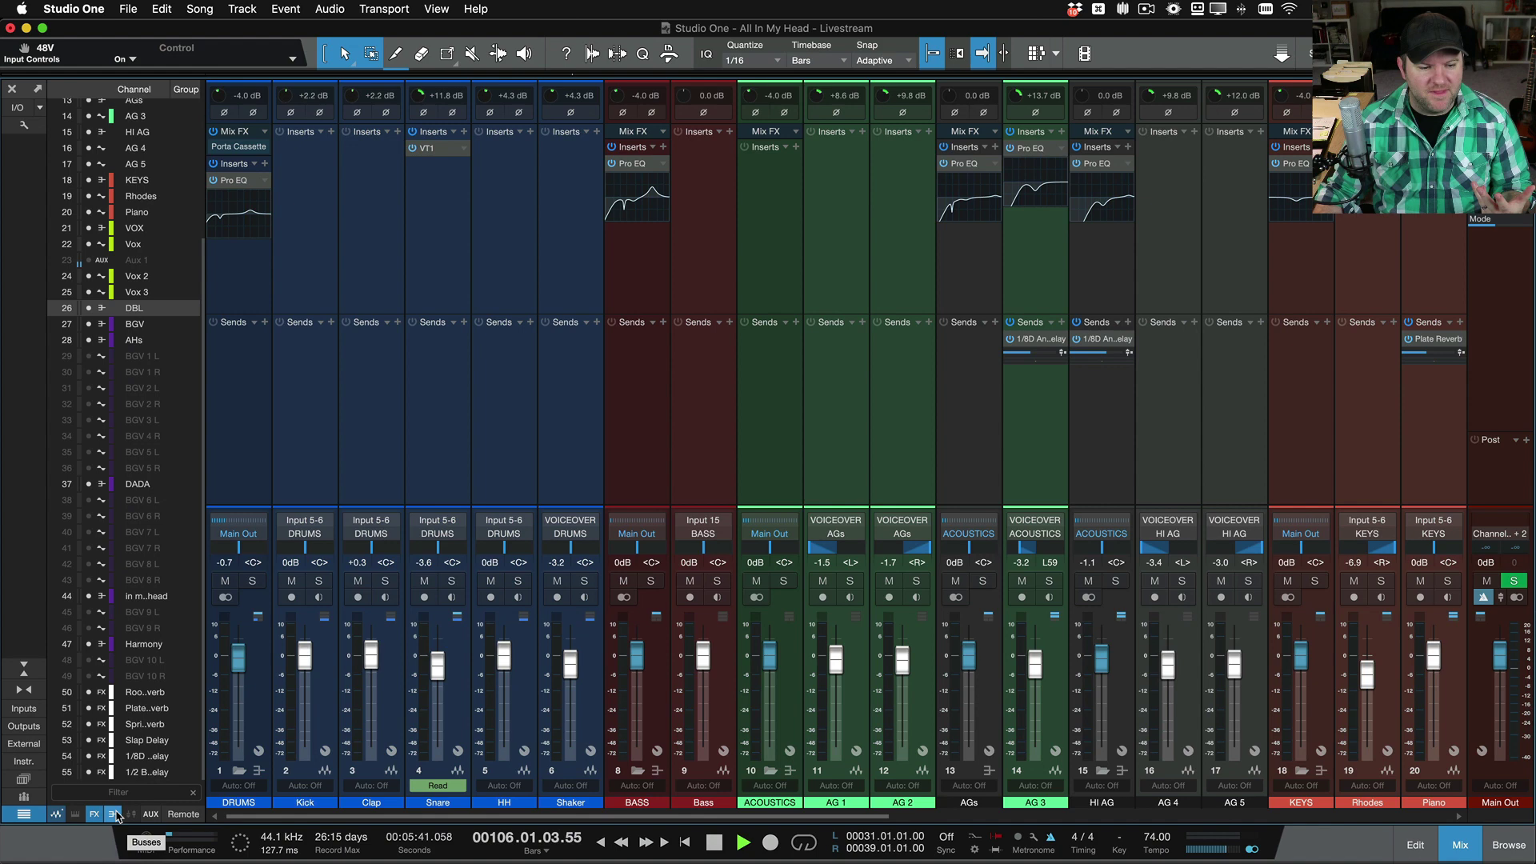
# Step: Toggle the Audio, FX and Bus channel-type filters, ending with all three shown
pyautogui.click(58, 815)
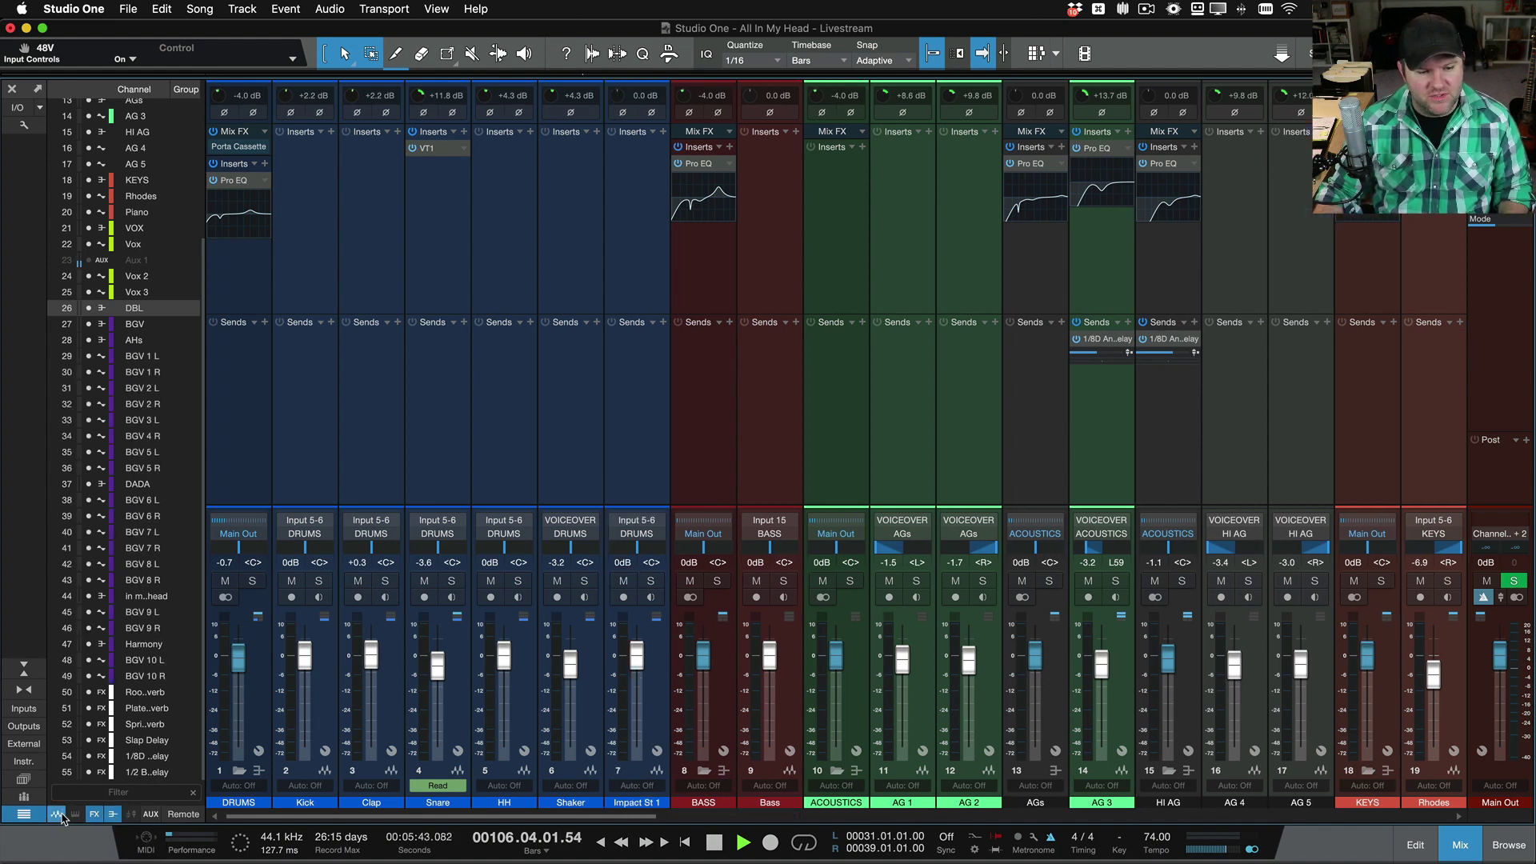
pyautogui.click(94, 813)
pyautogui.click(56, 815)
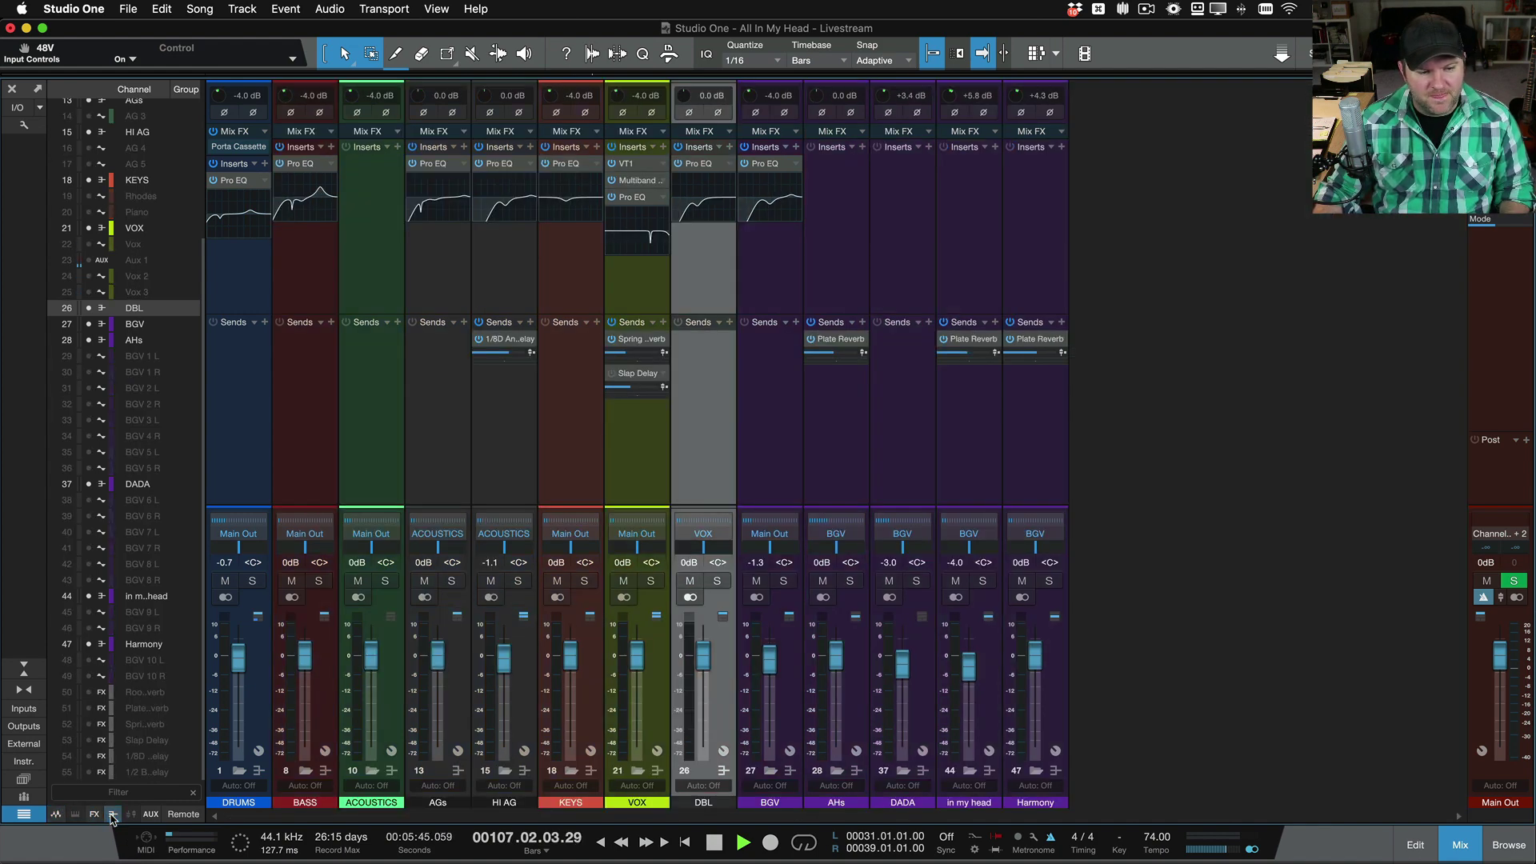
pyautogui.click(112, 814)
pyautogui.click(112, 815)
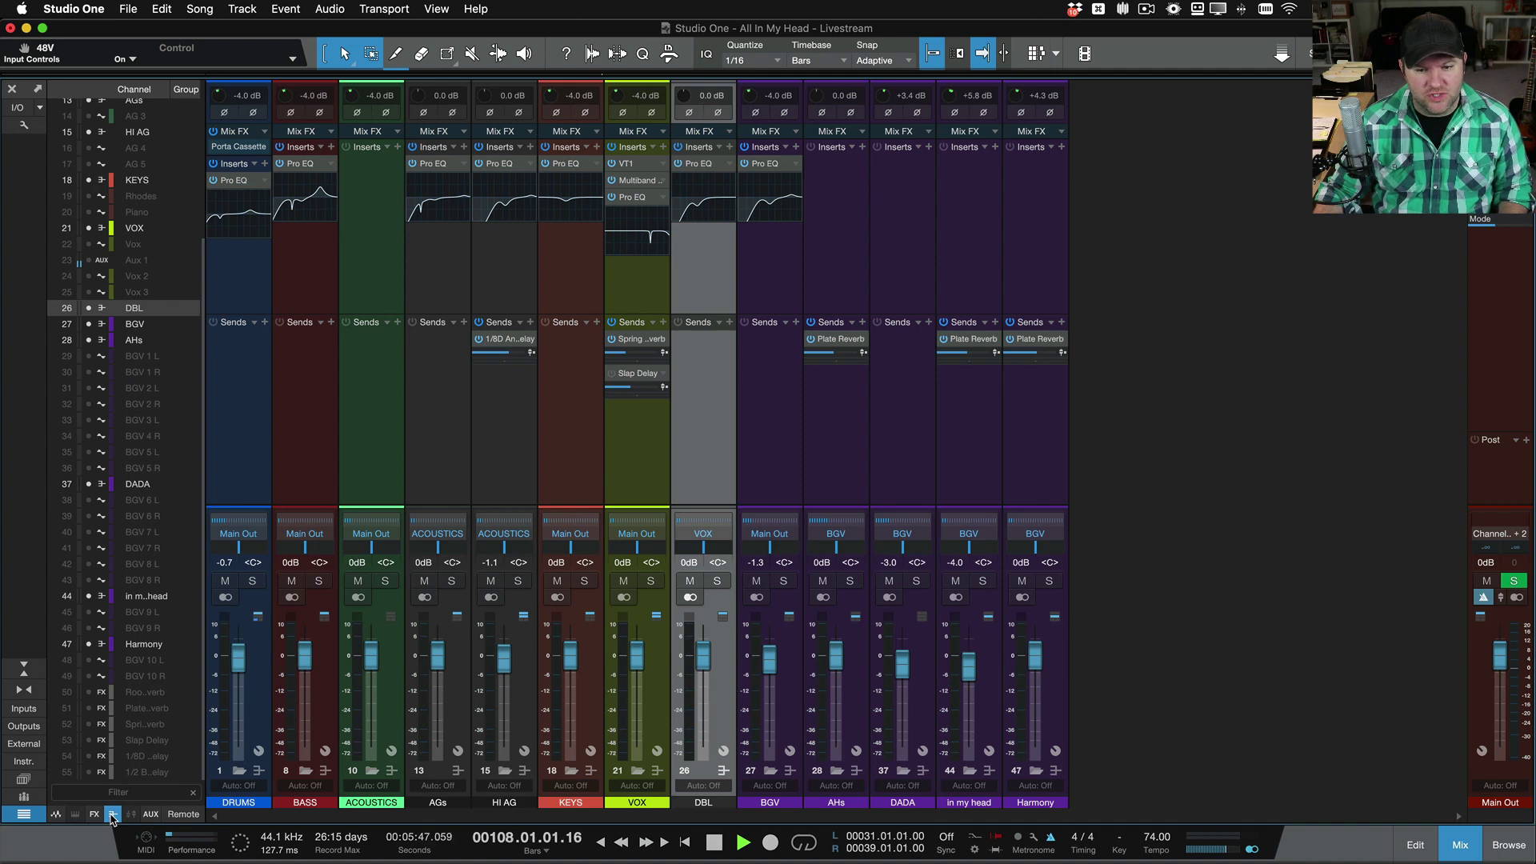
pyautogui.click(112, 814)
pyautogui.click(94, 815)
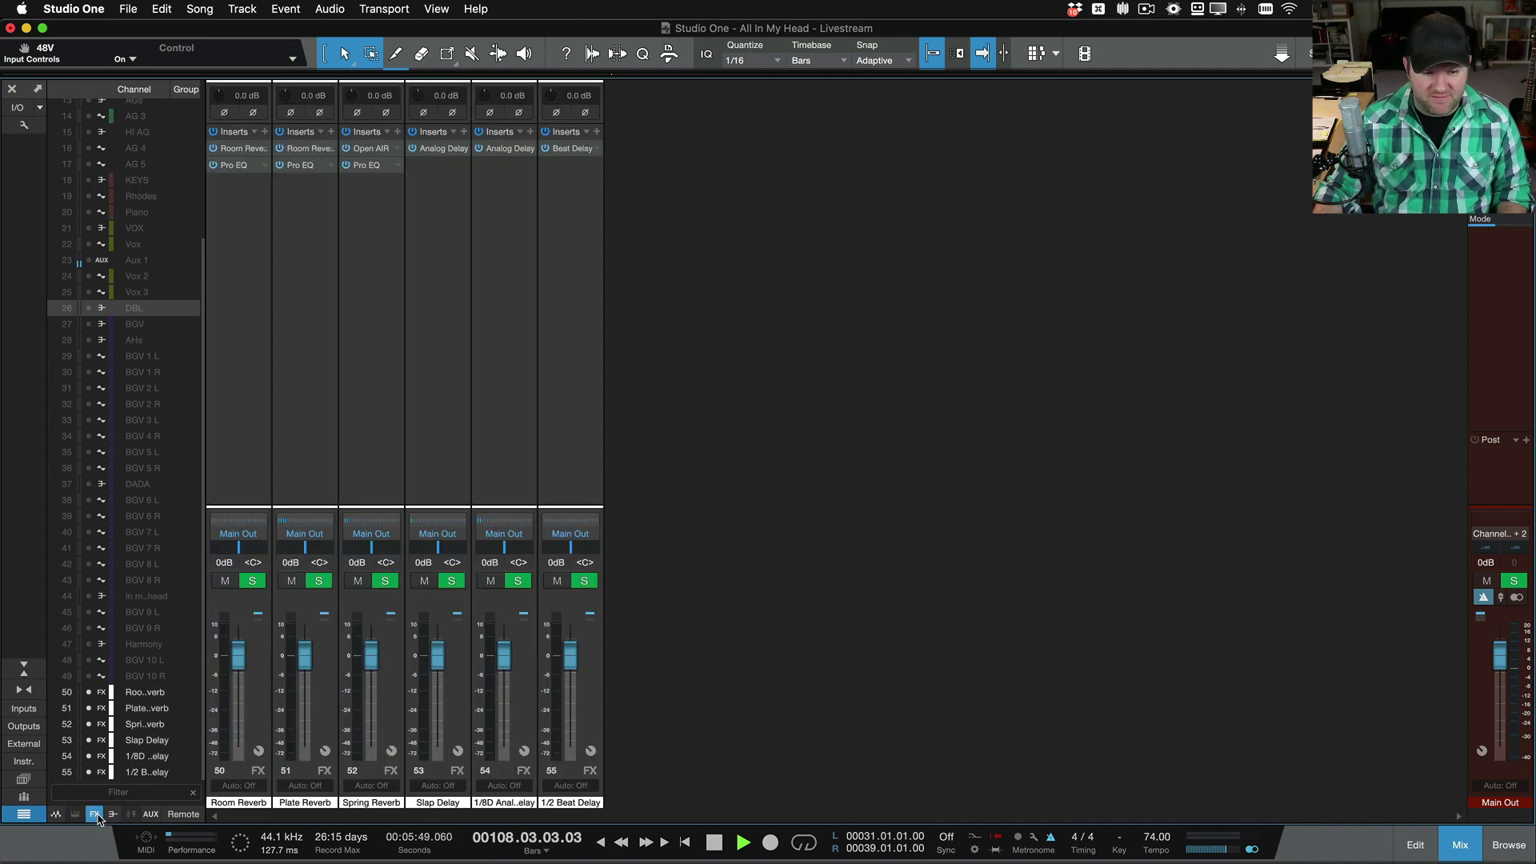
pyautogui.click(94, 814)
pyautogui.click(56, 815)
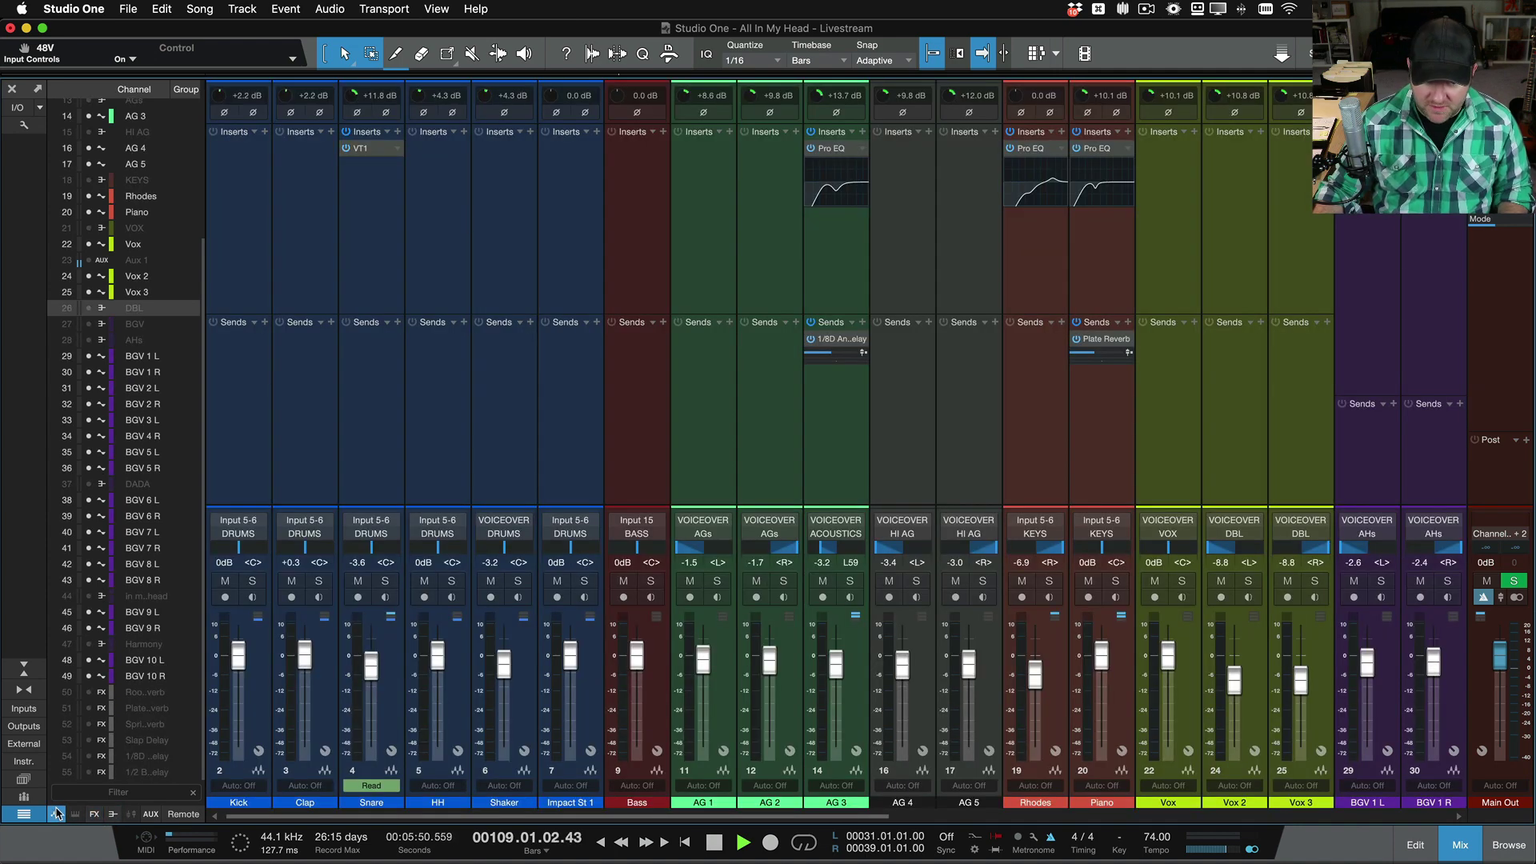
pyautogui.click(95, 814)
pyautogui.click(113, 815)
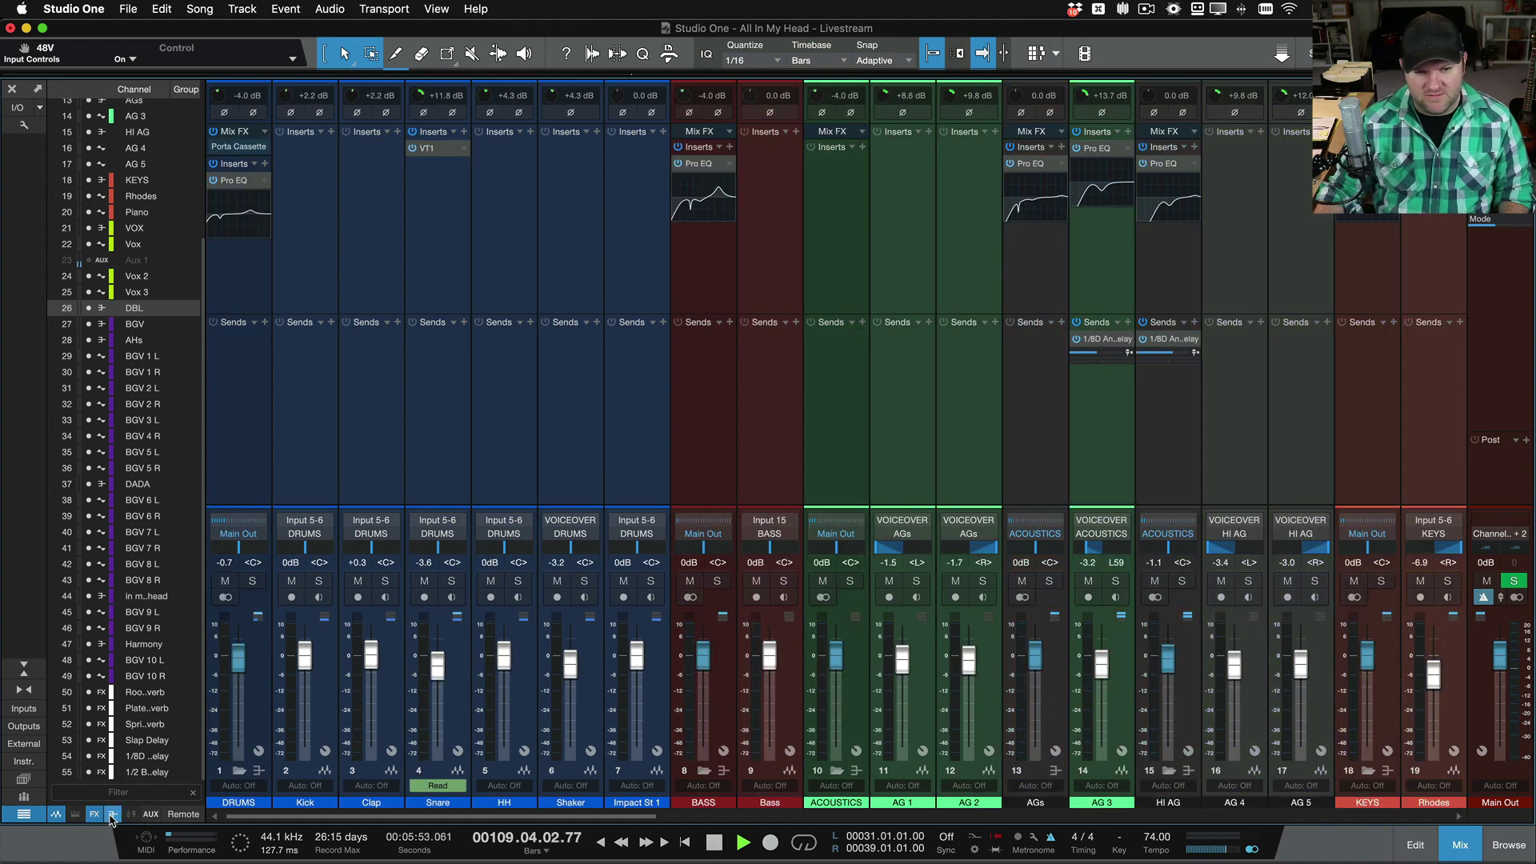
# Step: Hide the channel list beside the mixer
pyautogui.click(24, 813)
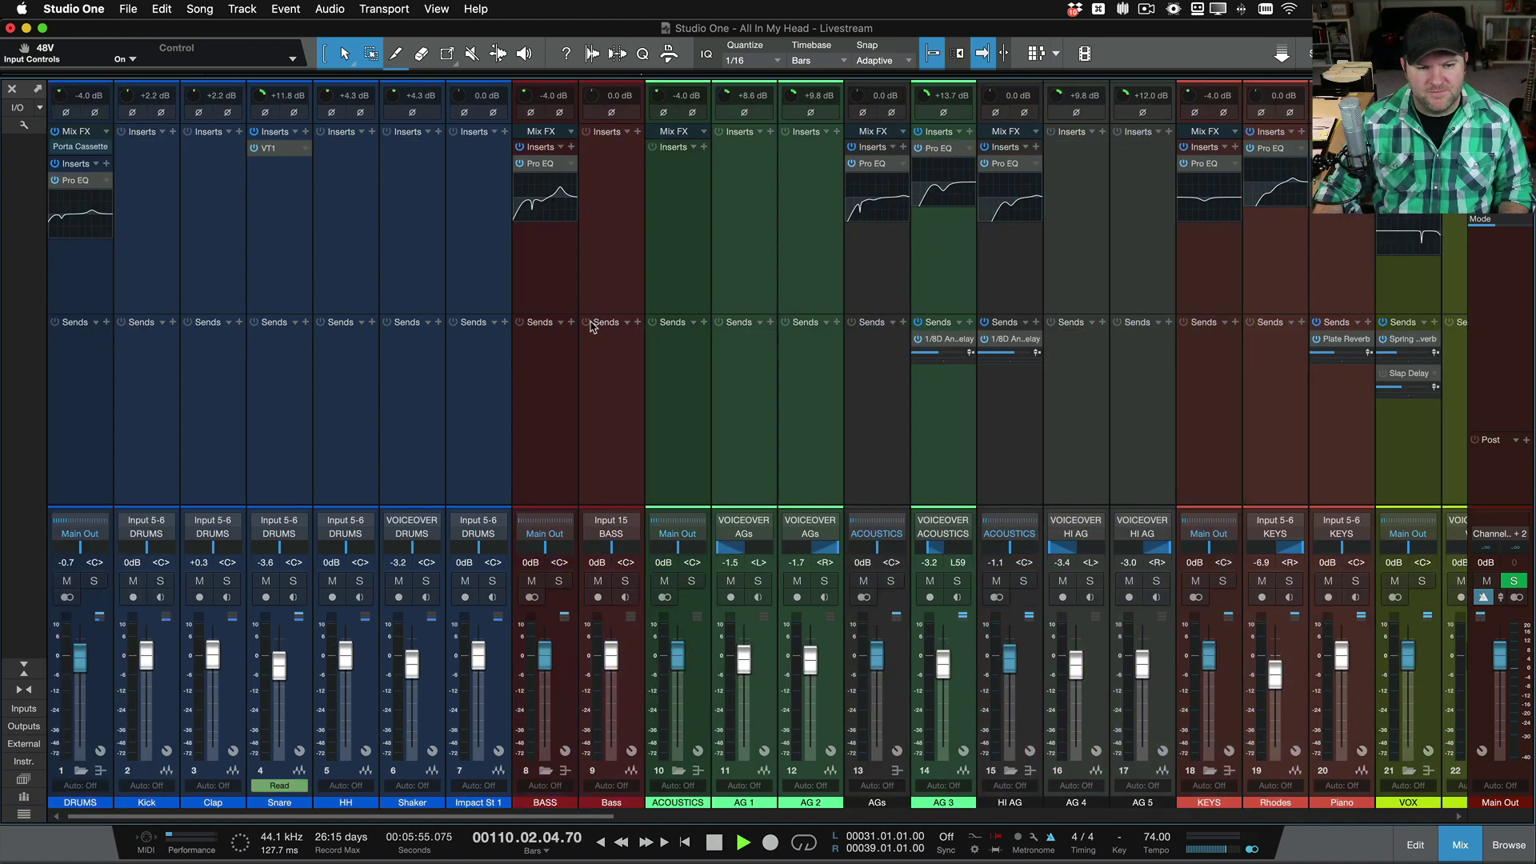
pyautogui.hscroll(10, 504, 387)
pyautogui.hscroll(-10, 505, 387)
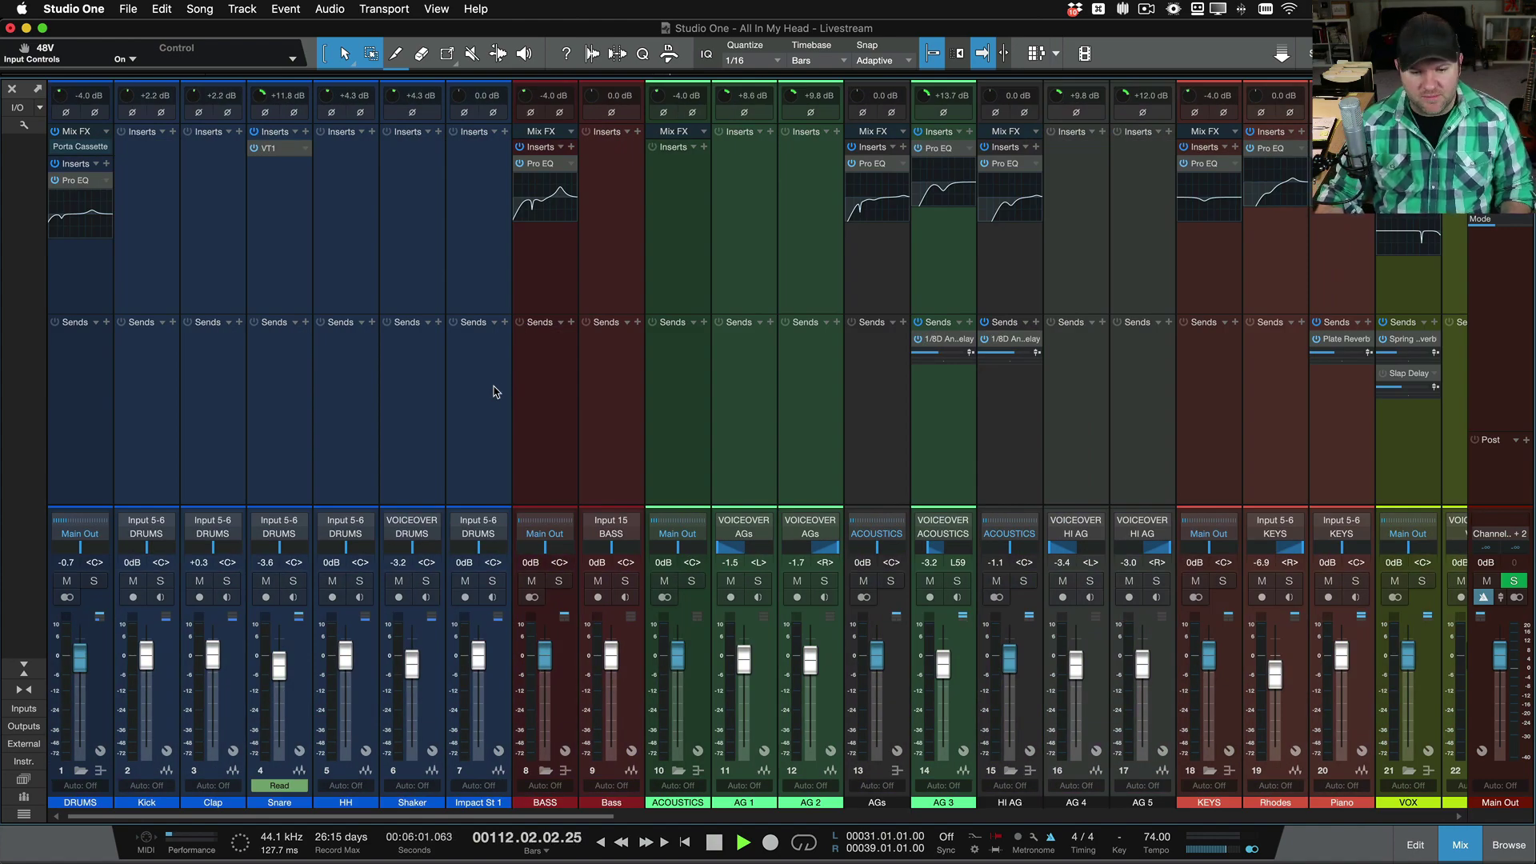
# Step: Stop playback, then turn Sends off and back on in the console Options panel
pyautogui.press('space')
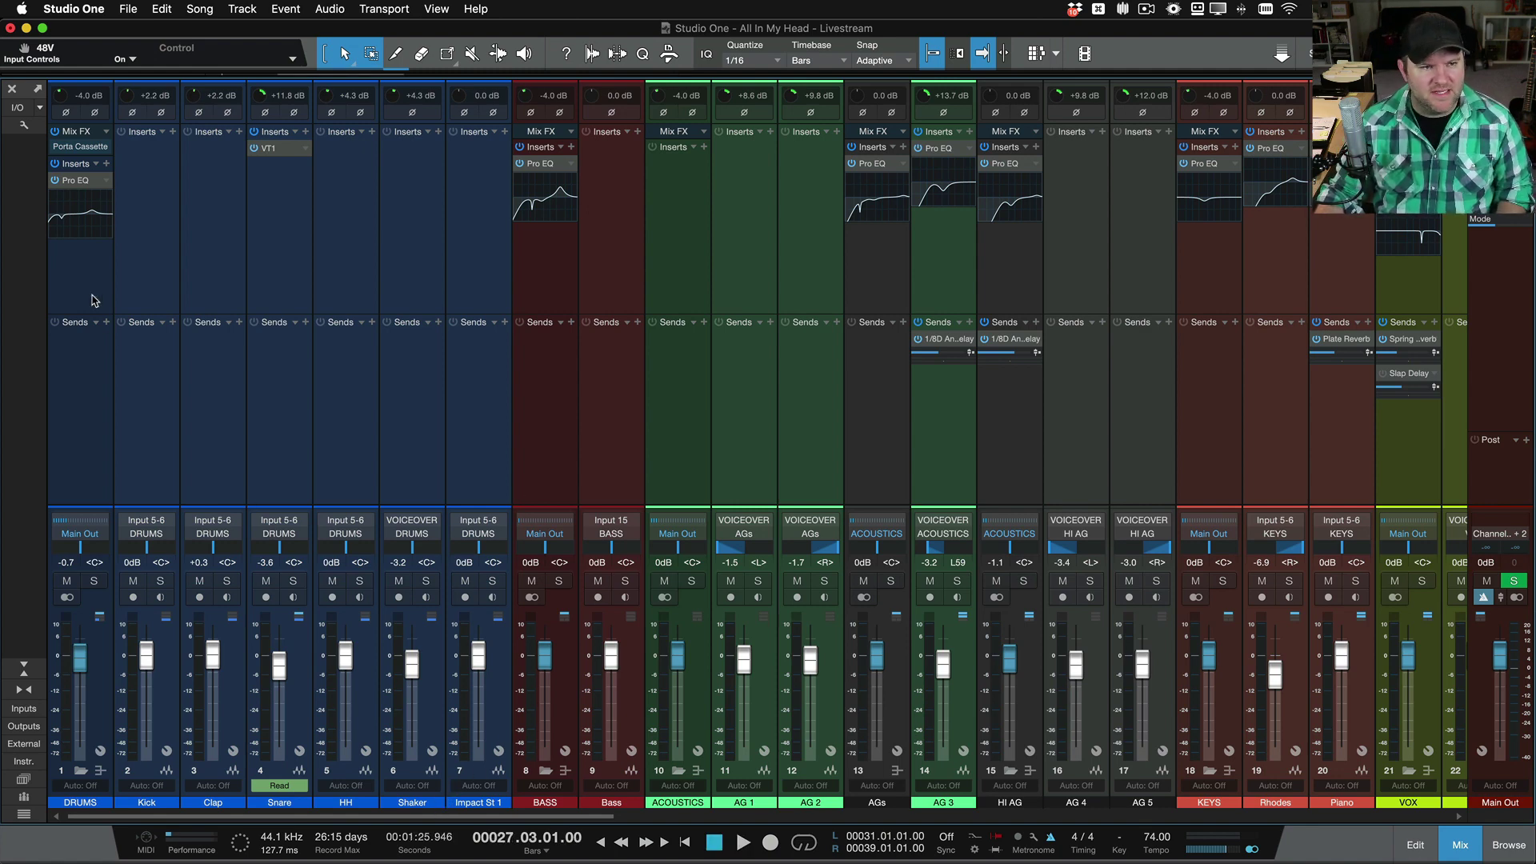
pyautogui.click(25, 125)
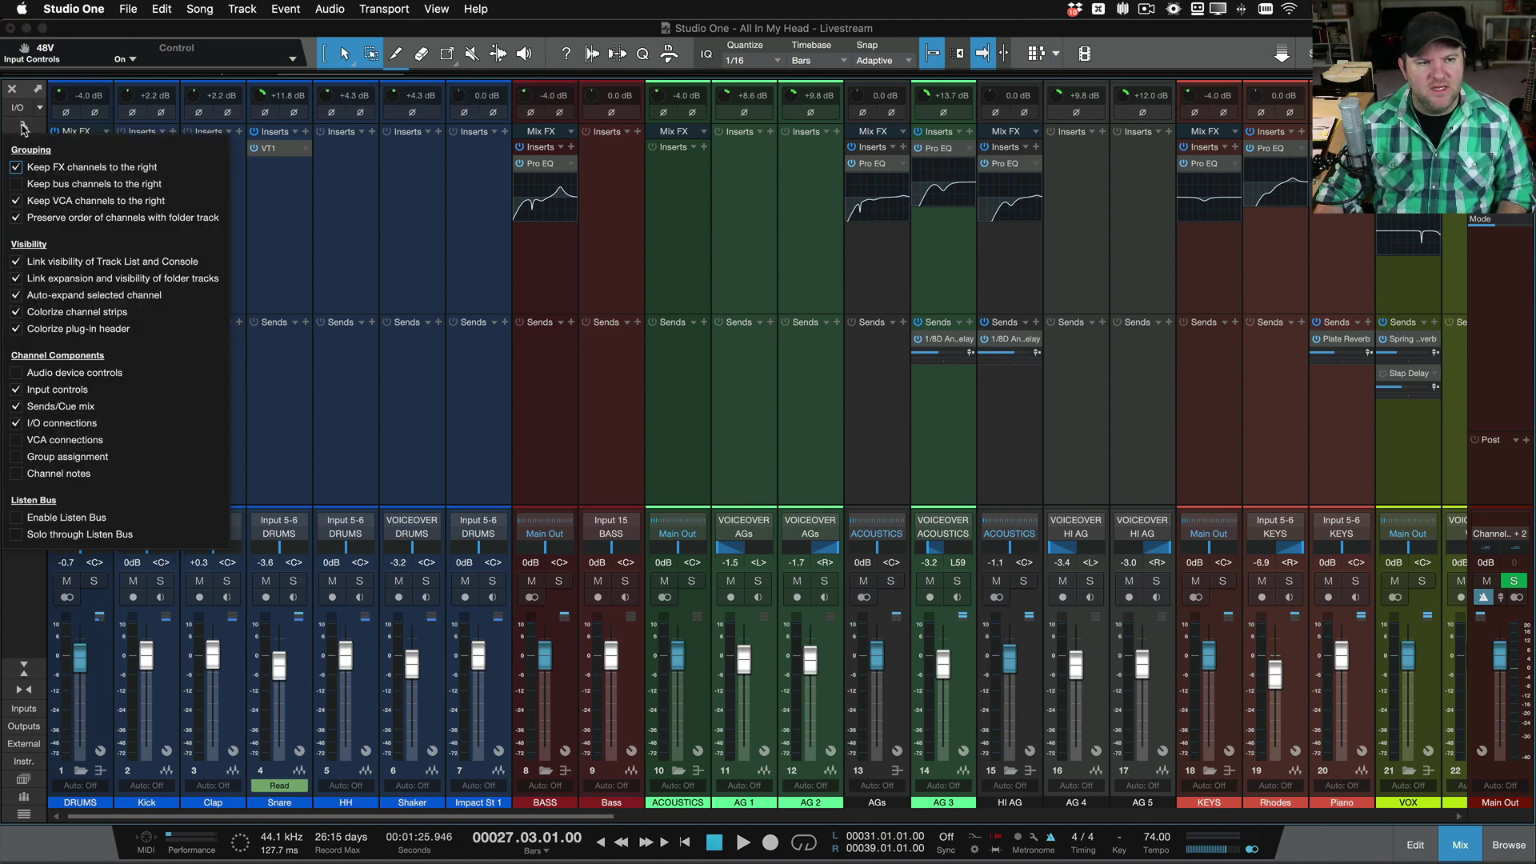
pyautogui.click(23, 126)
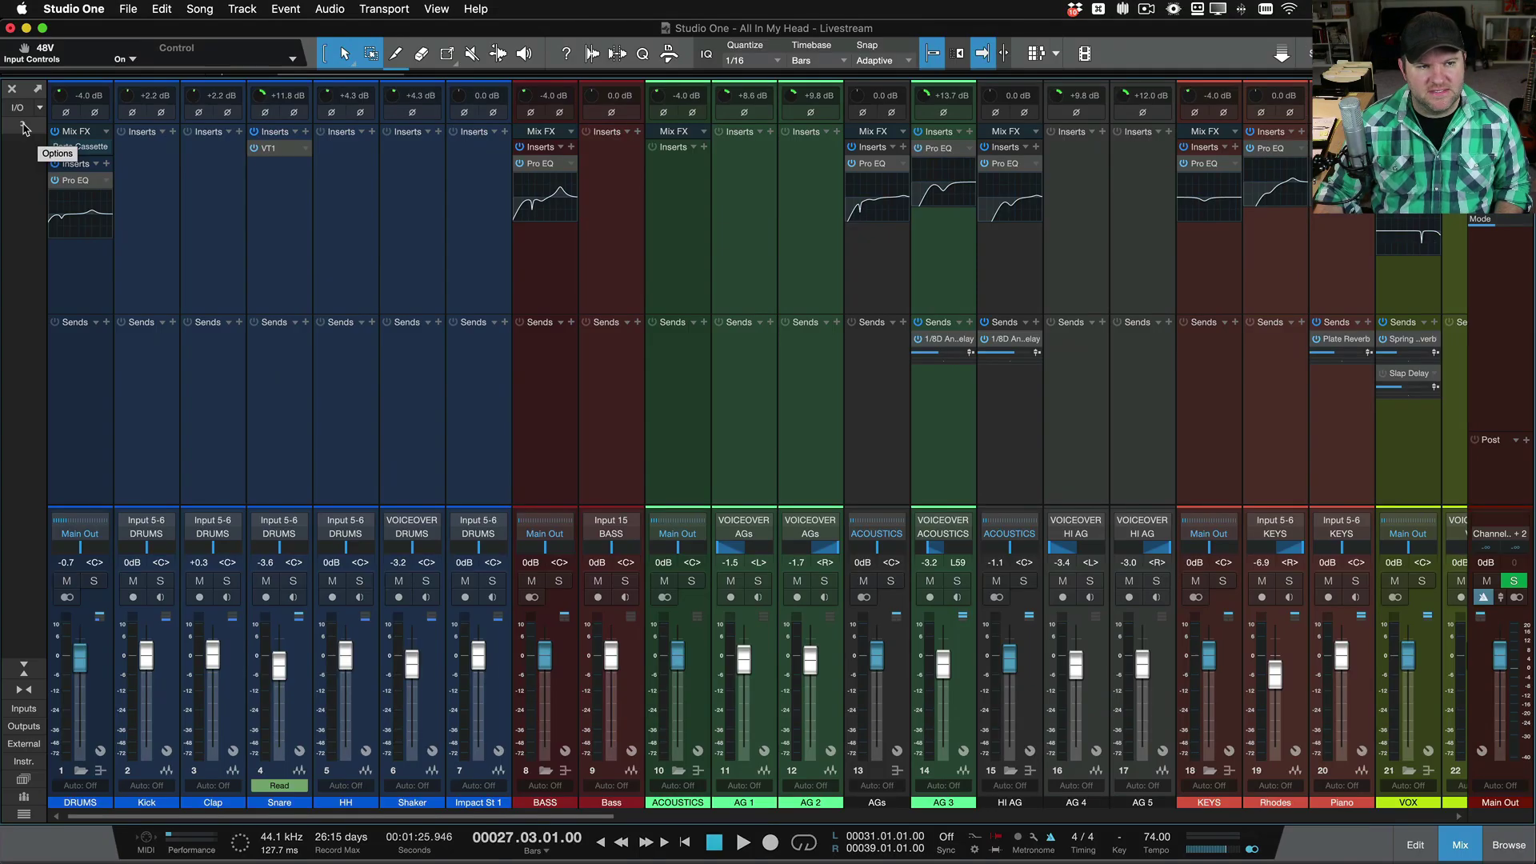
pyautogui.click(23, 127)
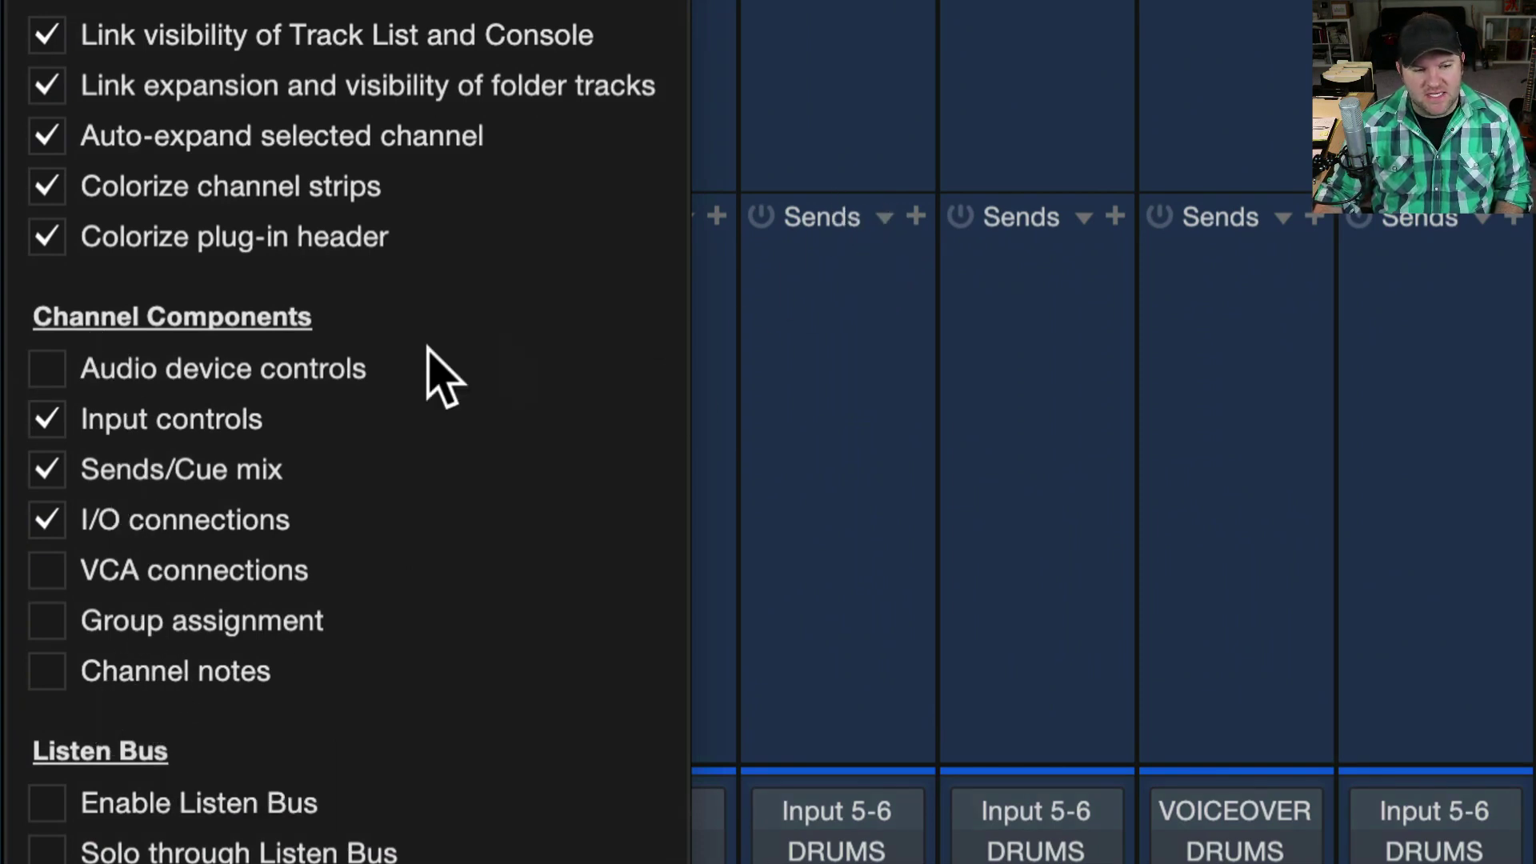
pyautogui.click(51, 472)
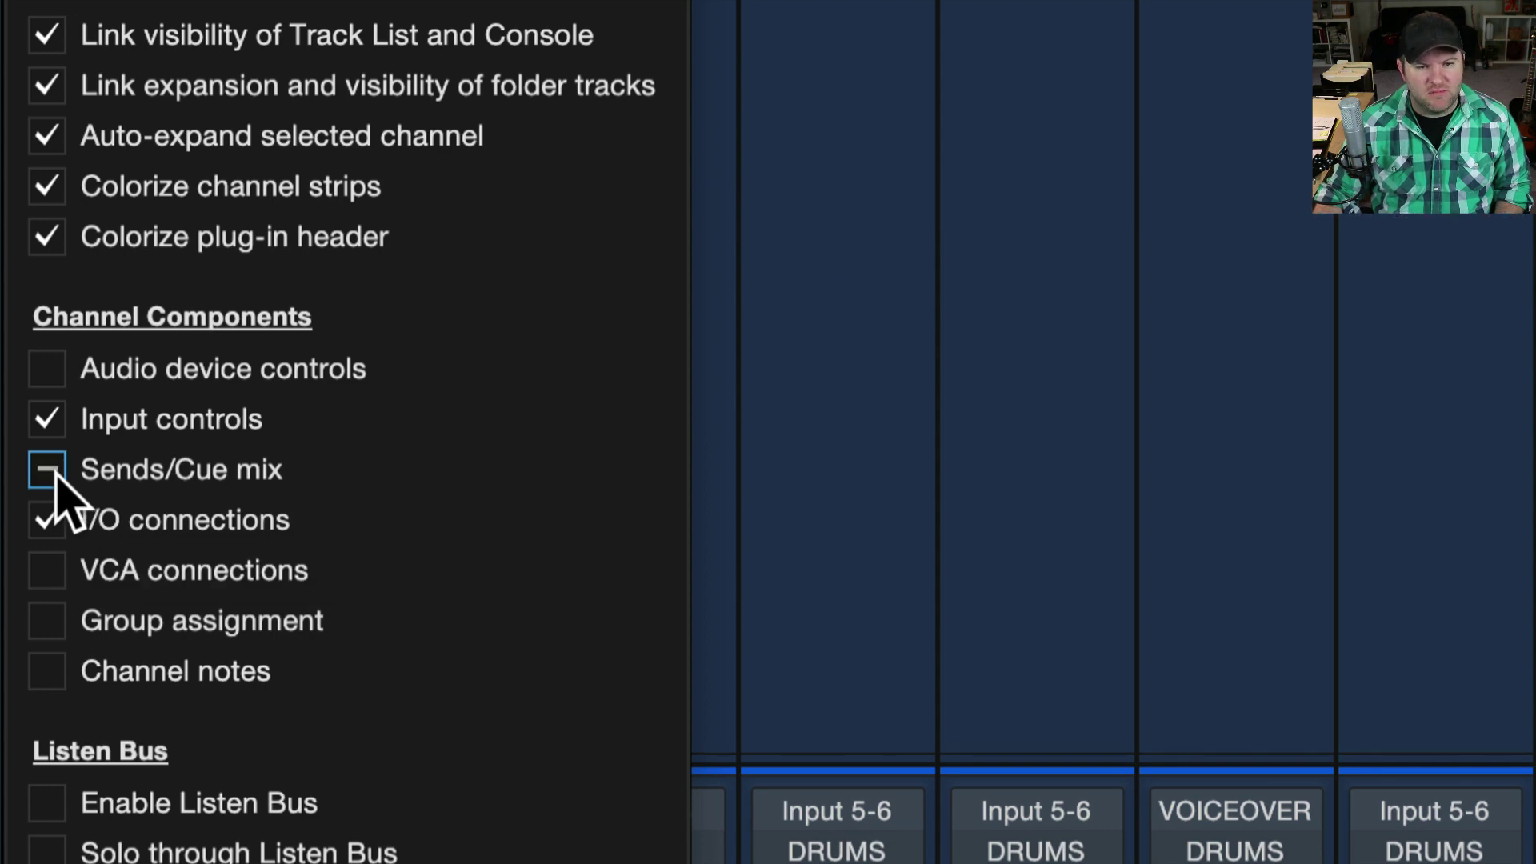
pyautogui.click(51, 472)
pyautogui.click(789, 538)
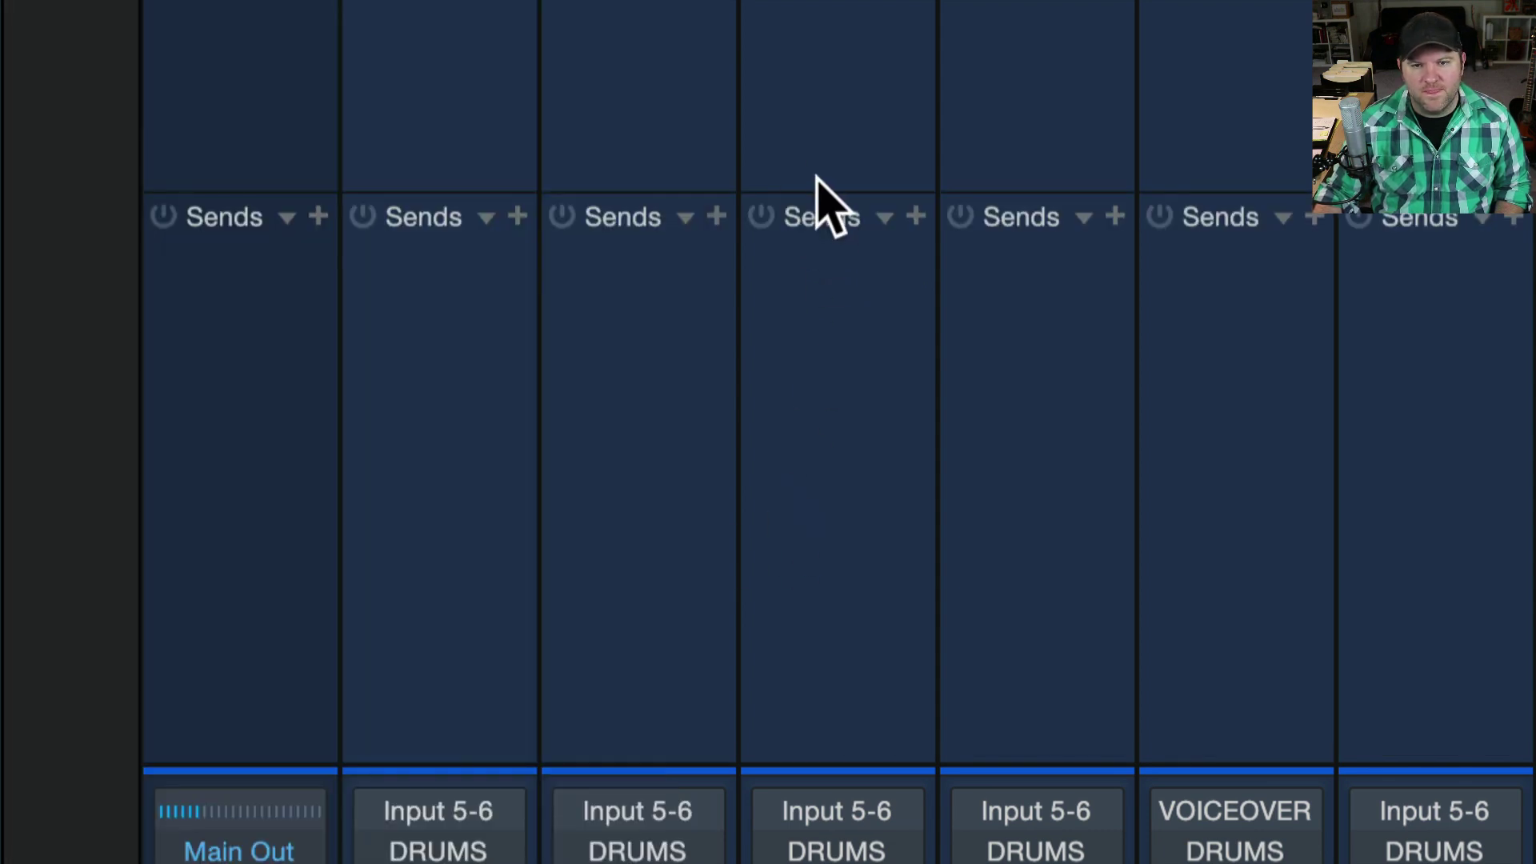
# Step: Drag the strip dividers to make every channel's inserts area taller and its sends area shorter
pyautogui.moveTo(815, 185); pyautogui.dragTo(832, 832)
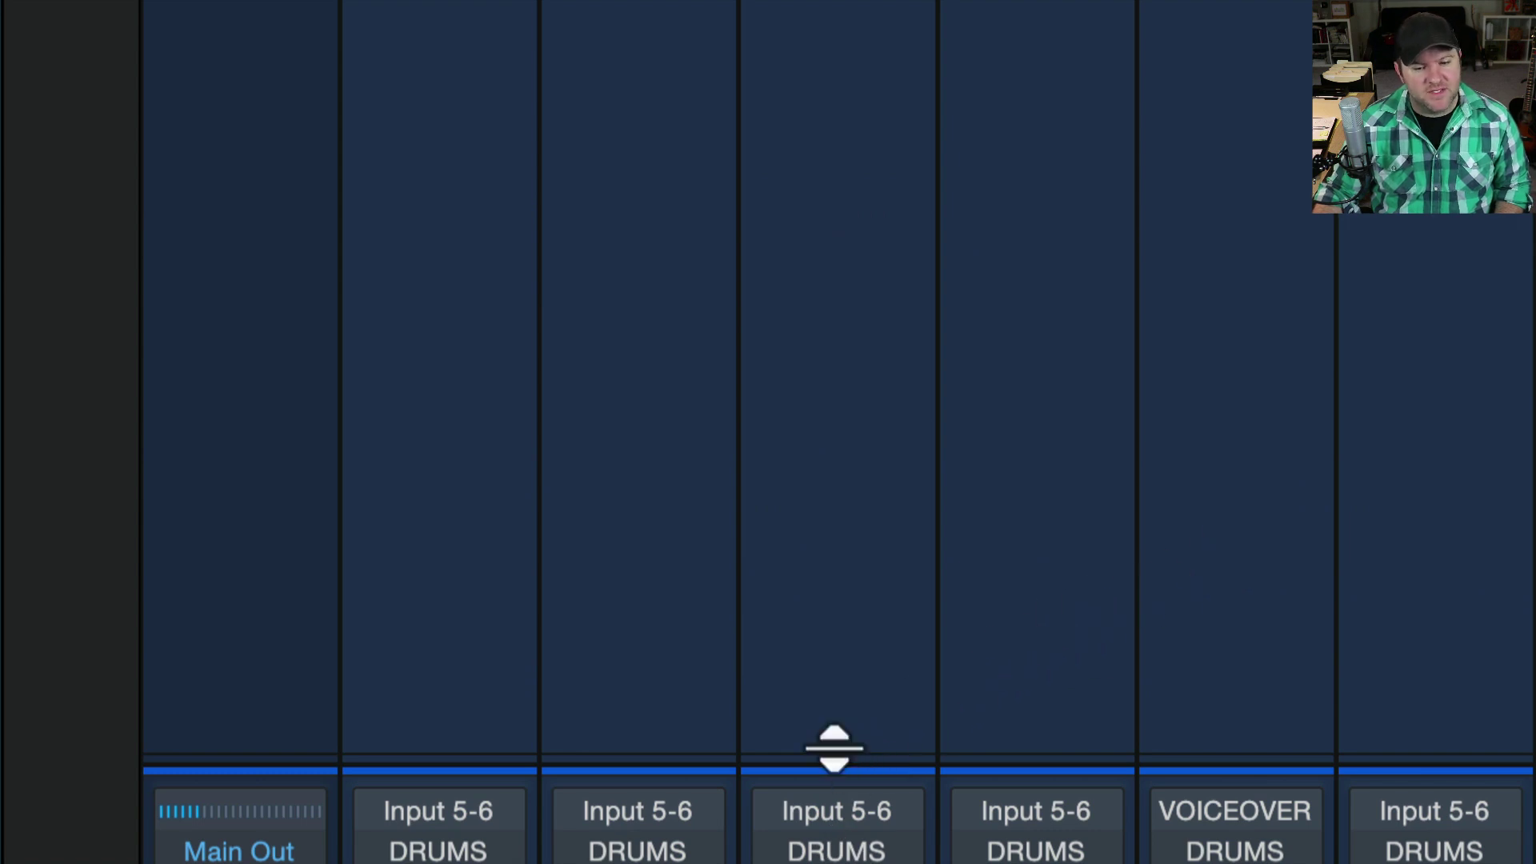
pyautogui.moveTo(829, 751); pyautogui.dragTo(1034, 844)
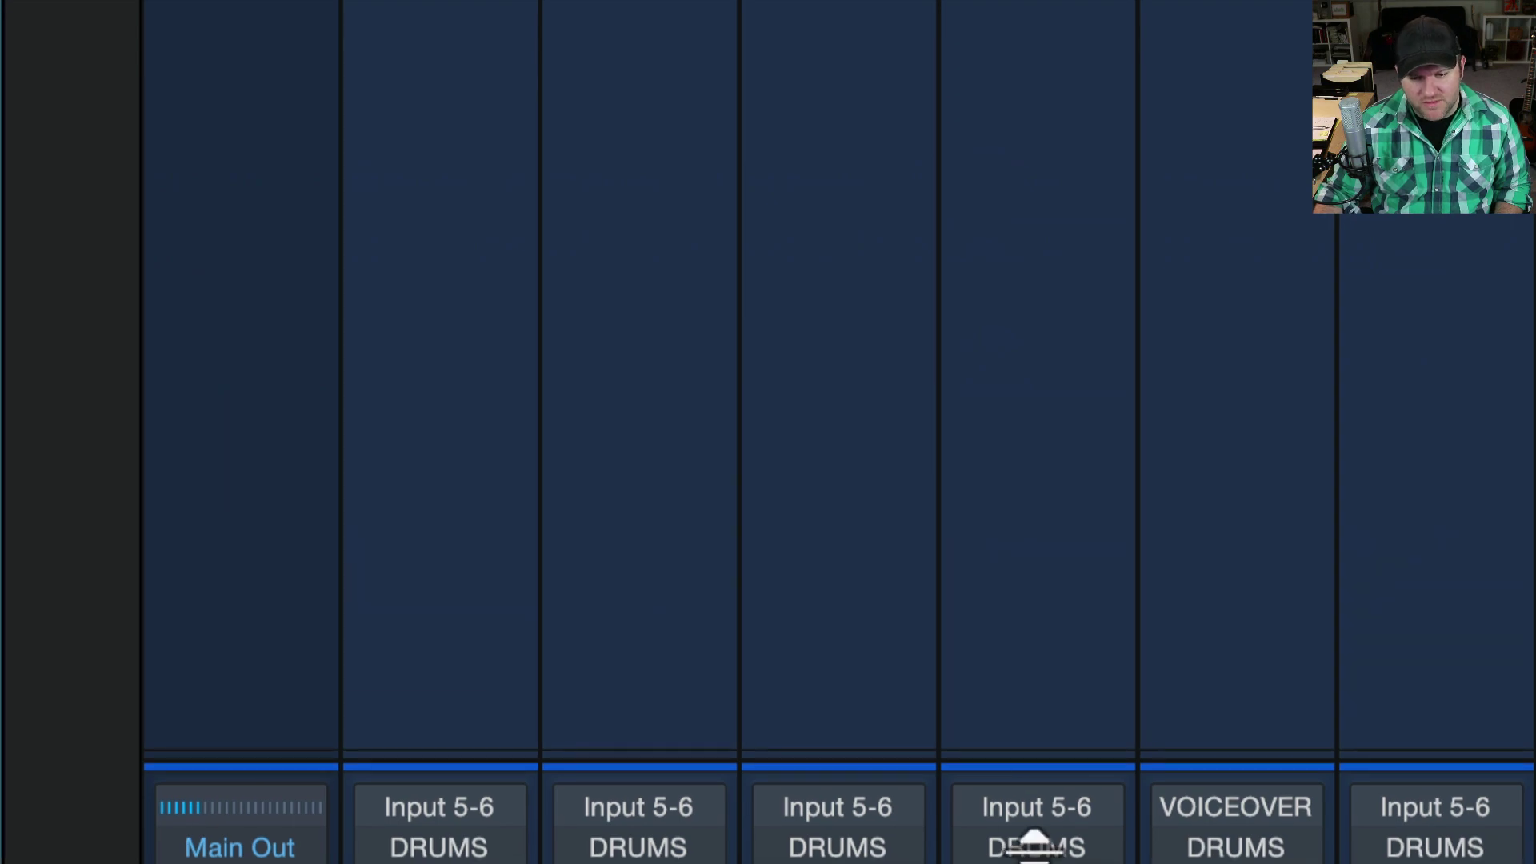
pyautogui.moveTo(904, 758); pyautogui.dragTo(915, 185)
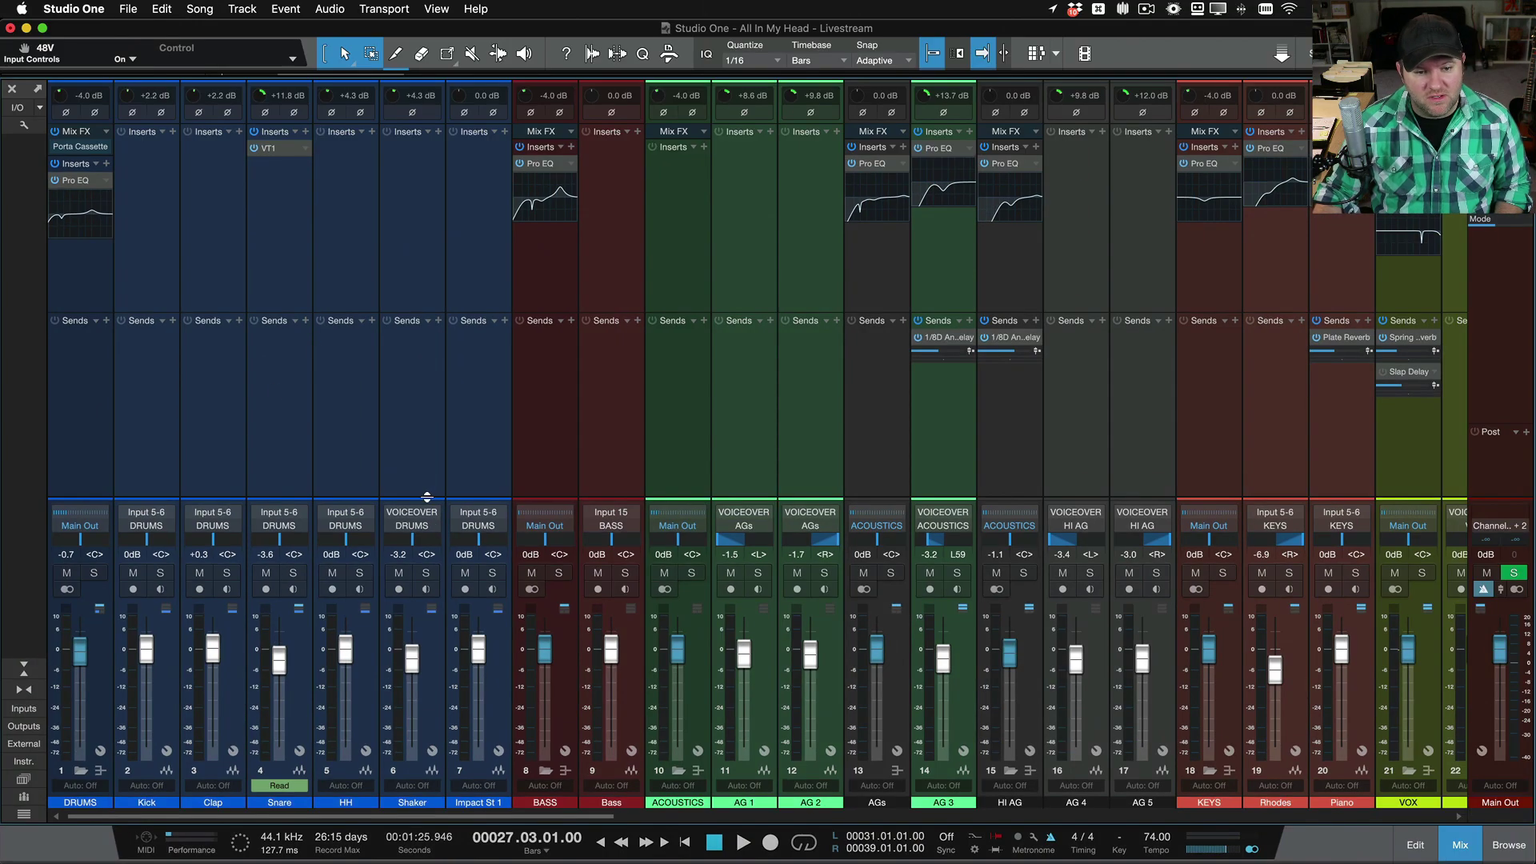
pyautogui.moveTo(429, 491); pyautogui.dragTo(476, 526)
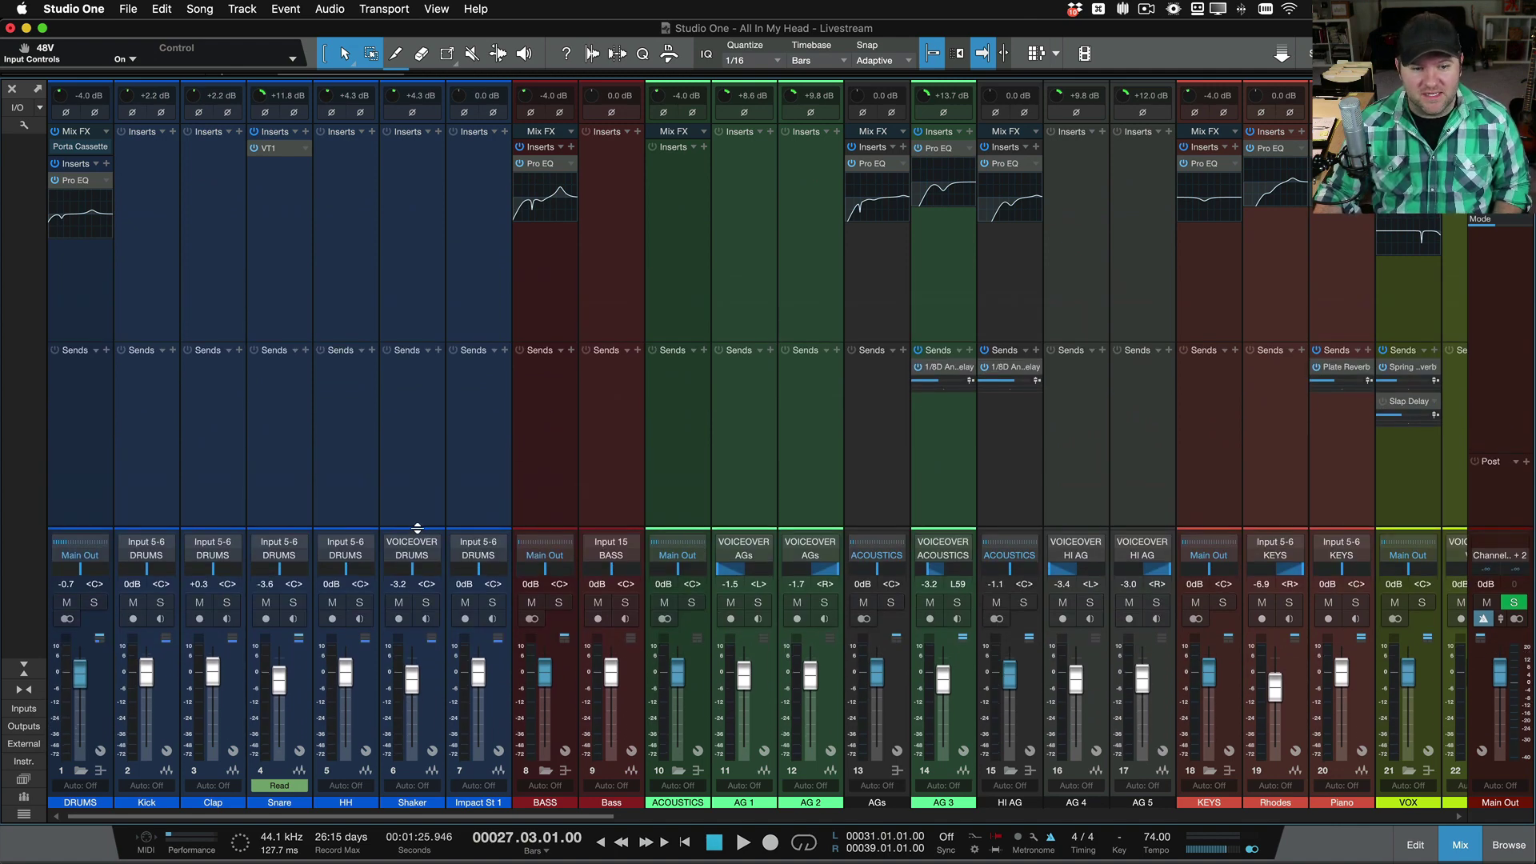
pyautogui.moveTo(421, 488); pyautogui.dragTo(421, 471)
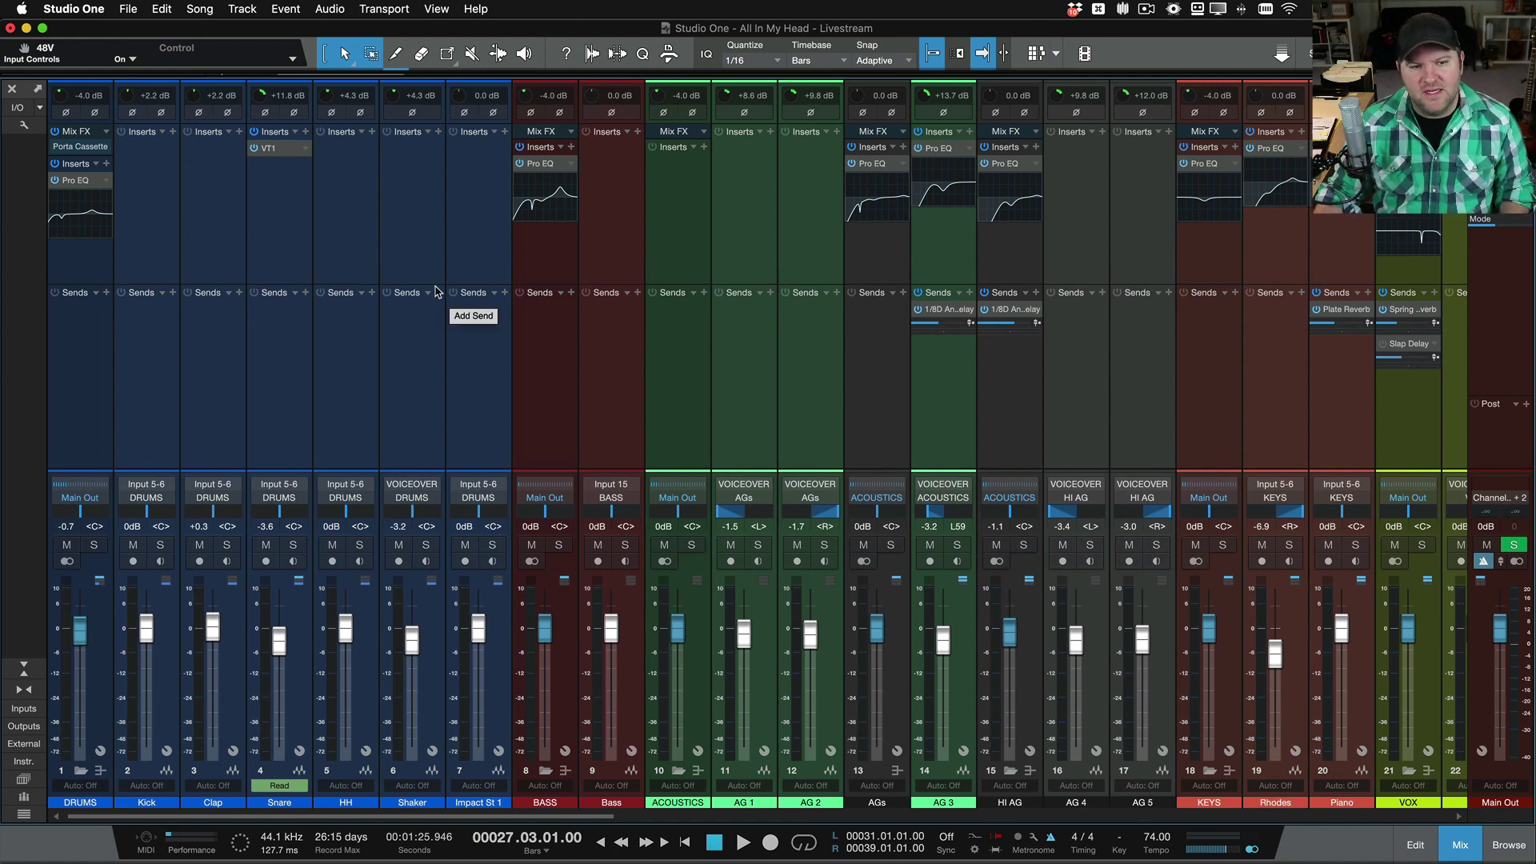
pyautogui.moveTo(434, 288); pyautogui.dragTo(446, 390)
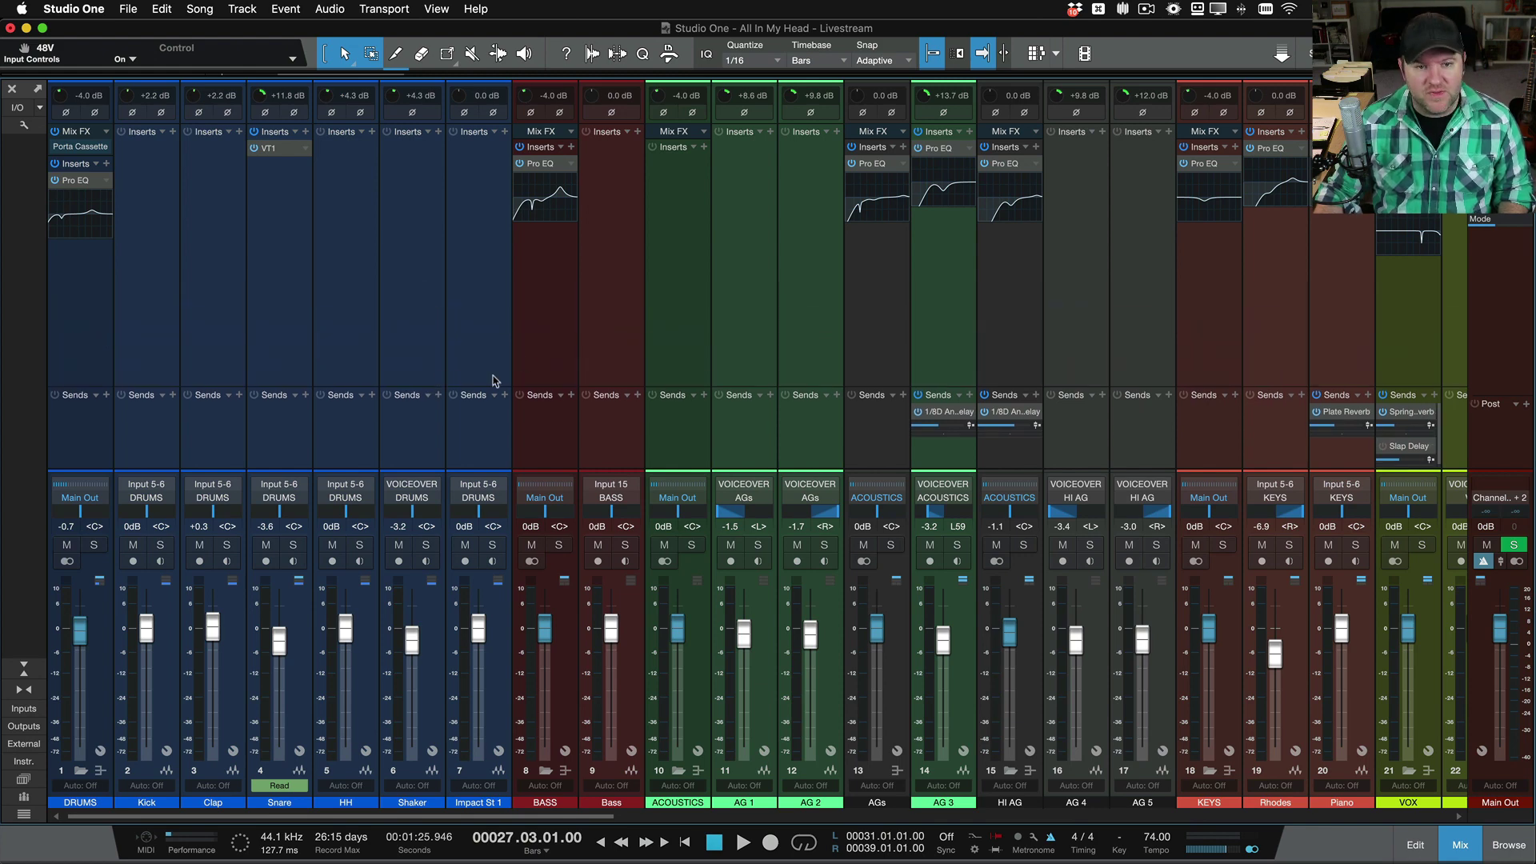
# Step: Boost a band on the BASS channel's Pro EQ mini curve, then briefly view the AGs Pro EQ² window
pyautogui.click(542, 165)
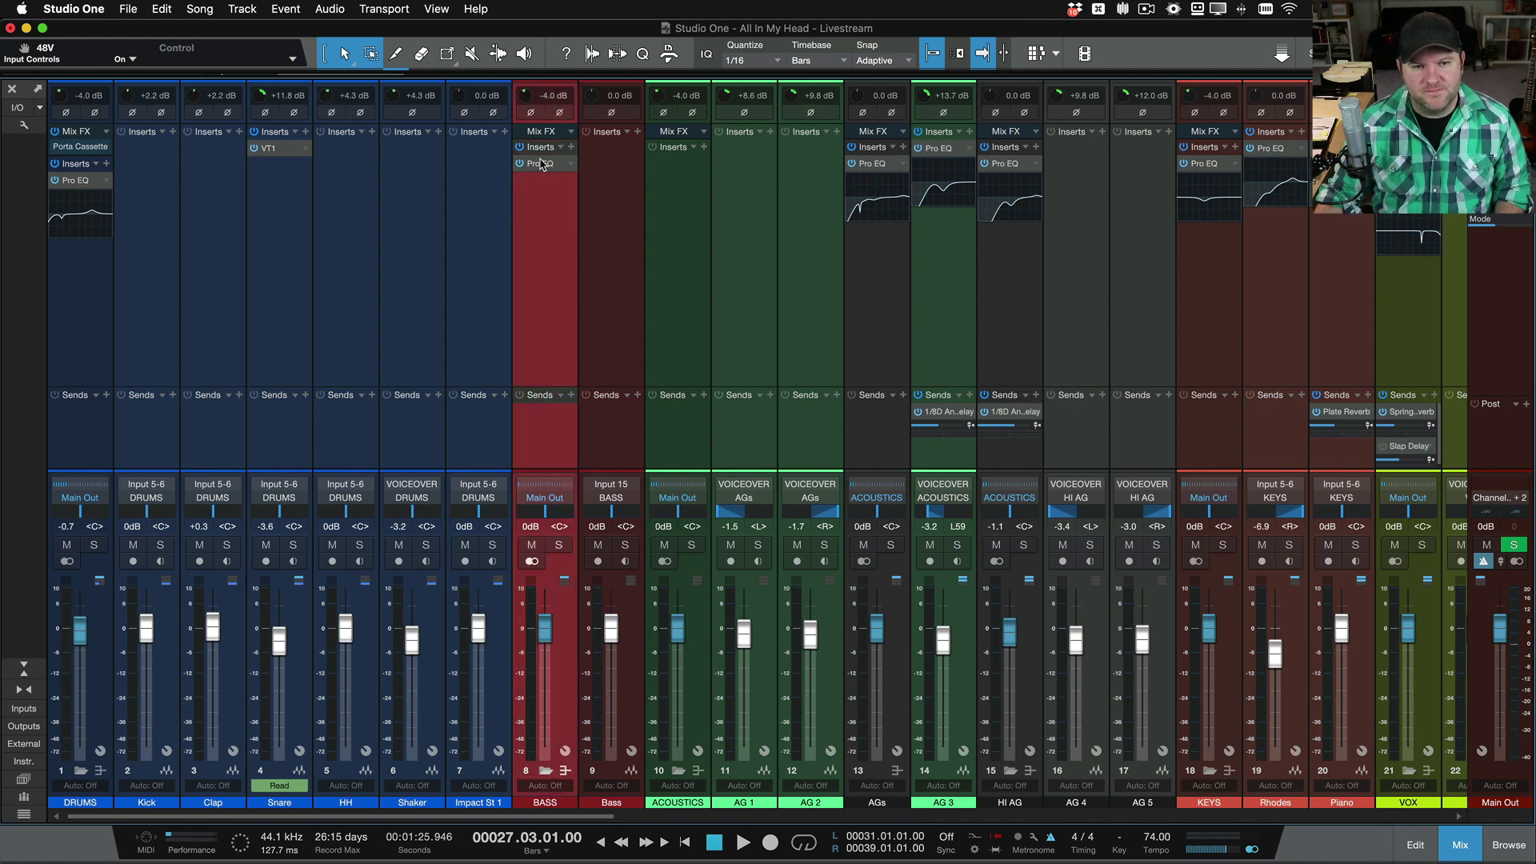
pyautogui.moveTo(543, 193)
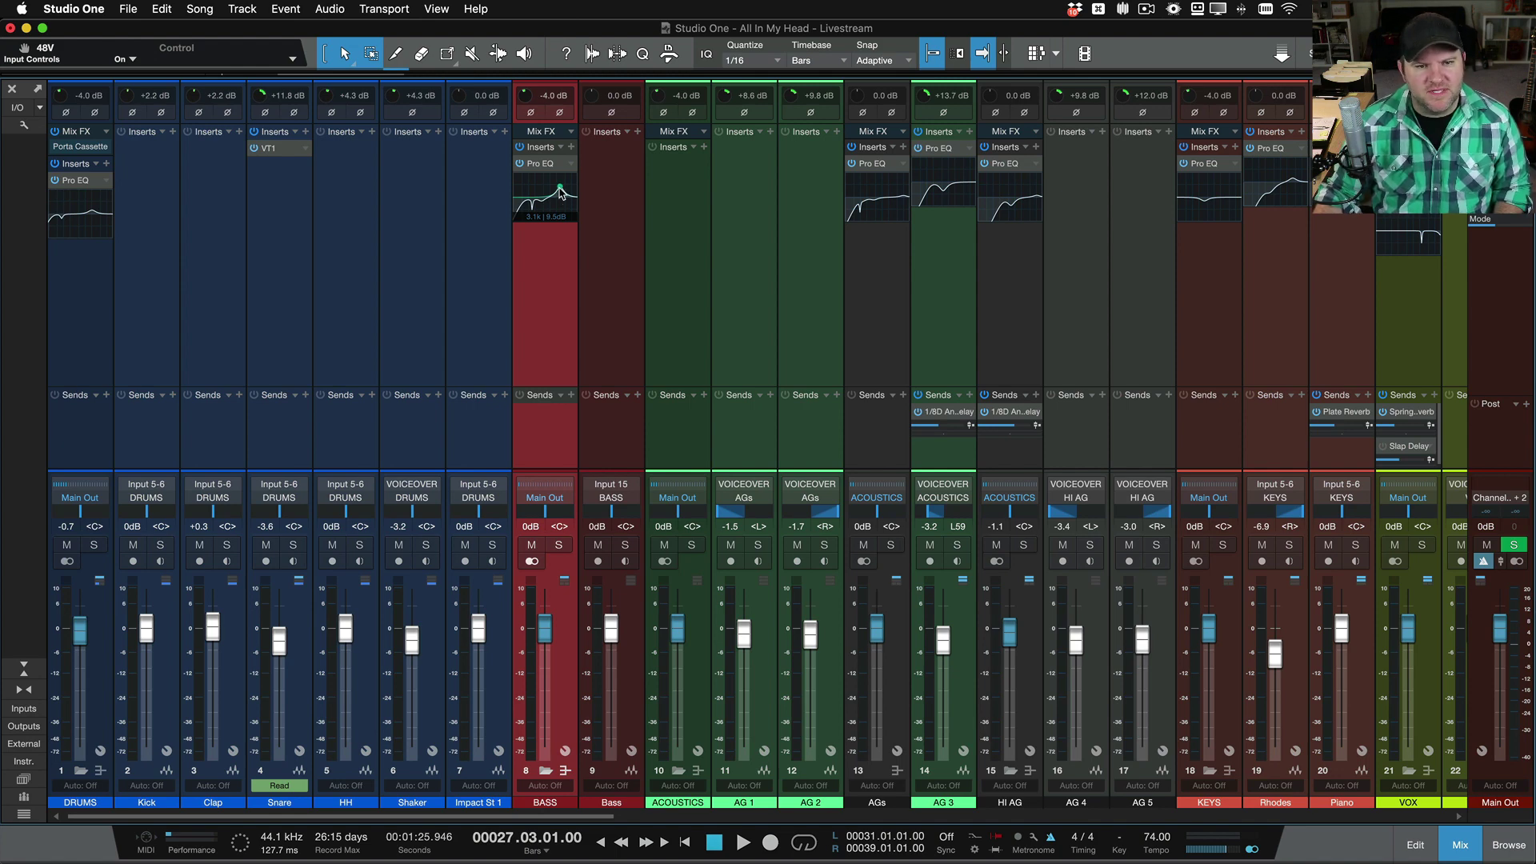
pyautogui.moveTo(560, 189); pyautogui.dragTo(563, 193)
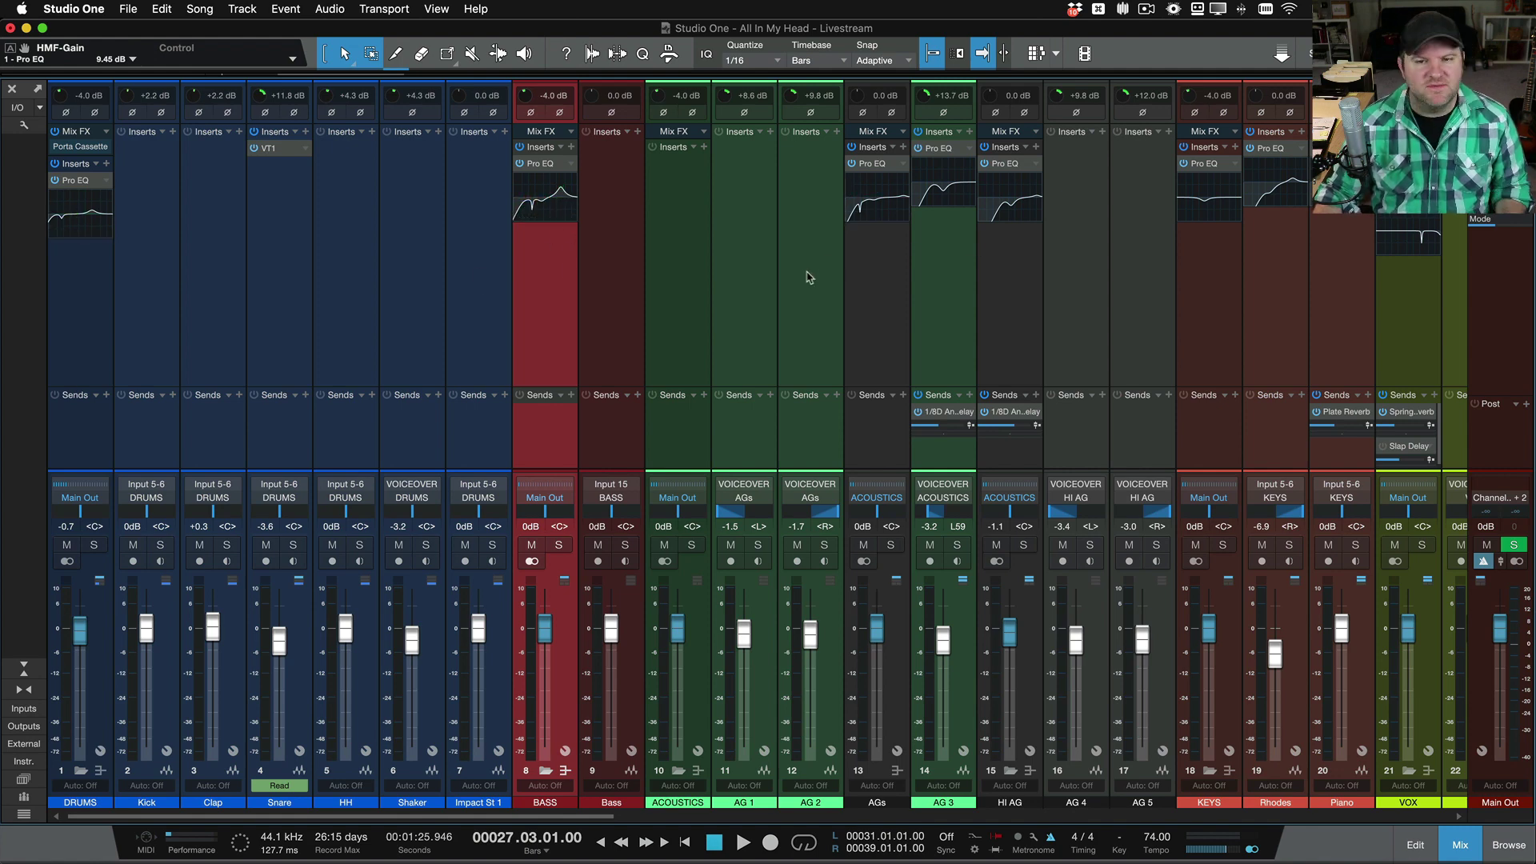
pyautogui.click(875, 164)
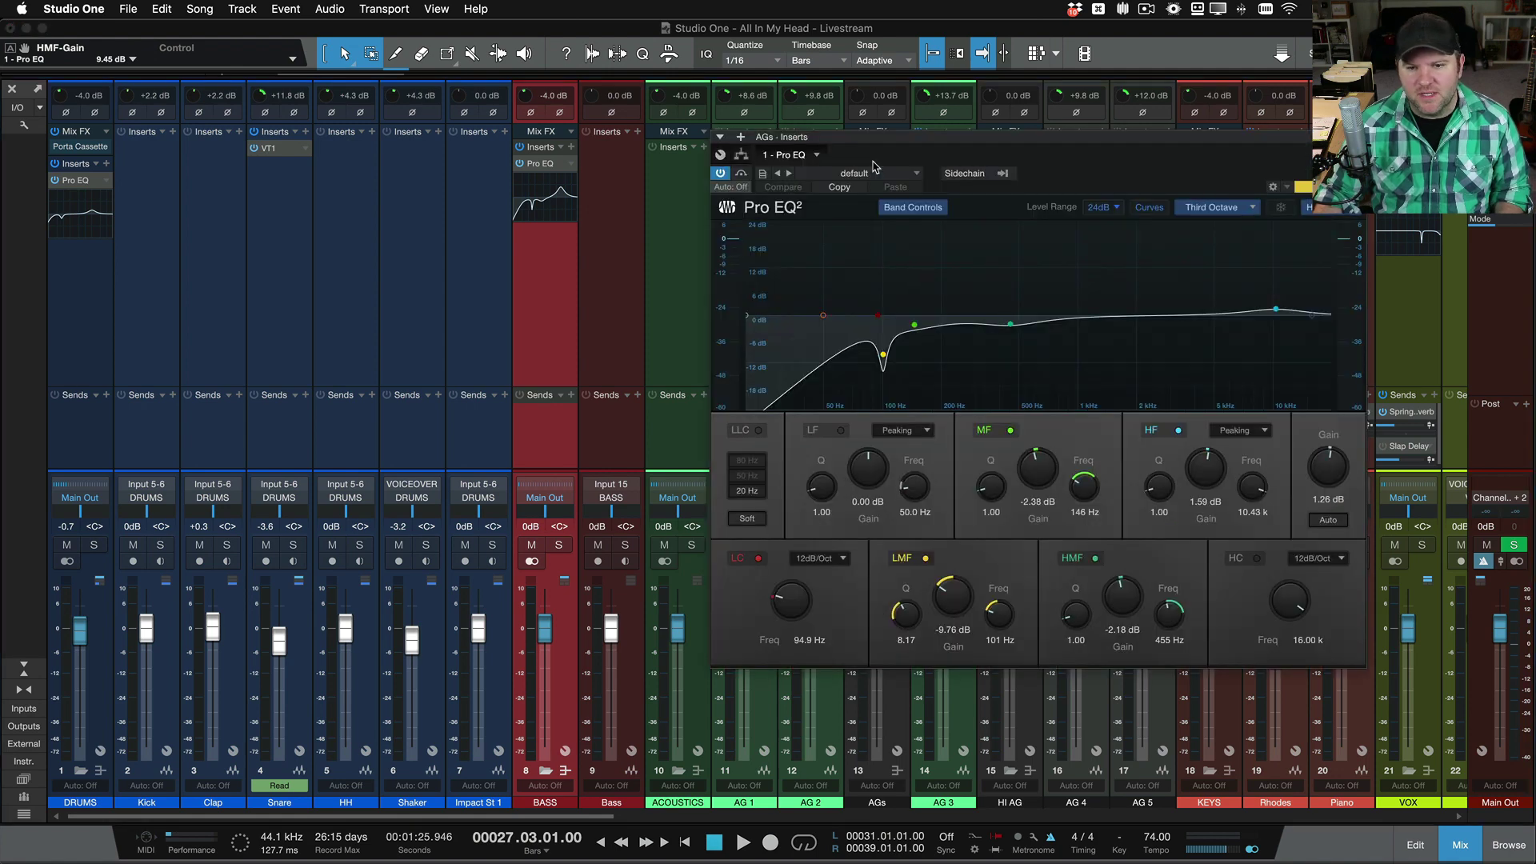
pyautogui.click(1309, 158)
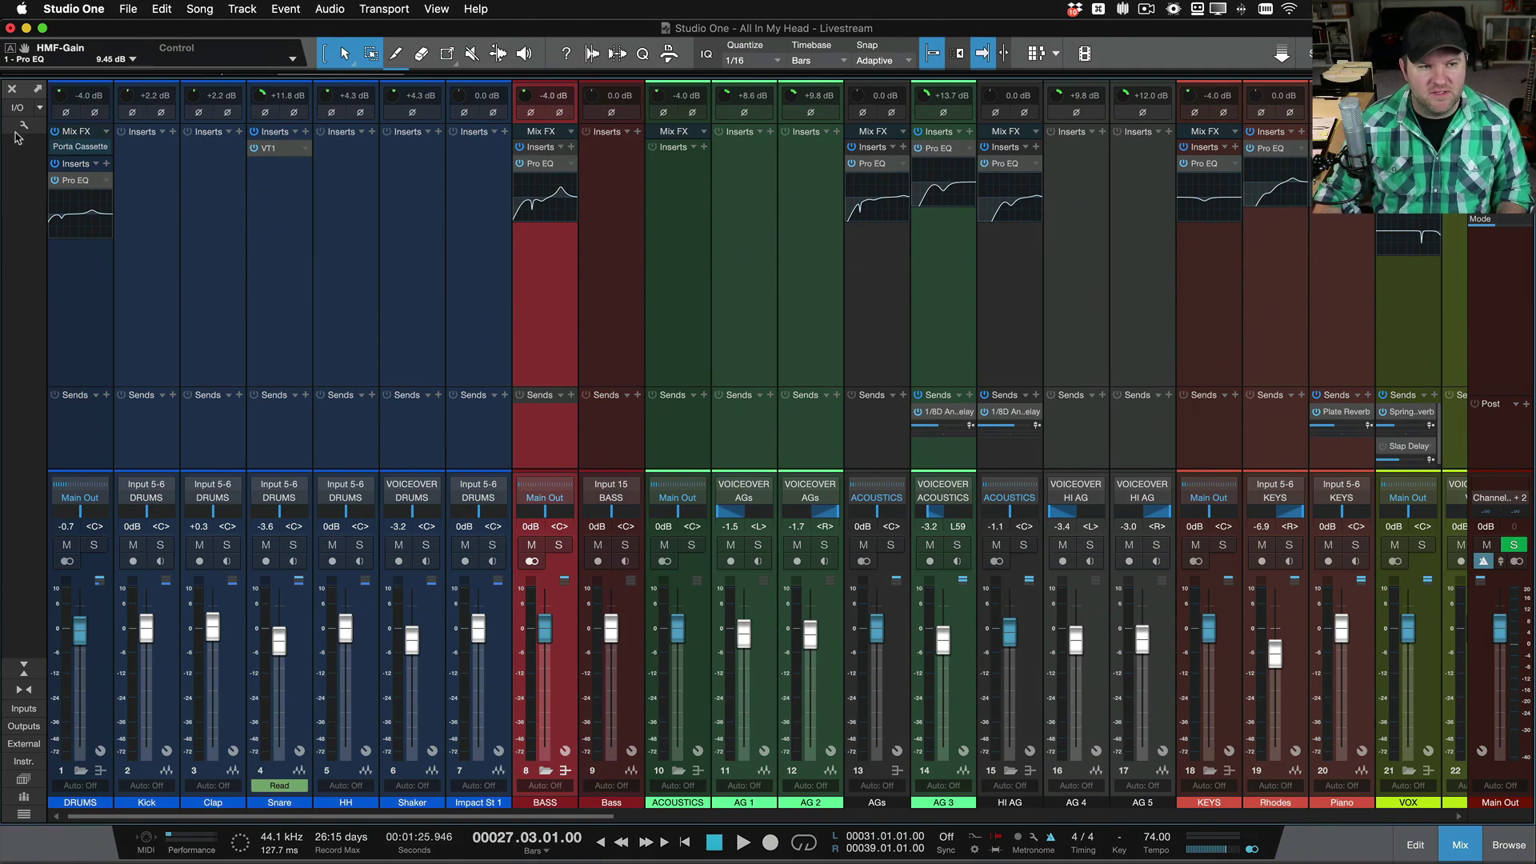
# Step: Enable Channel Components > Input controls for input gain and phase, leaving audio device controls hidden
pyautogui.click(16, 136)
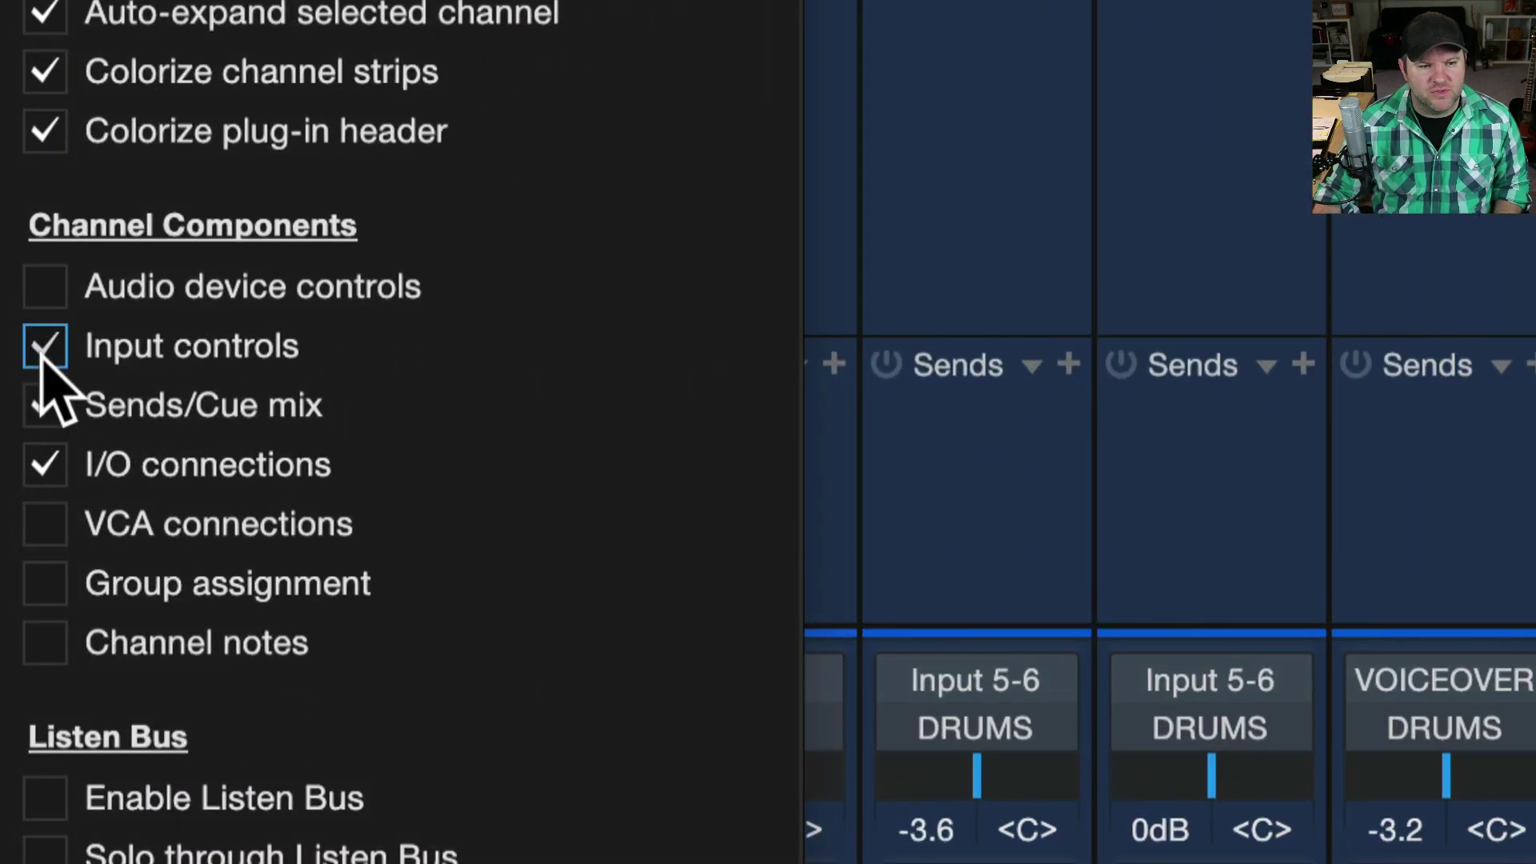
pyautogui.click(43, 348)
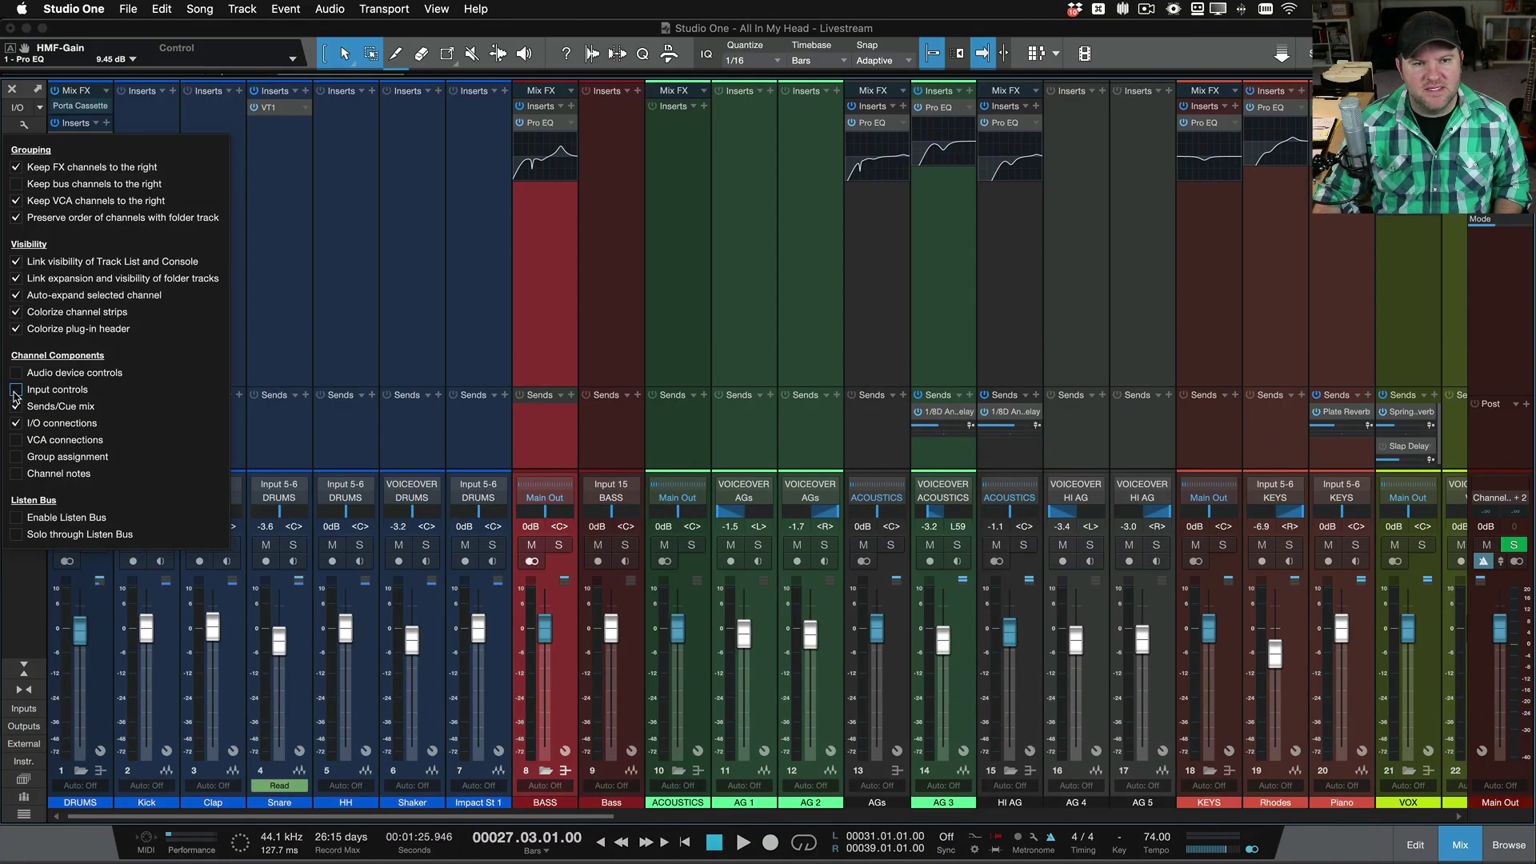
pyautogui.click(15, 391)
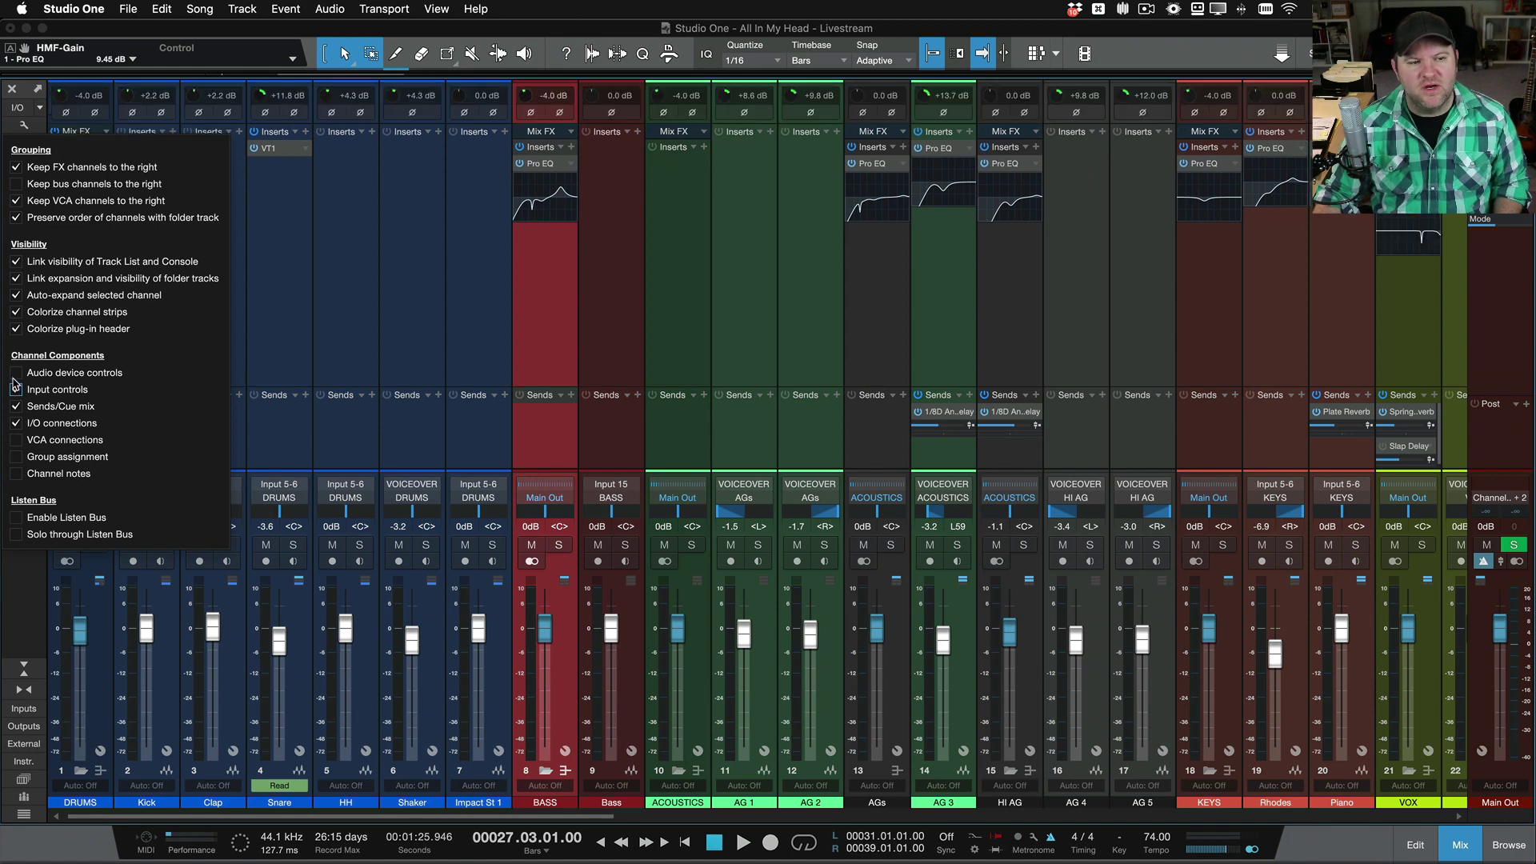
pyautogui.click(15, 373)
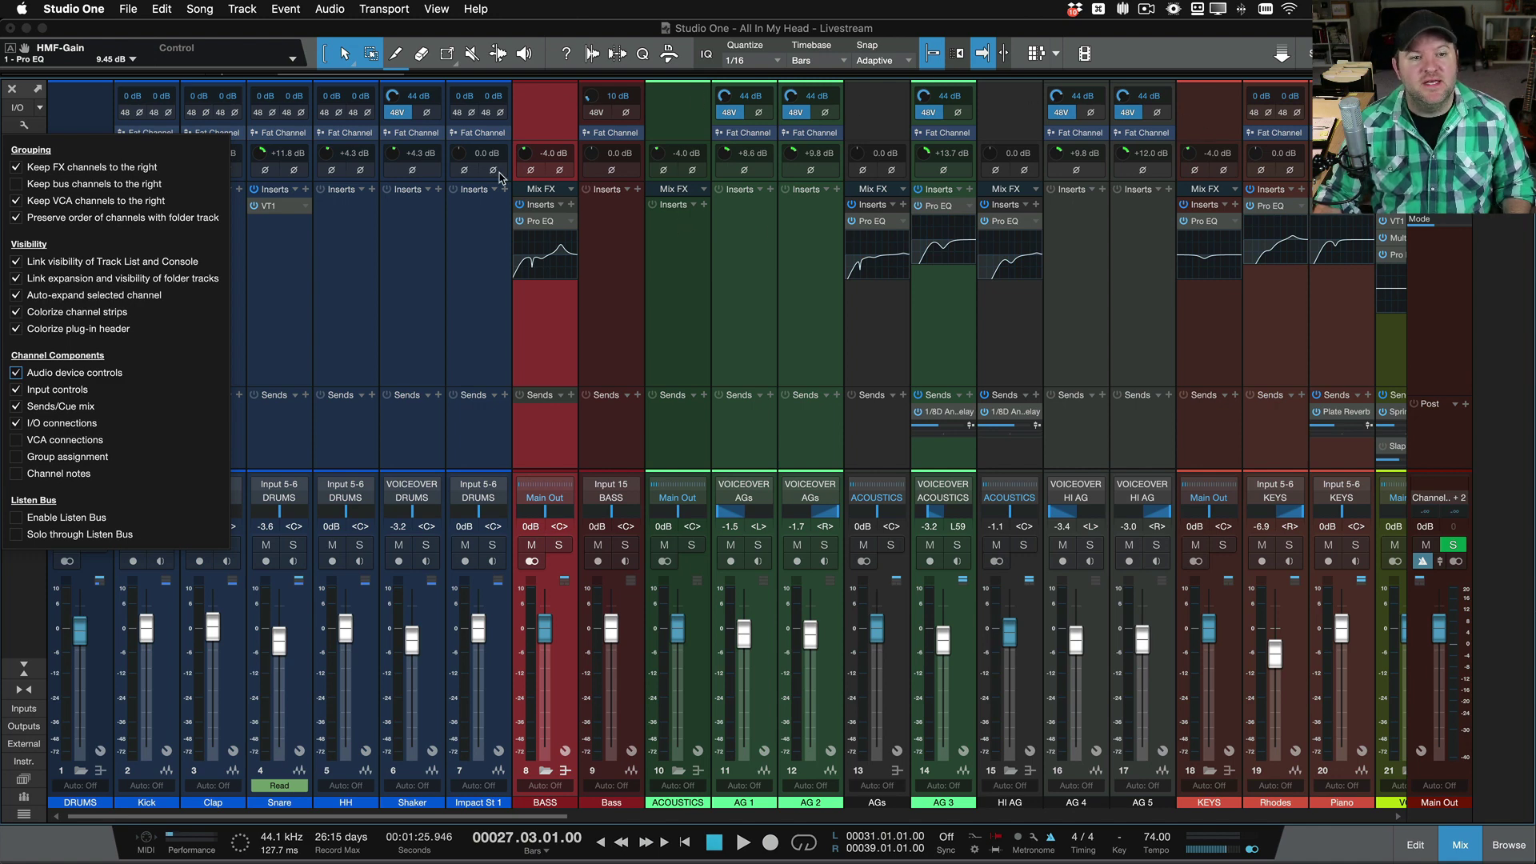
pyautogui.click(67, 380)
pyautogui.click(61, 390)
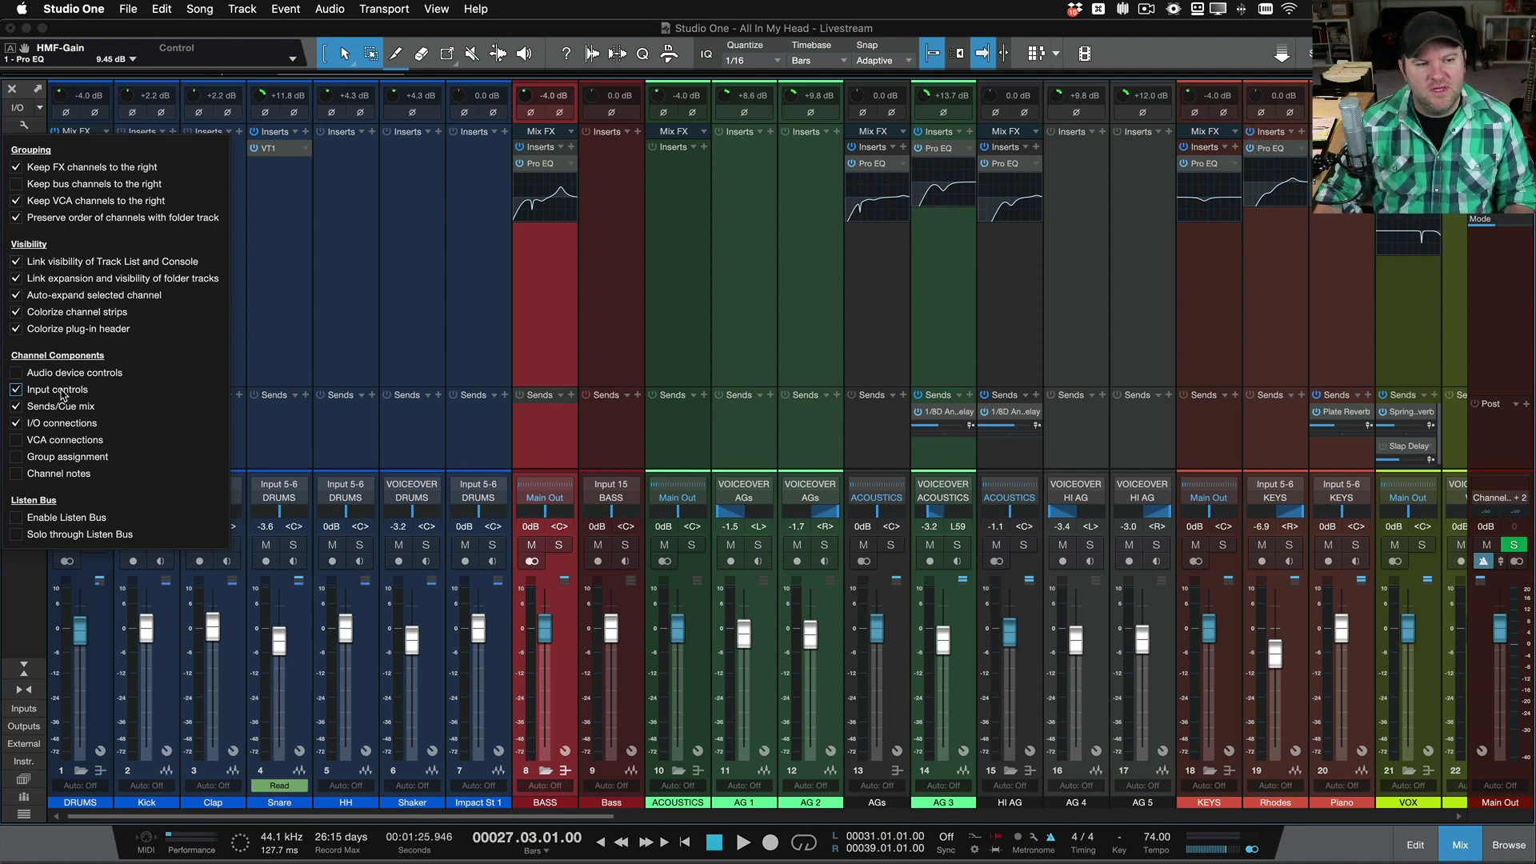
pyautogui.click(63, 390)
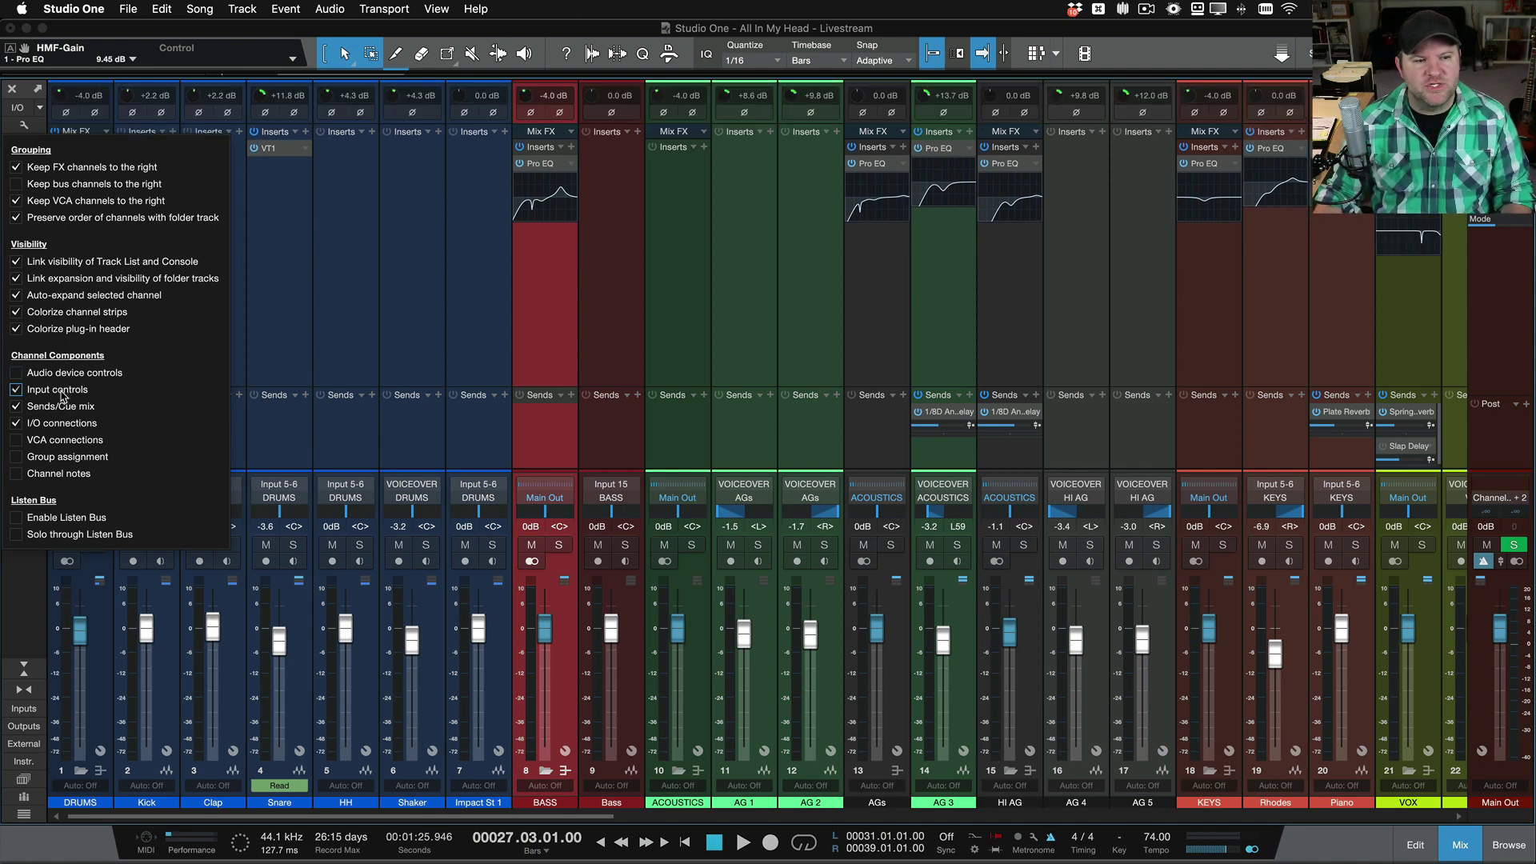
pyautogui.click(62, 390)
pyautogui.click(61, 391)
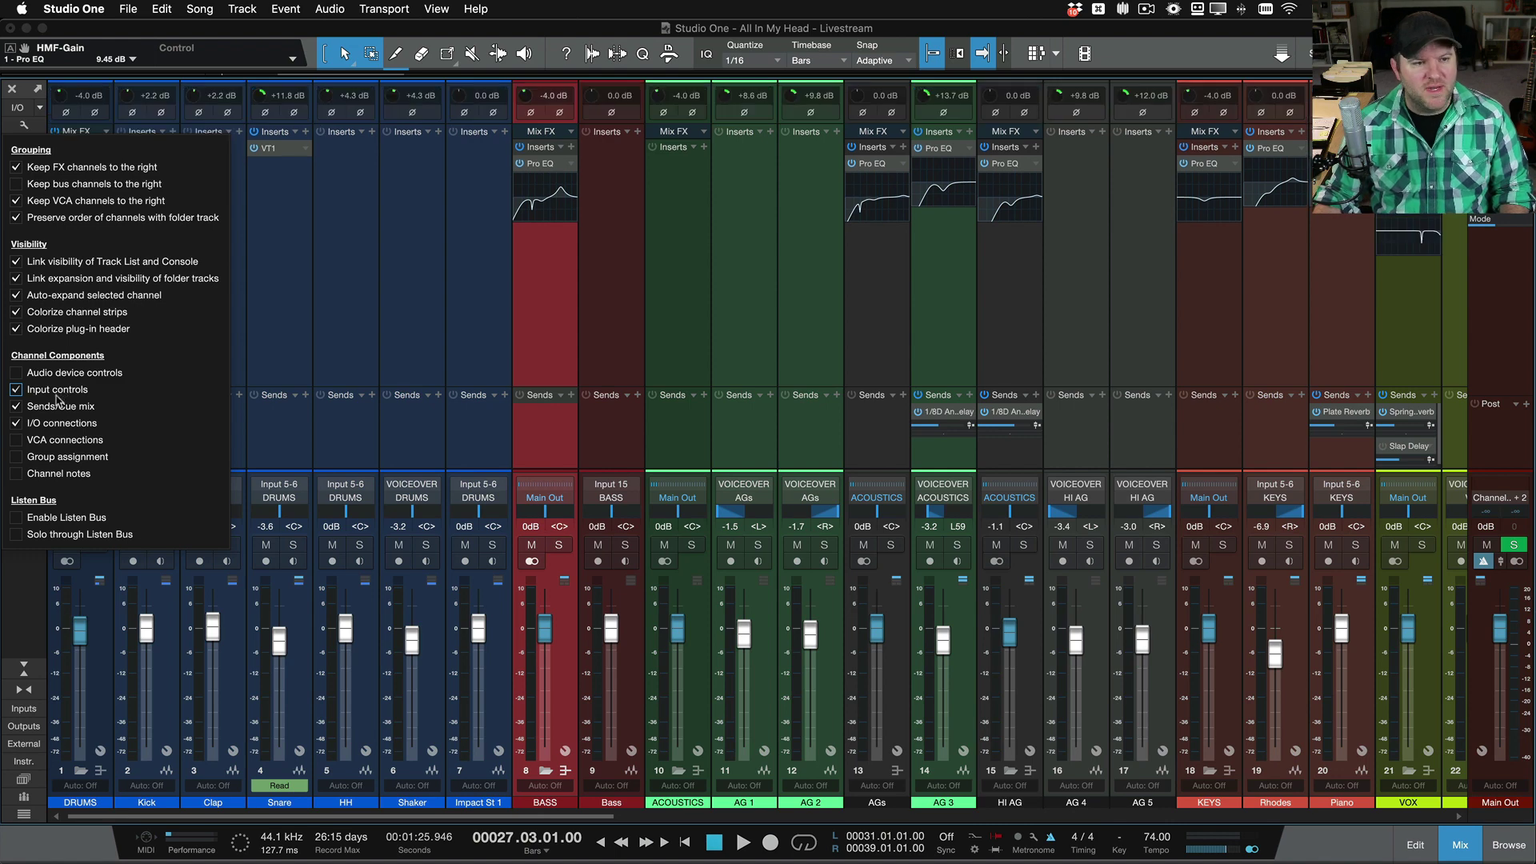
pyautogui.click(389, 368)
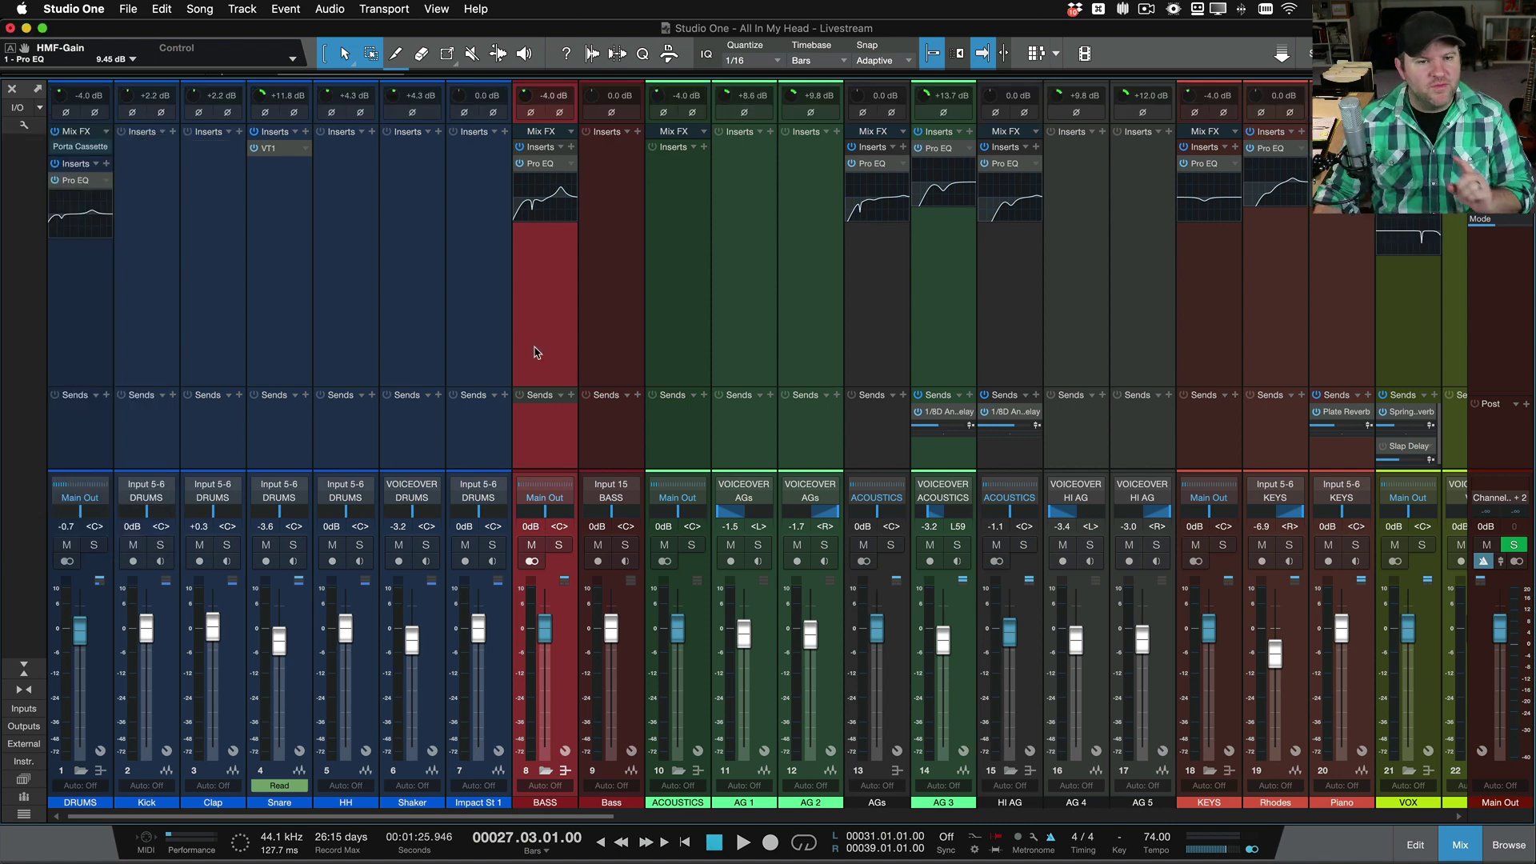
# Step: Uncheck Visibility > Colorize channel strips so the mixer strips turn dark grey
pyautogui.click(493, 334)
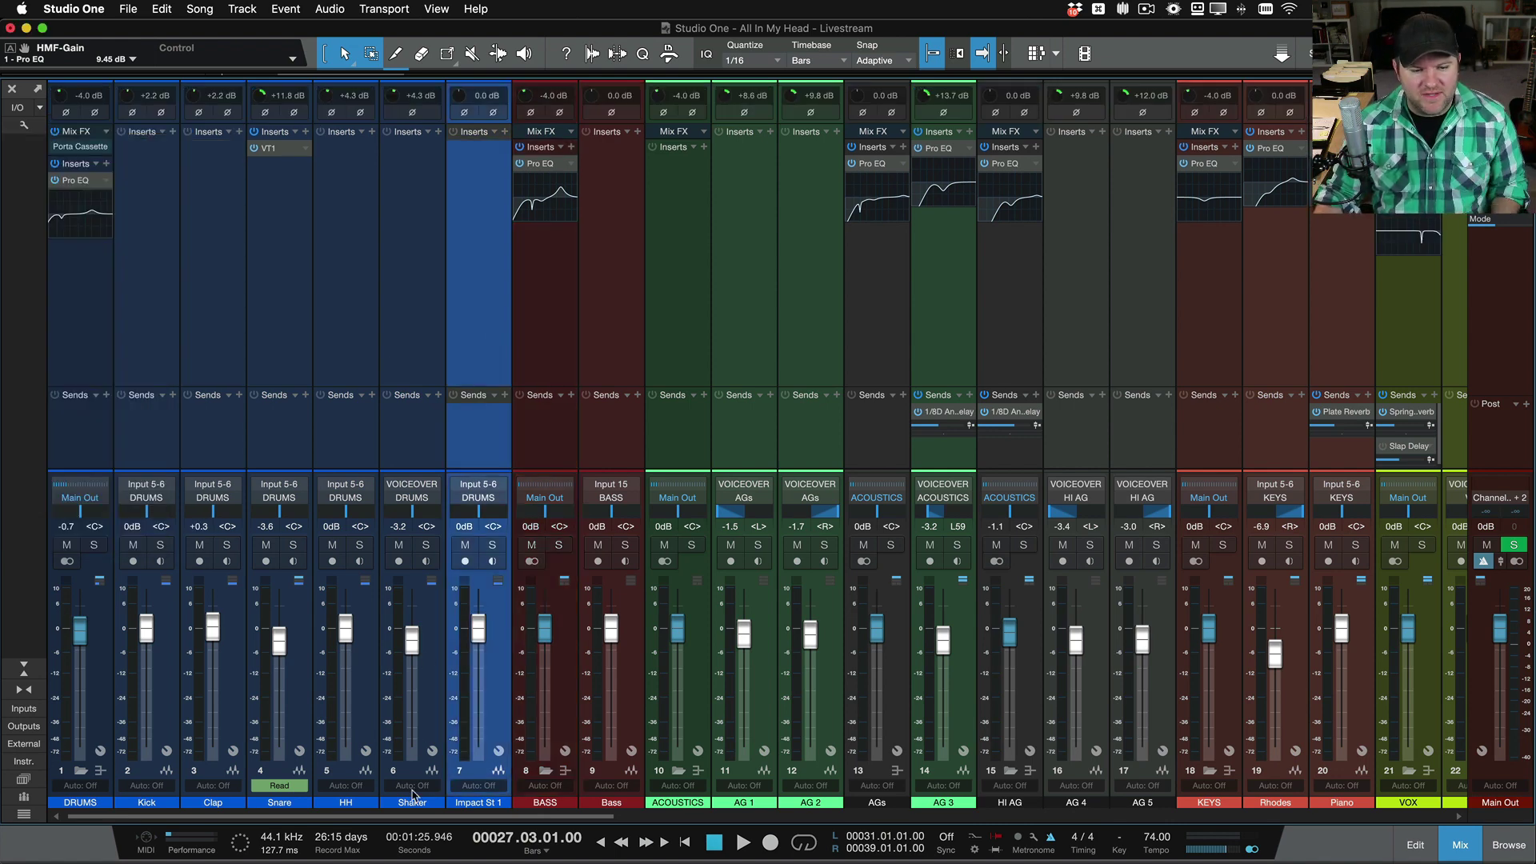
pyautogui.click(100, 343)
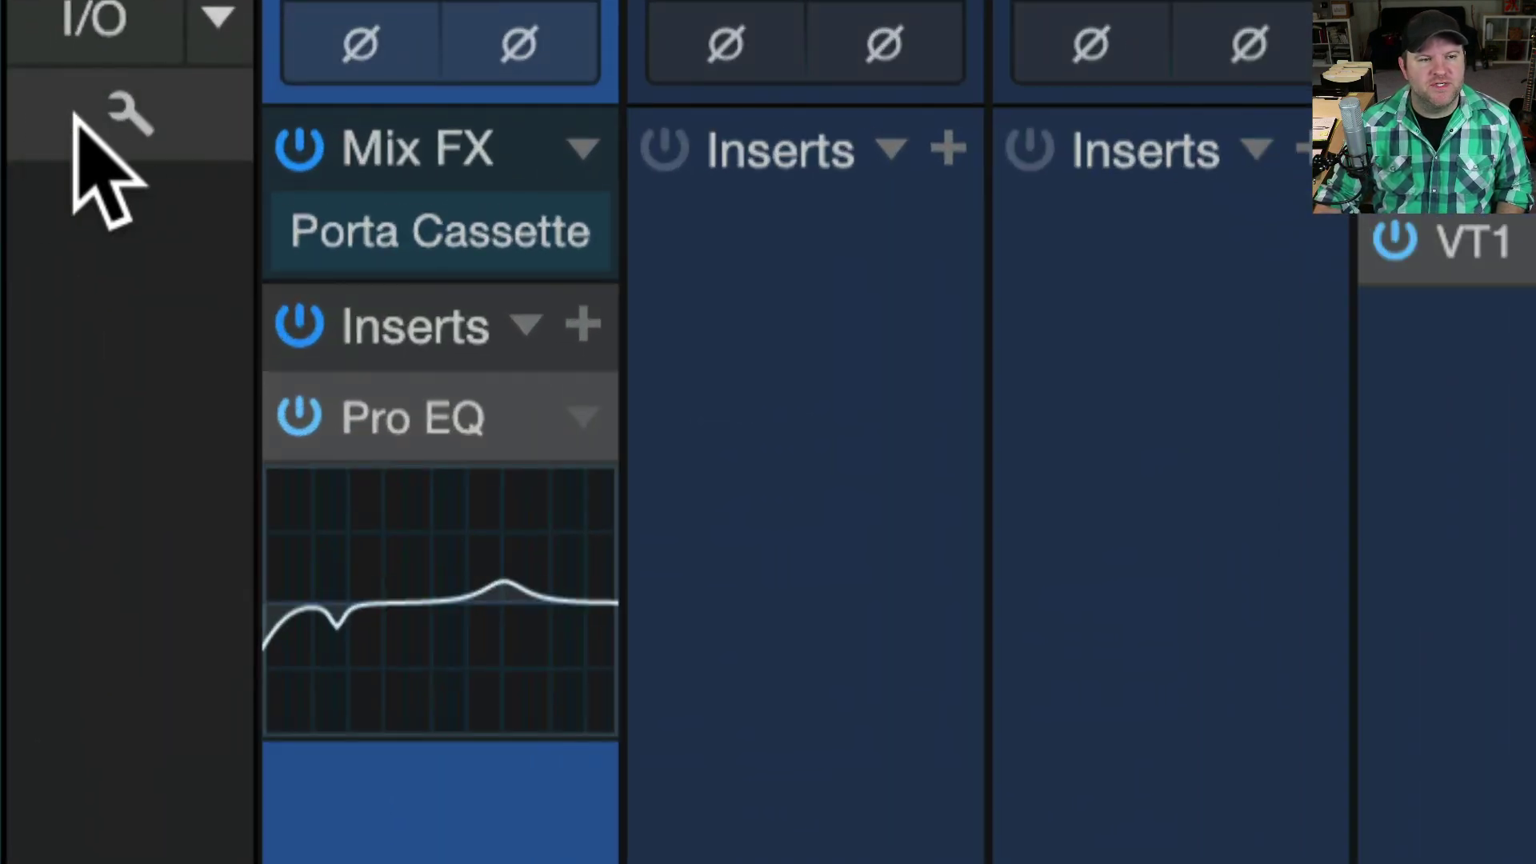
pyautogui.click(23, 124)
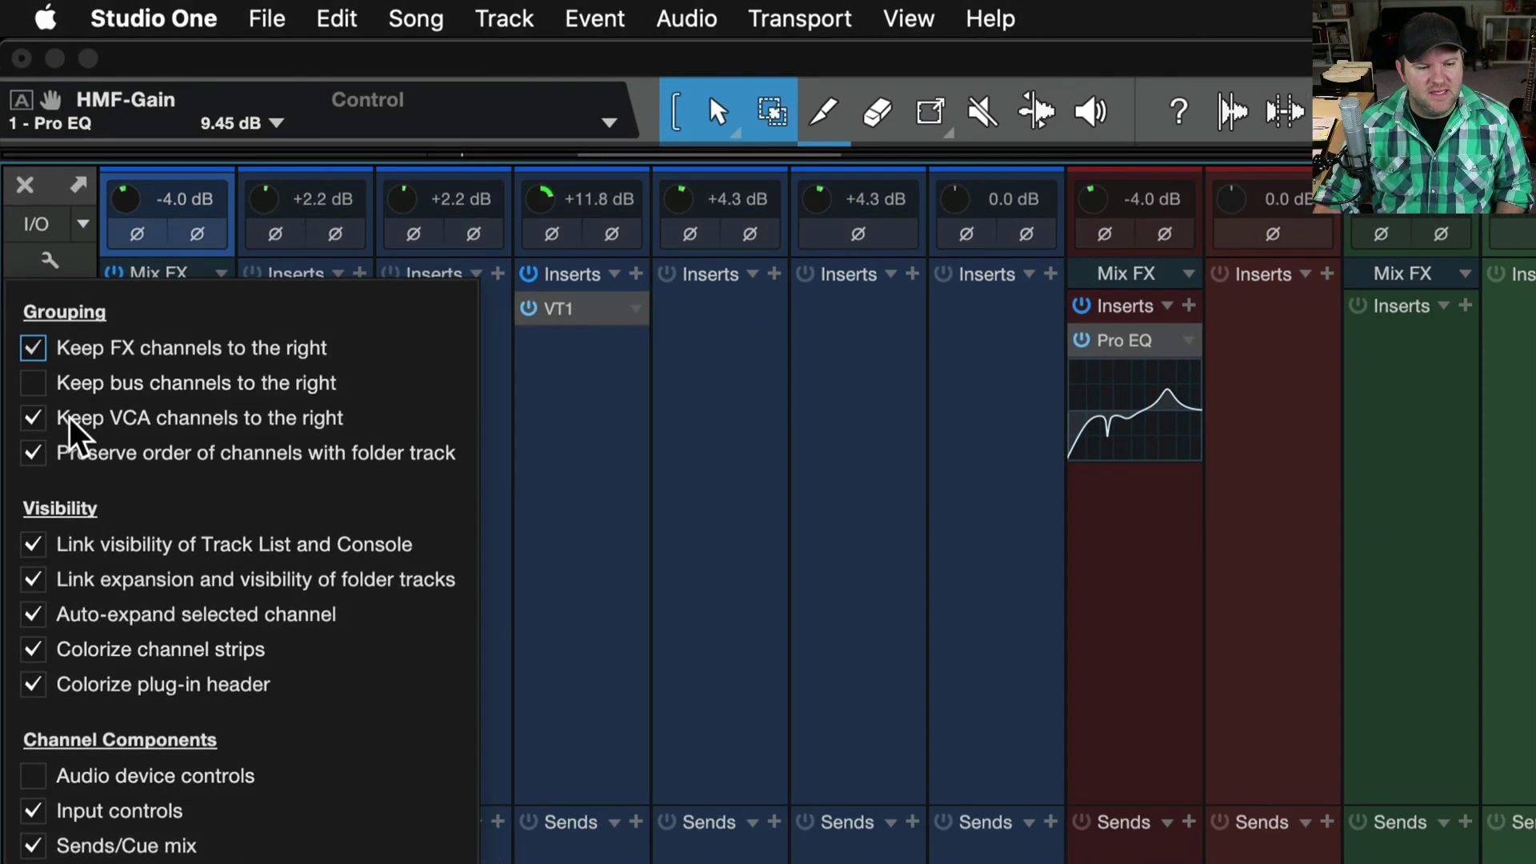
pyautogui.click(26, 651)
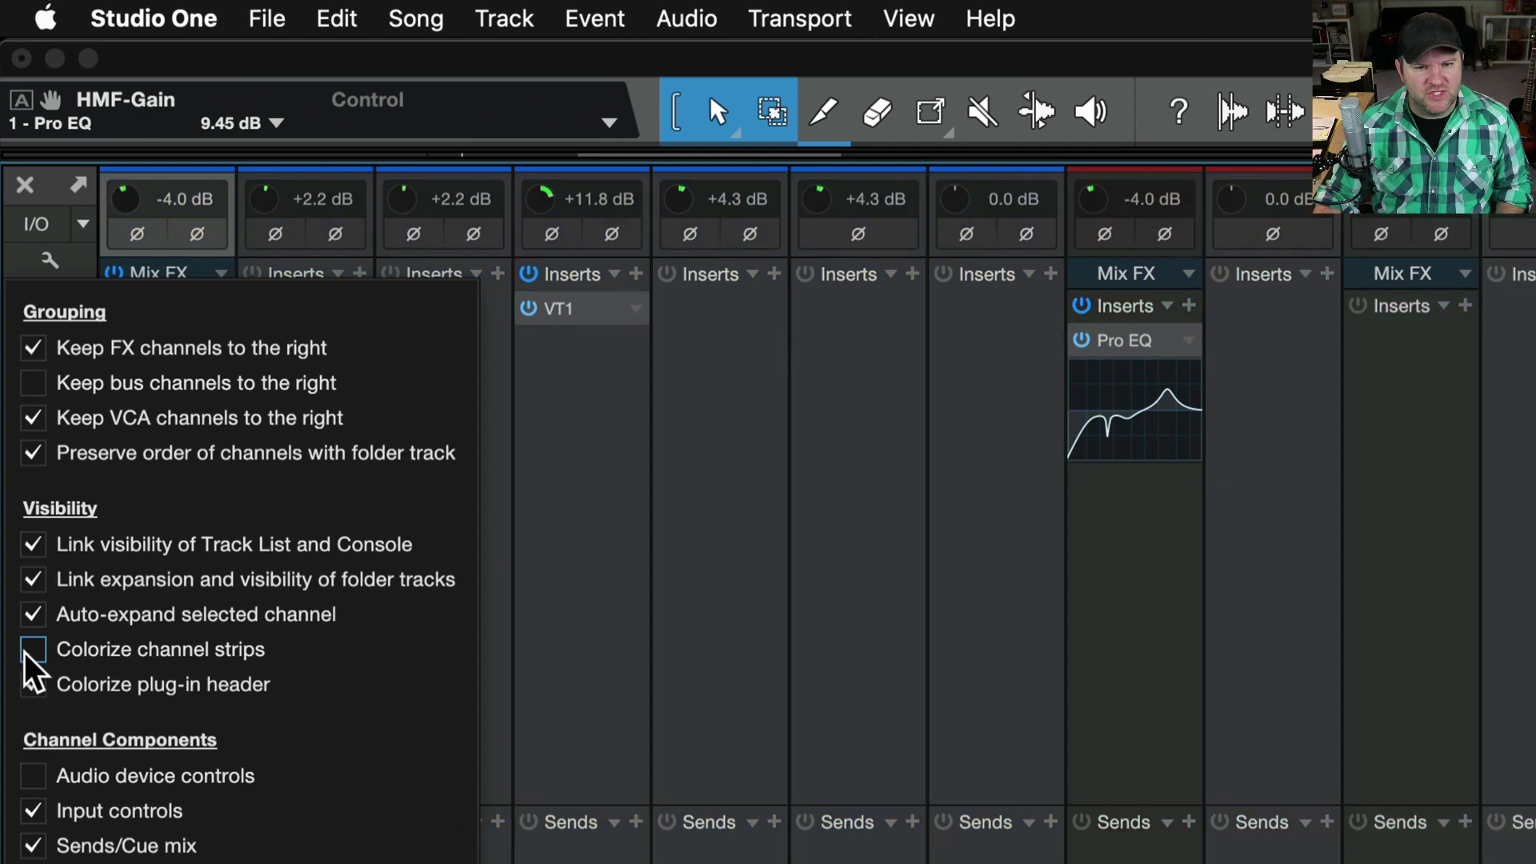
pyautogui.click(728, 538)
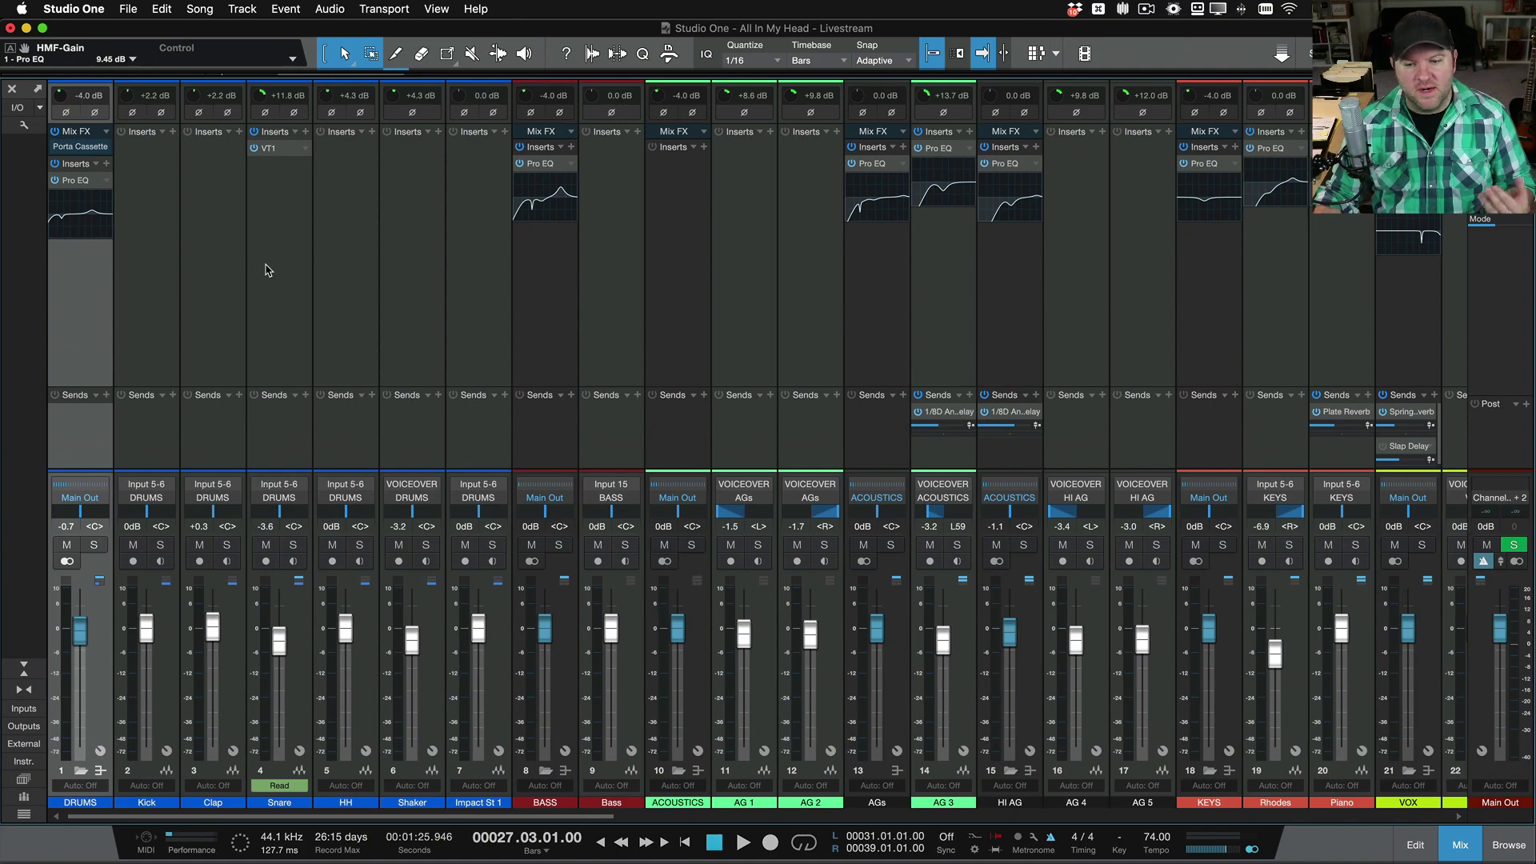
# Step: Re-enable Colorize channel strips in the console display options
pyautogui.hscroll(5, 348, 296)
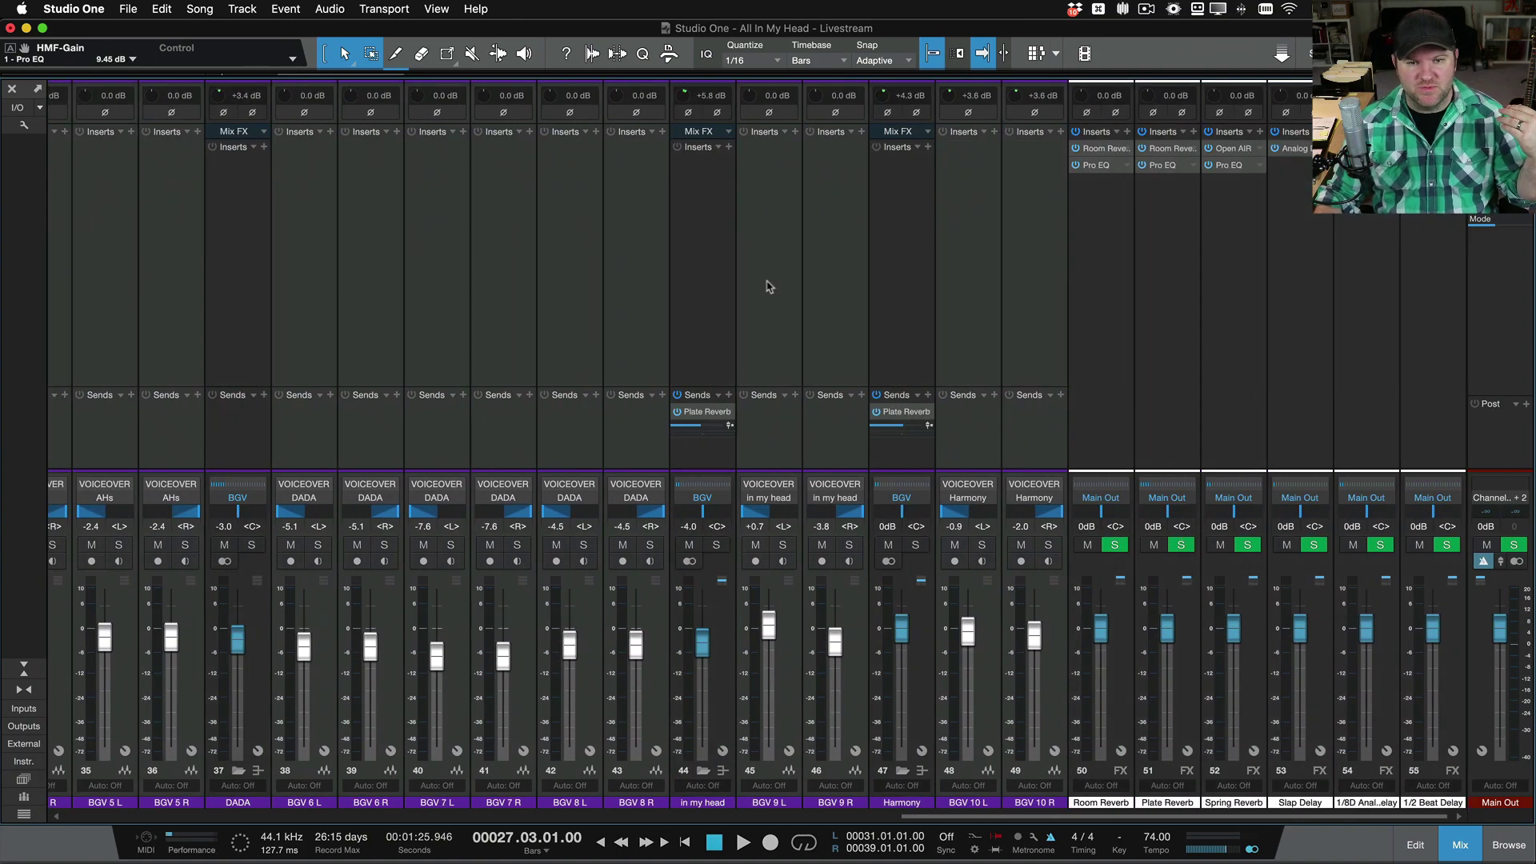
pyautogui.hscroll(-5, 768, 285)
pyautogui.hscroll(3, 940, 286)
pyautogui.hscroll(-3, 940, 286)
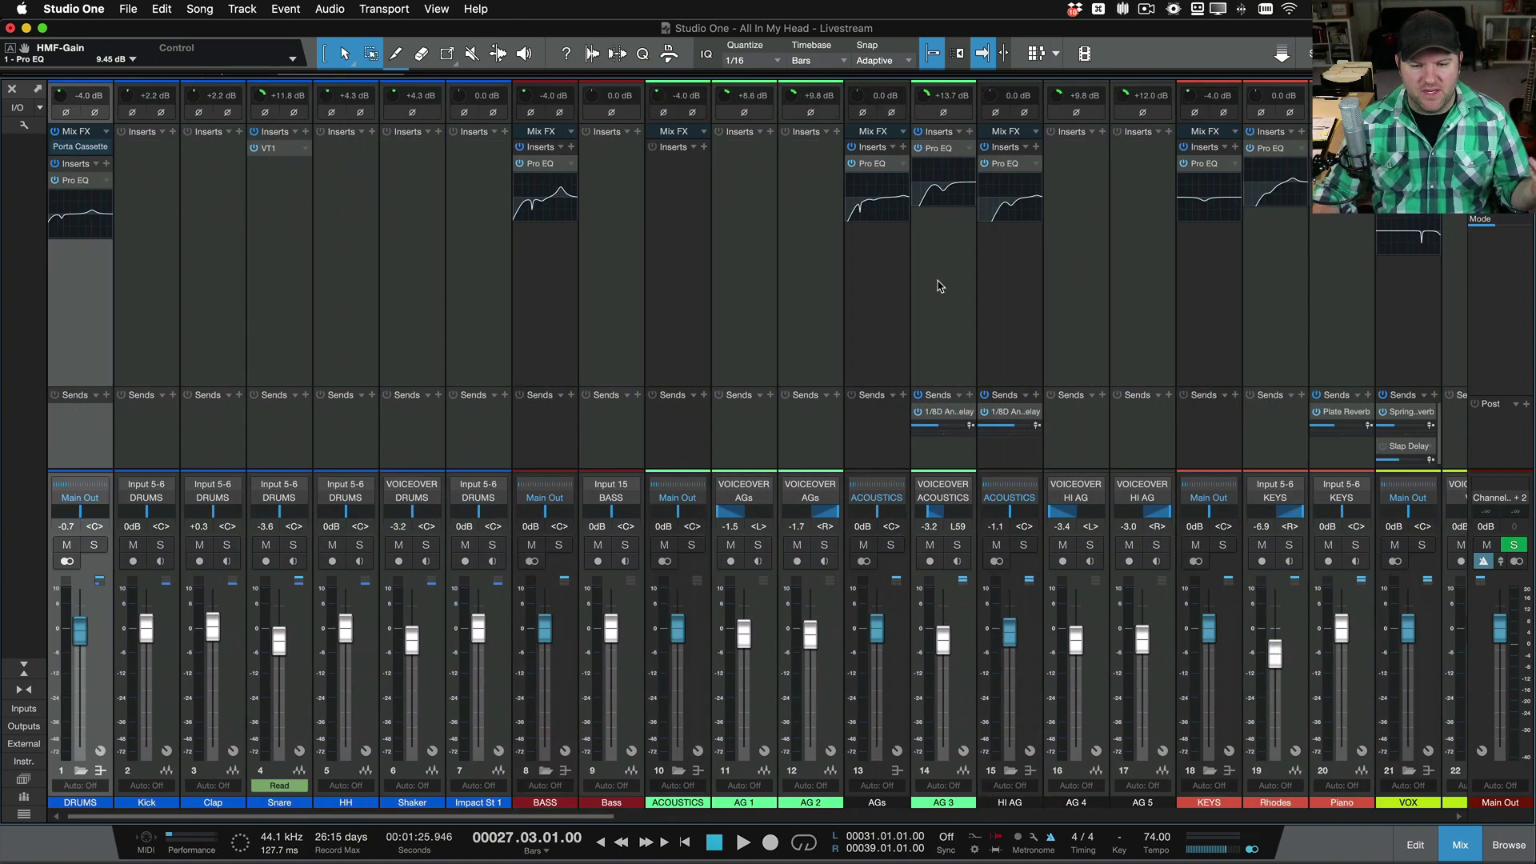
pyautogui.hscroll(3, 940, 285)
pyautogui.hscroll(-3, 940, 285)
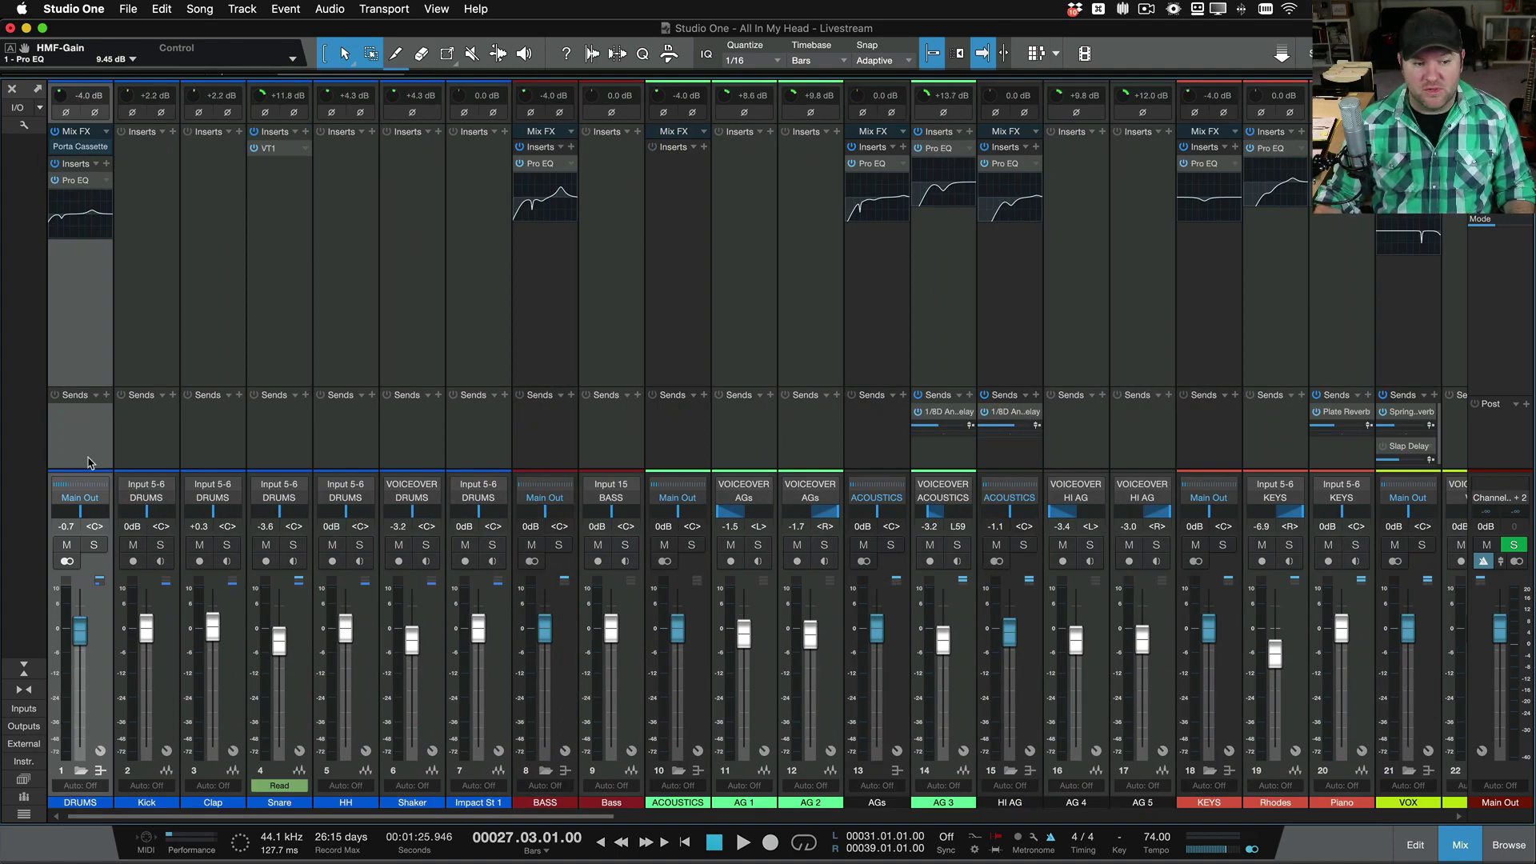
pyautogui.hscroll(10, 116, 423)
pyautogui.hscroll(-2, 618, 345)
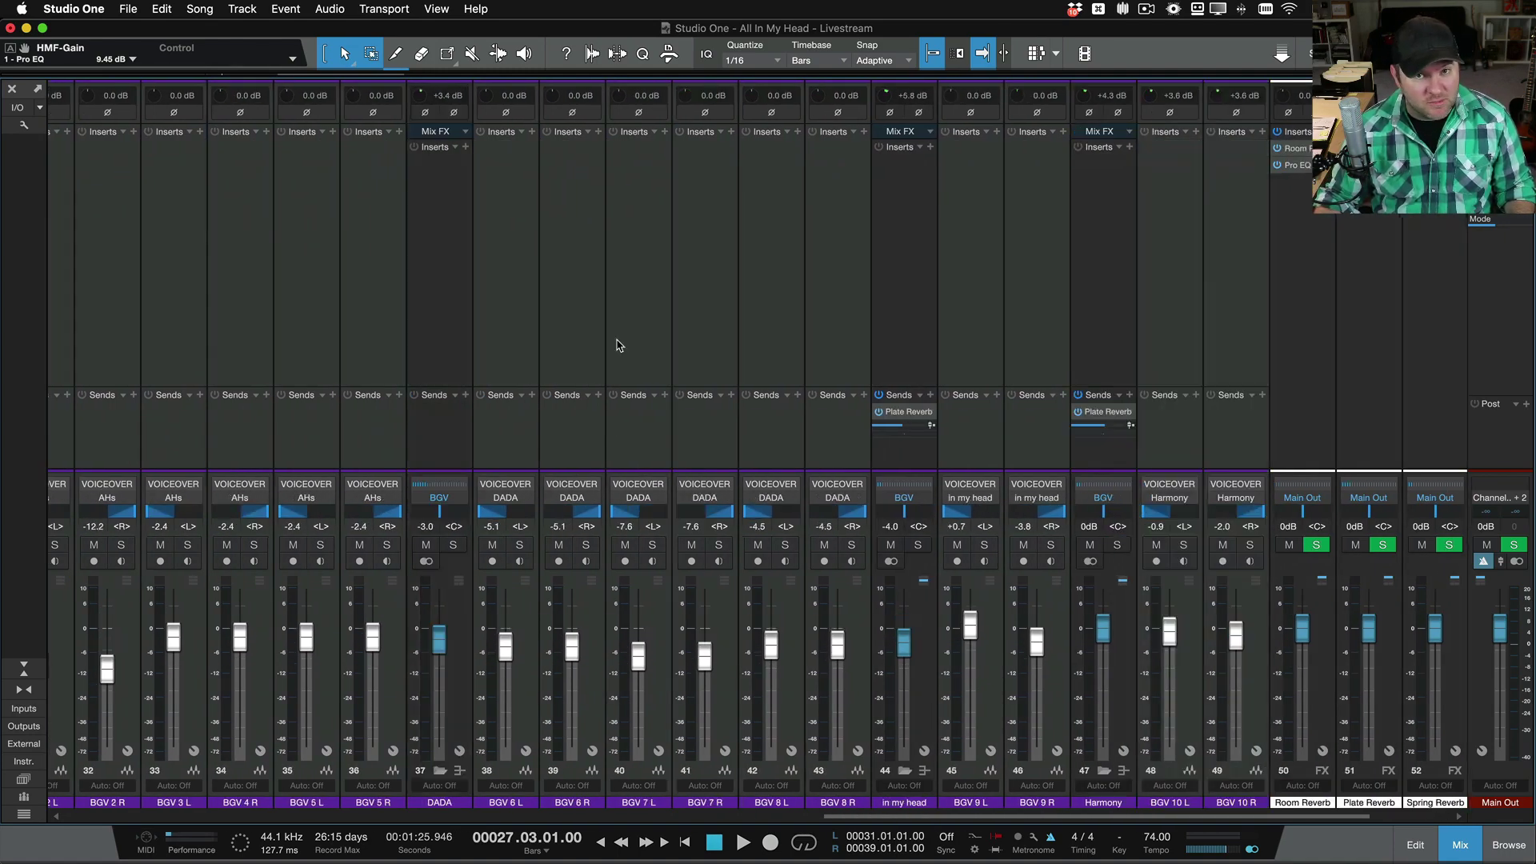
pyautogui.hscroll(-5, 619, 346)
pyautogui.hscroll(6, 618, 342)
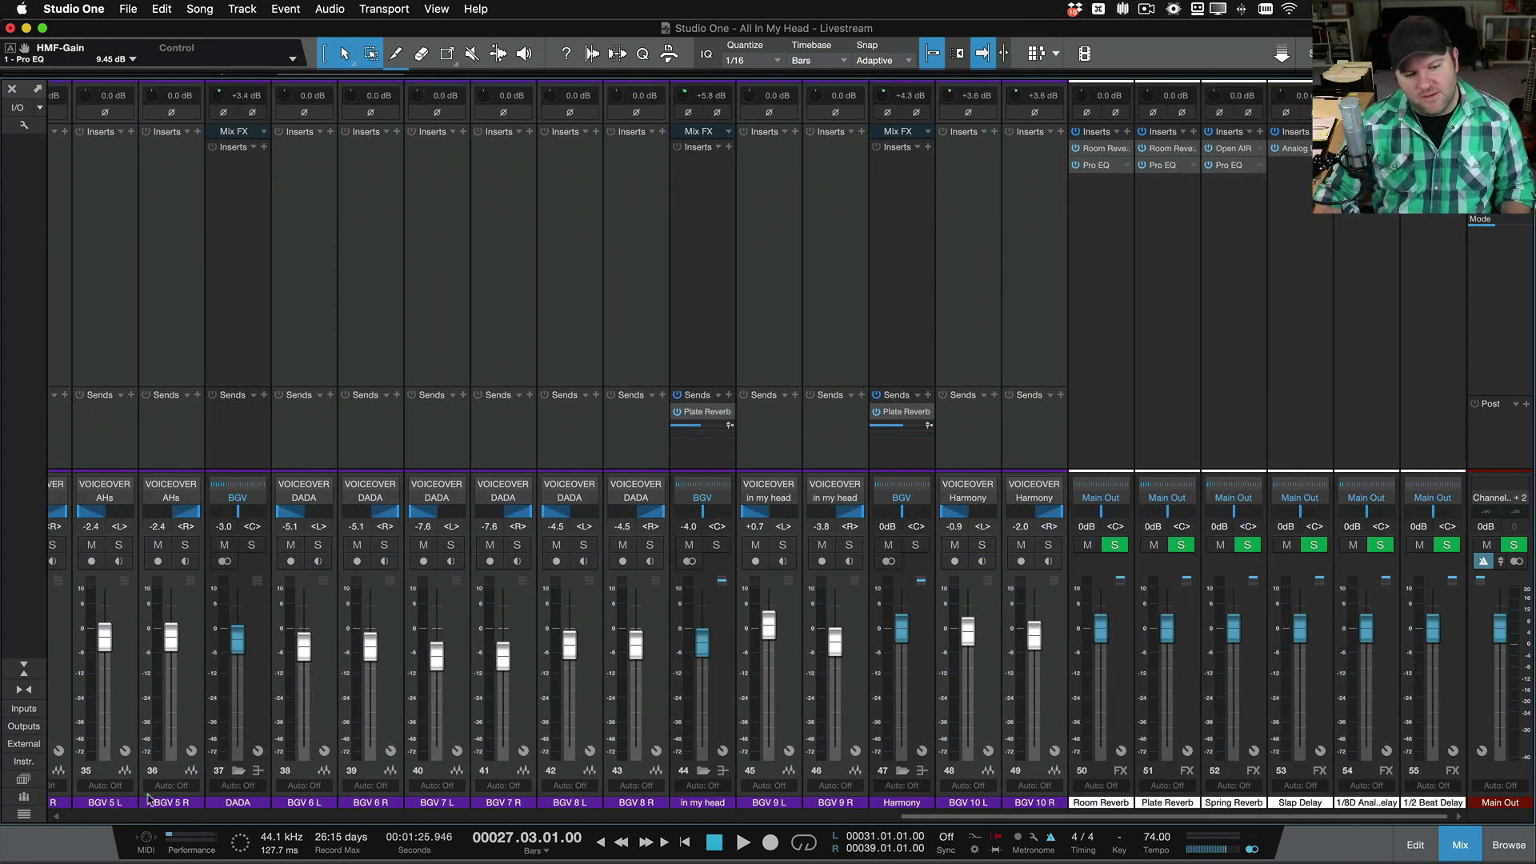
pyautogui.click(24, 126)
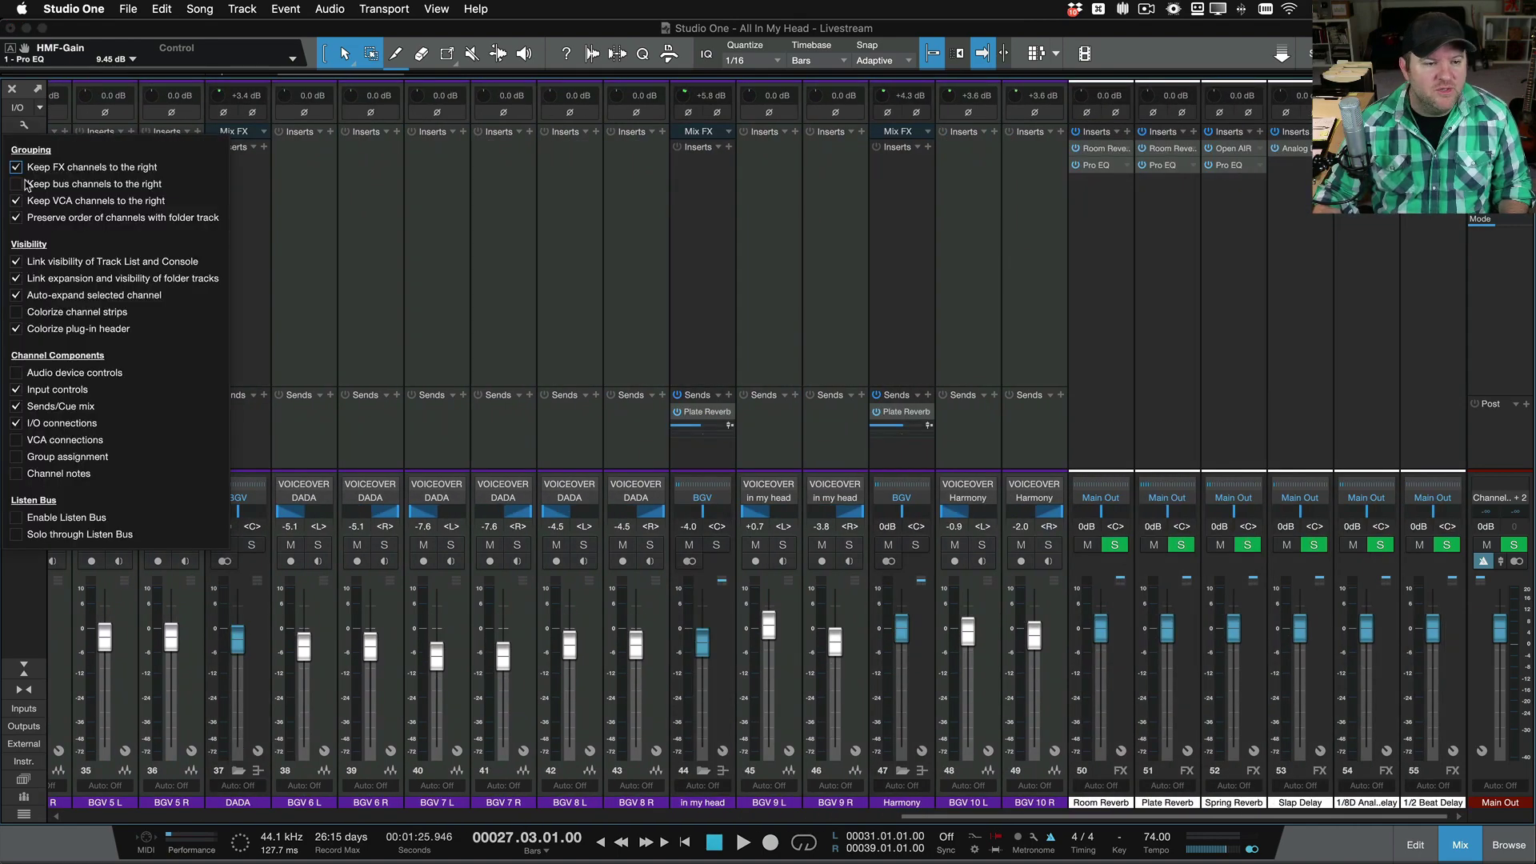
pyautogui.click(32, 312)
pyautogui.click(618, 324)
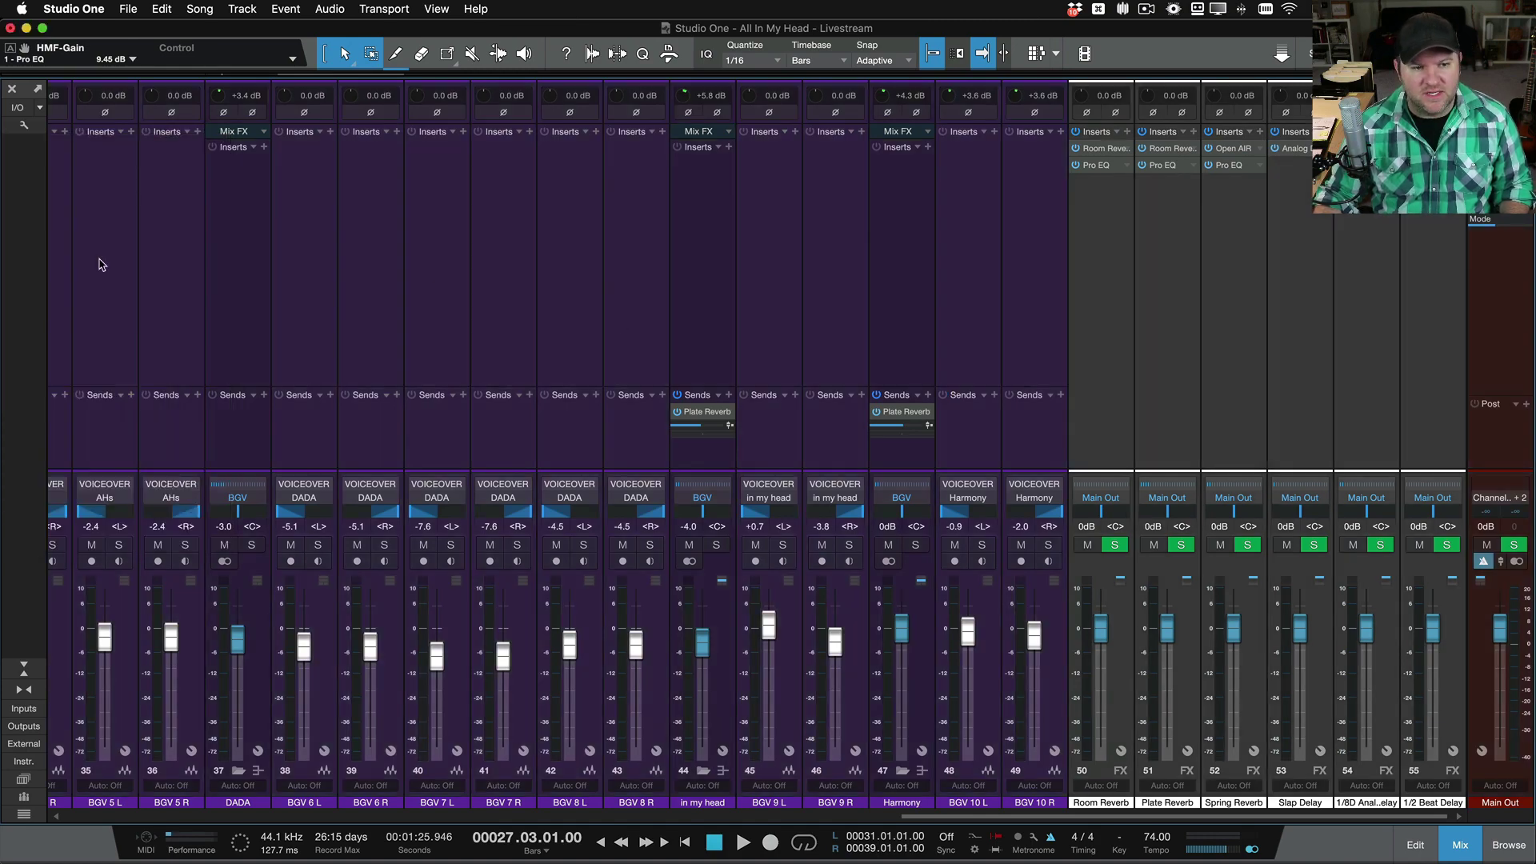
# Step: Scroll through the mixer and select VOX and KEYS to review the recoloured strips
pyautogui.hscroll(-10, 101, 264)
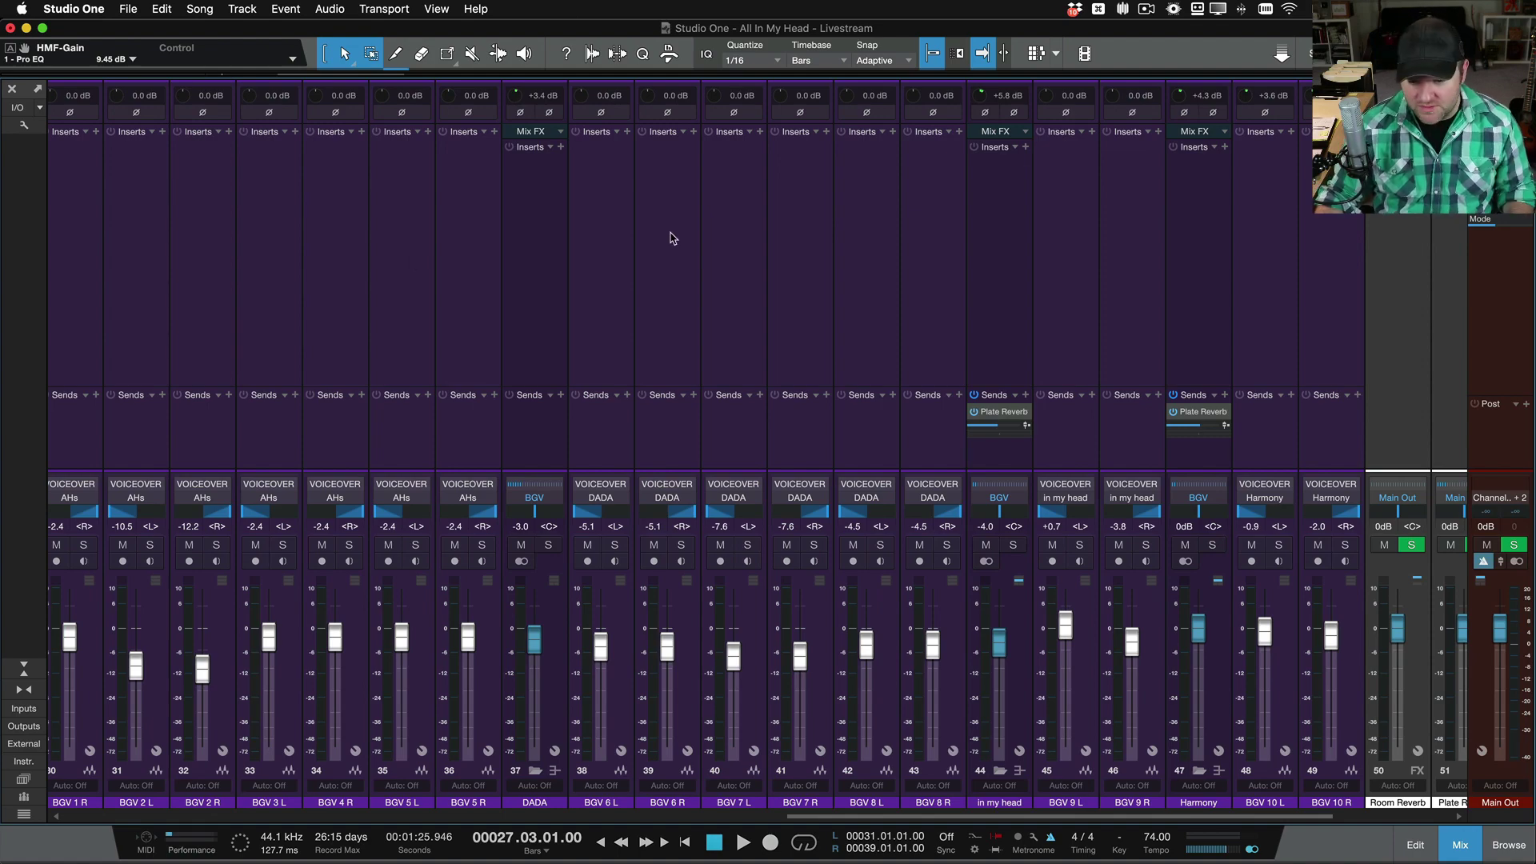
pyautogui.hscroll(-15, 670, 238)
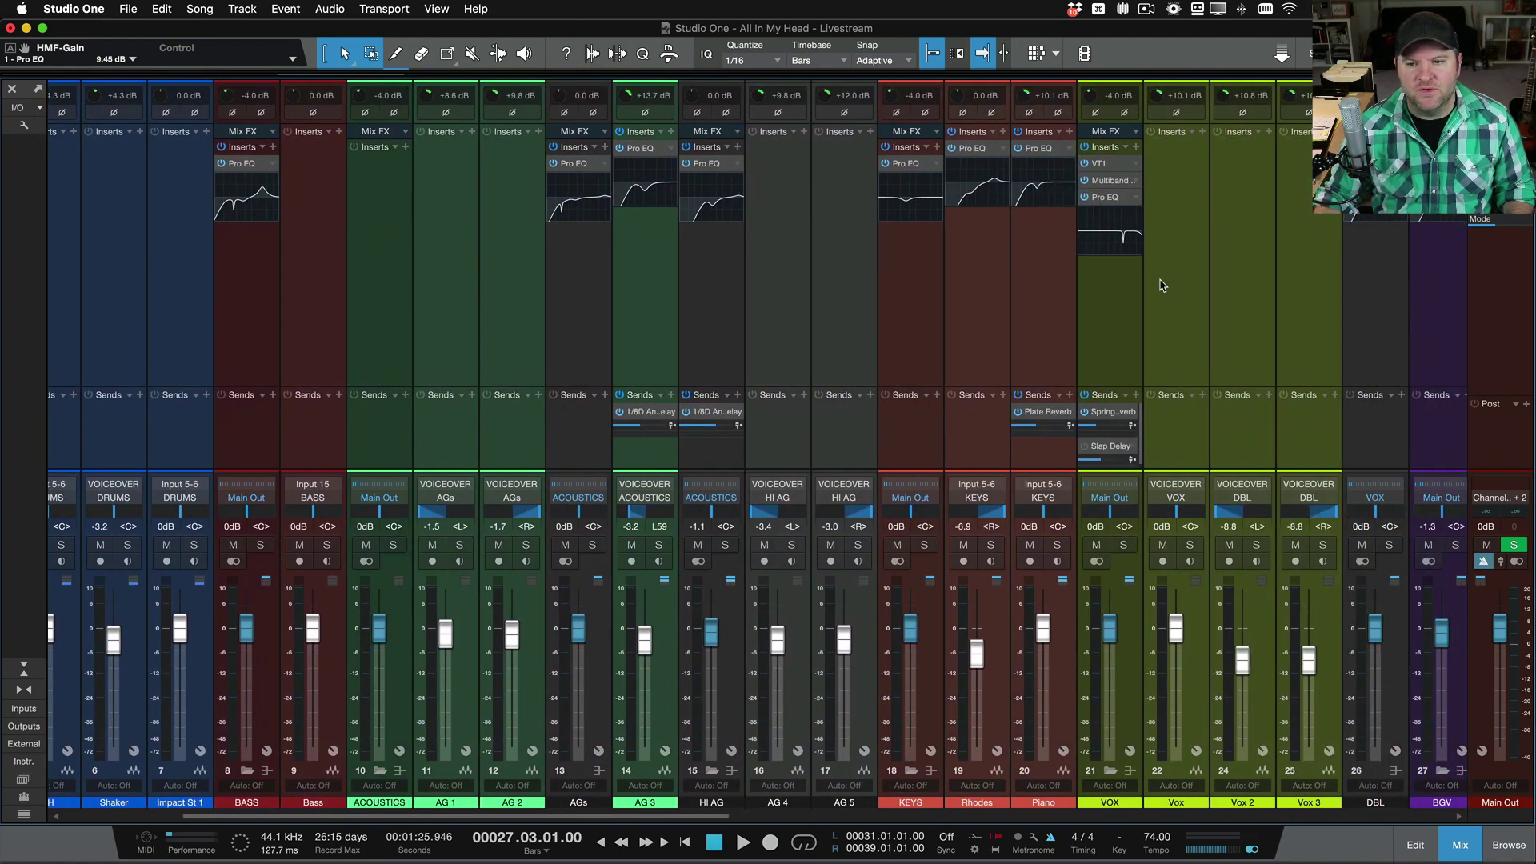
pyautogui.click(1126, 289)
pyautogui.click(941, 323)
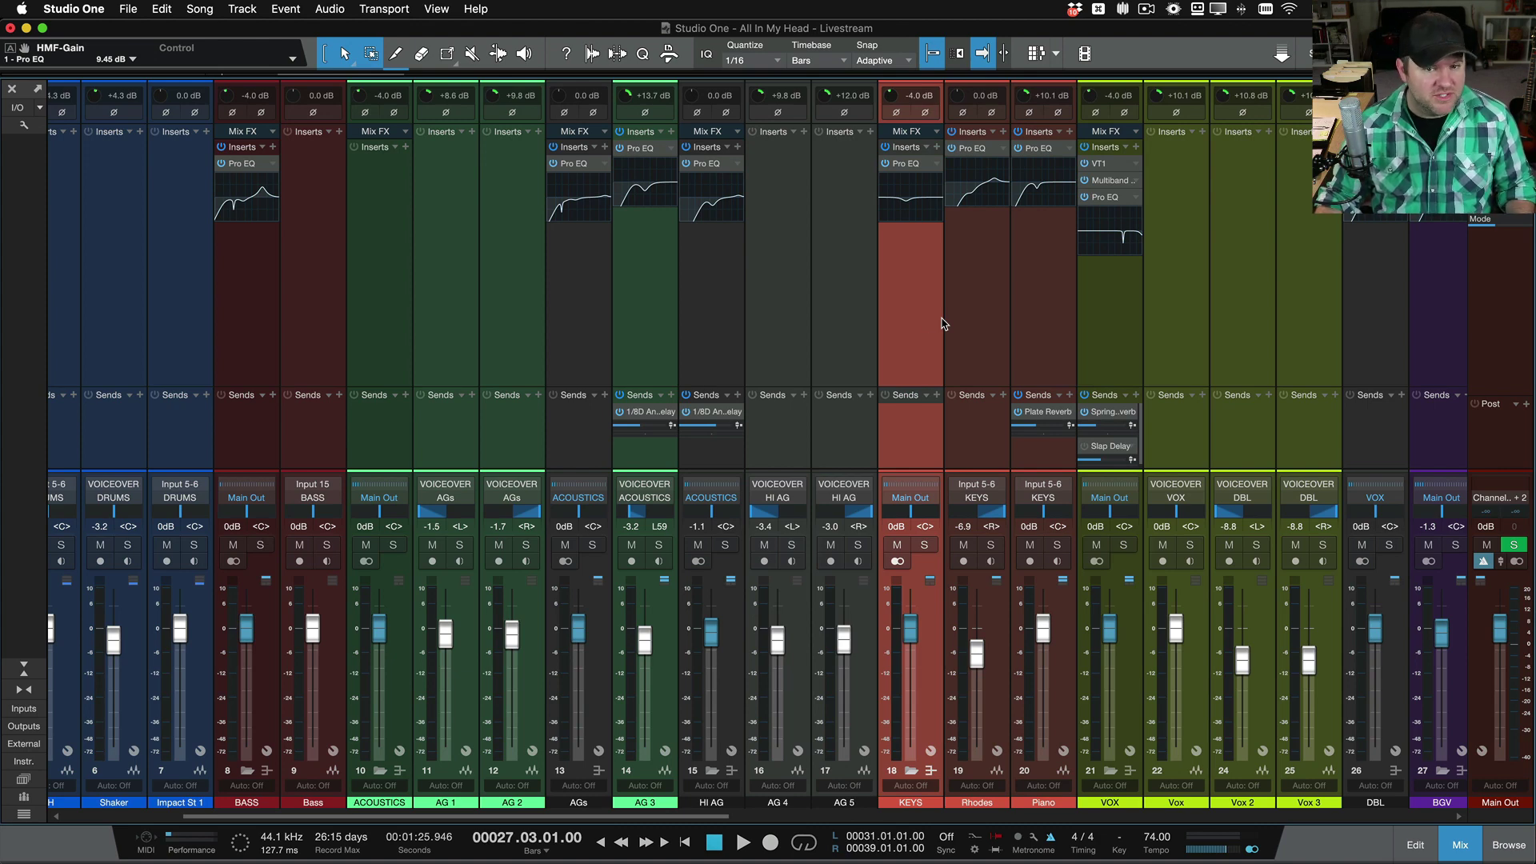
pyautogui.hscroll(-2, 762, 349)
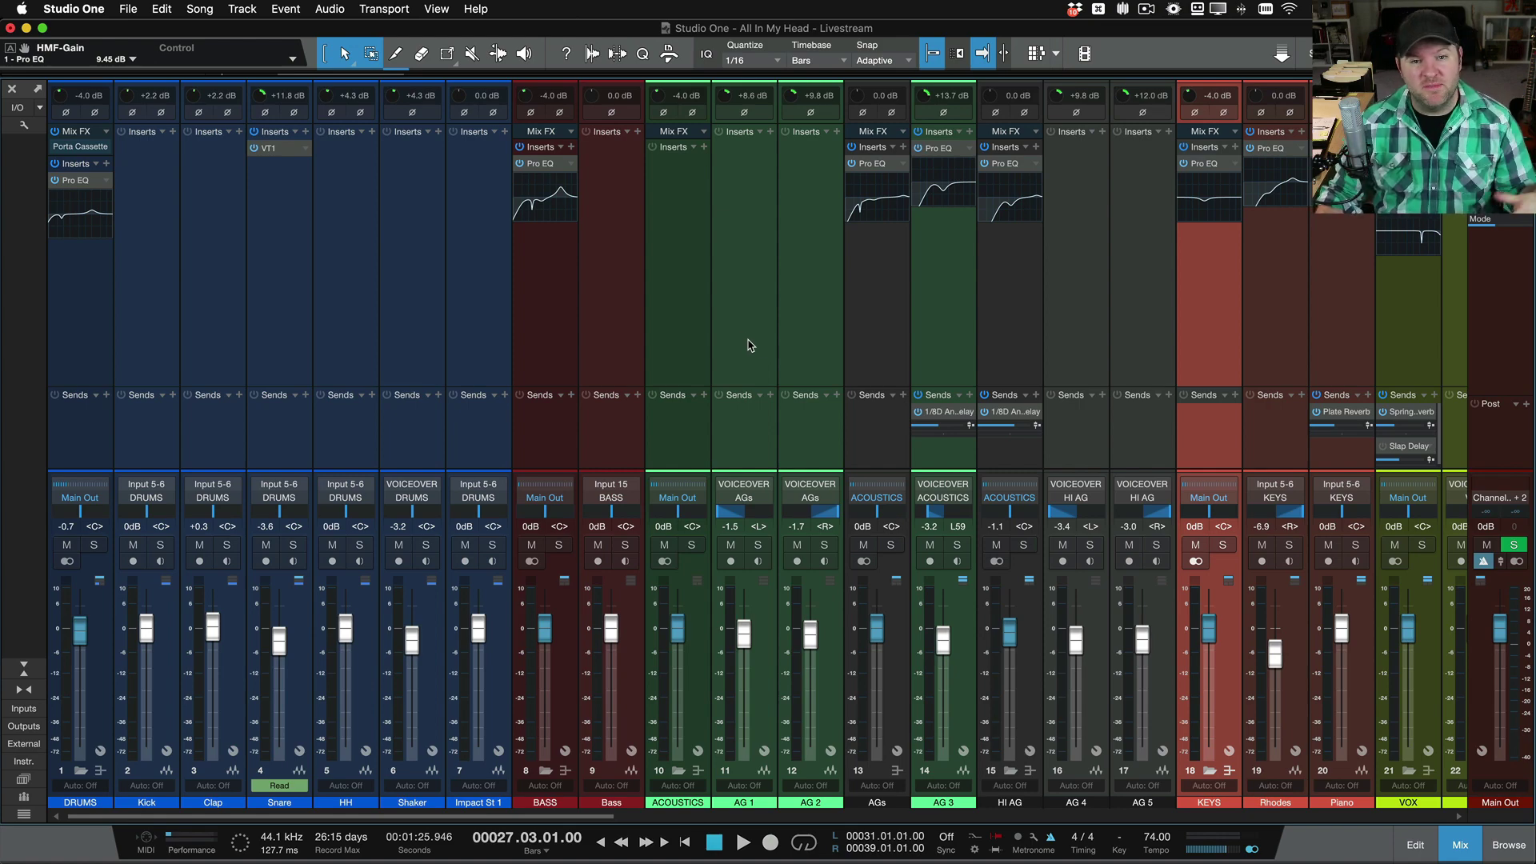
pyautogui.hscroll(10, 744, 342)
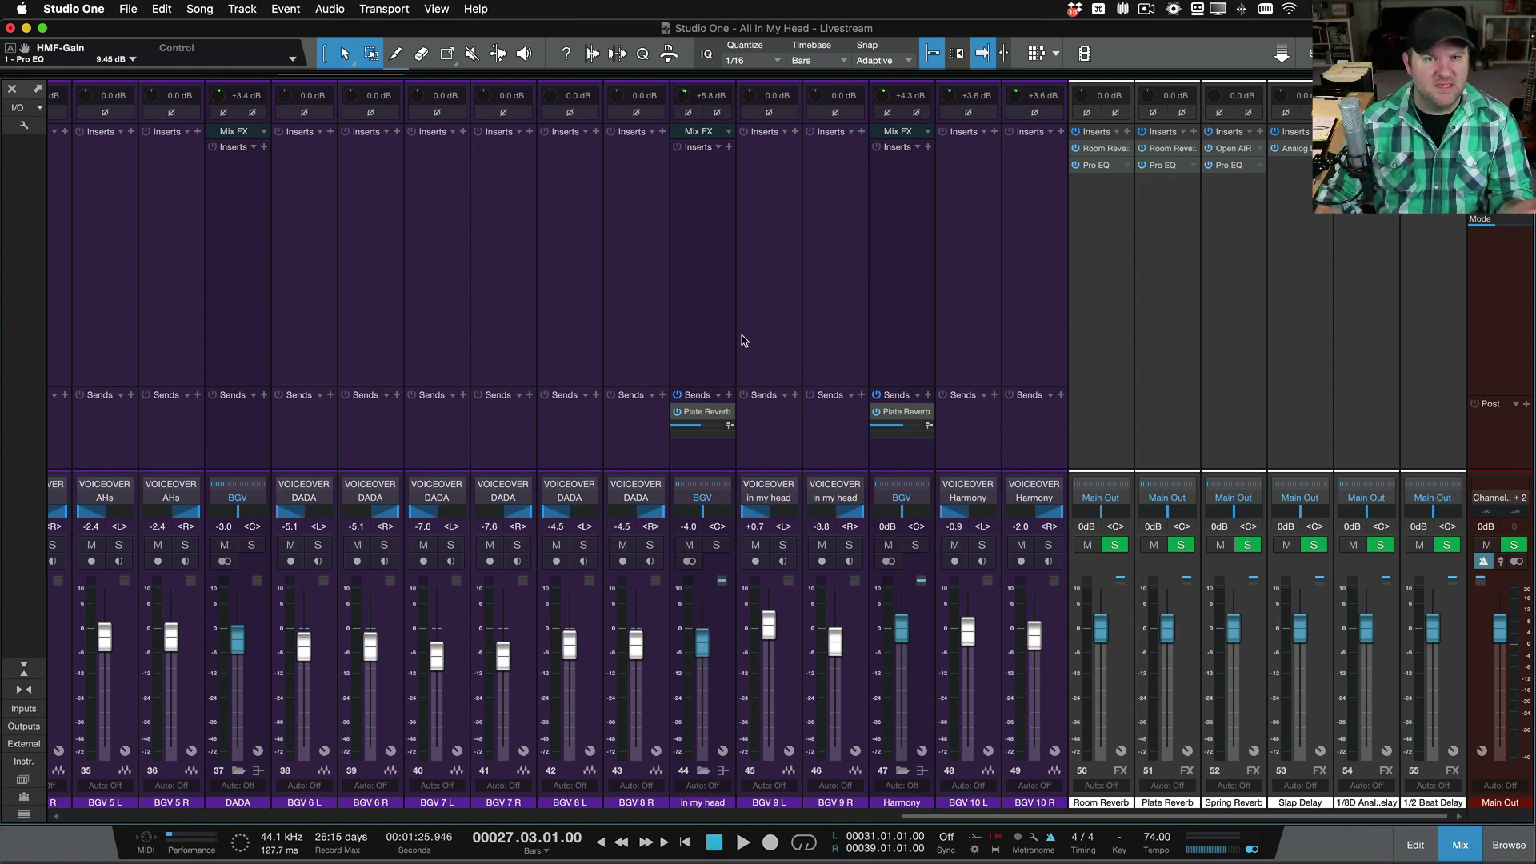
pyautogui.hscroll(-8, 744, 341)
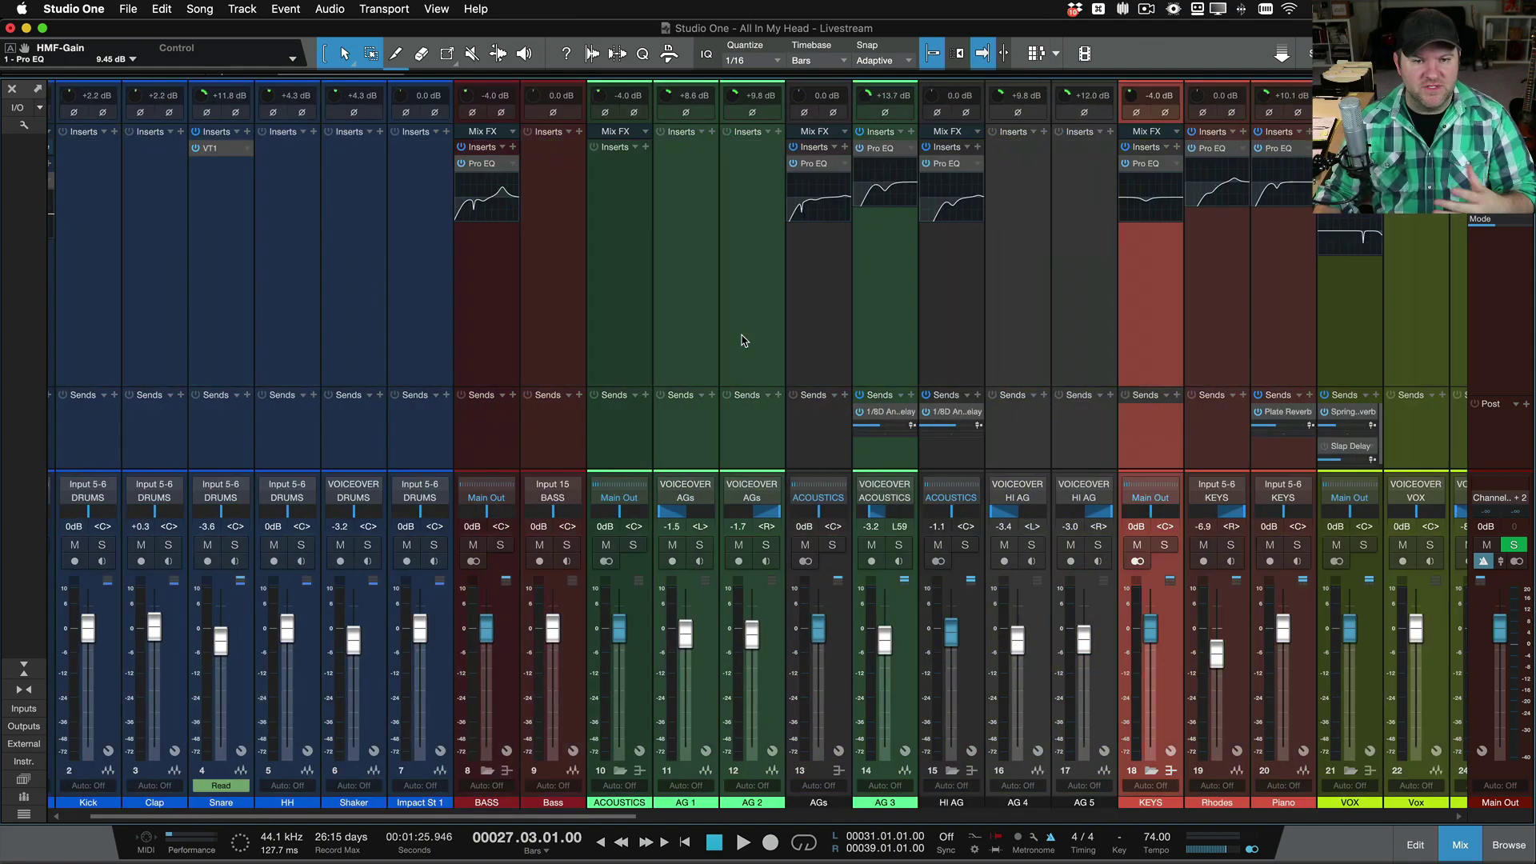
pyautogui.hscroll(8, 744, 342)
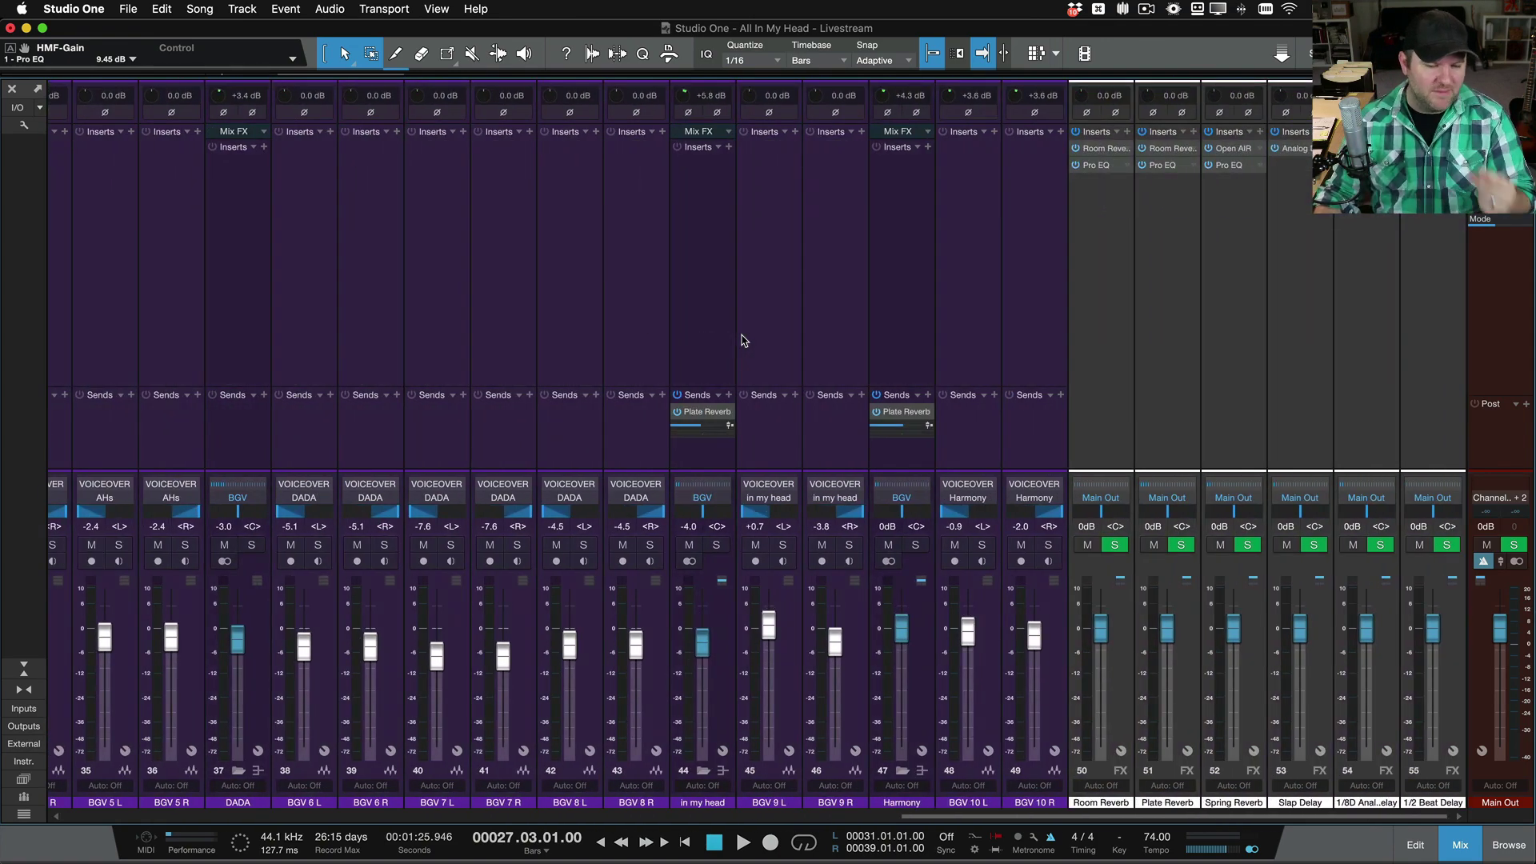
pyautogui.hscroll(-10, 744, 341)
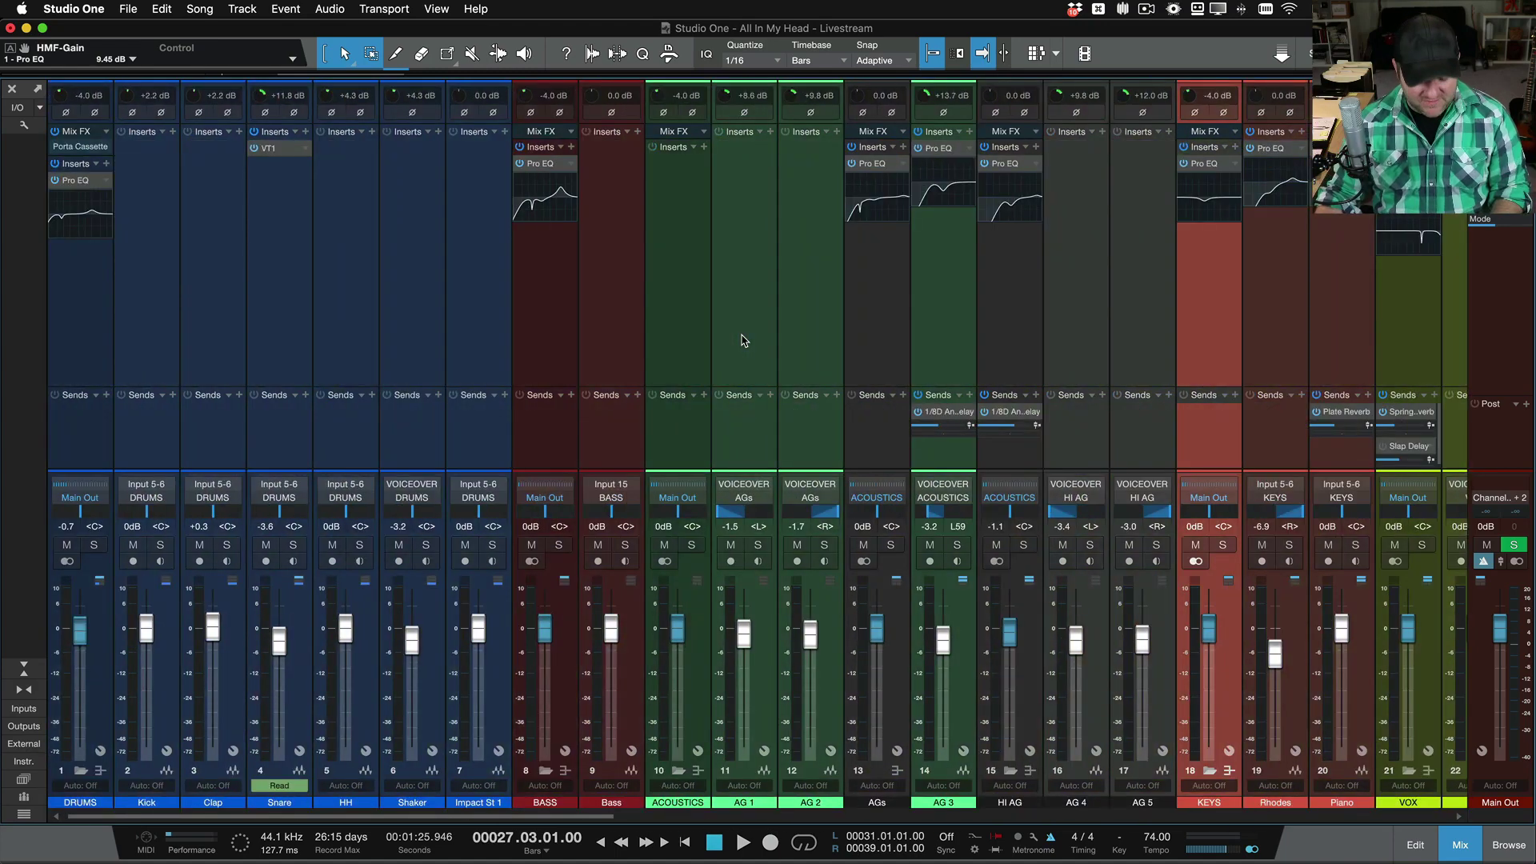
pyautogui.press('F3')
pyautogui.scroll(1, 489, 263)
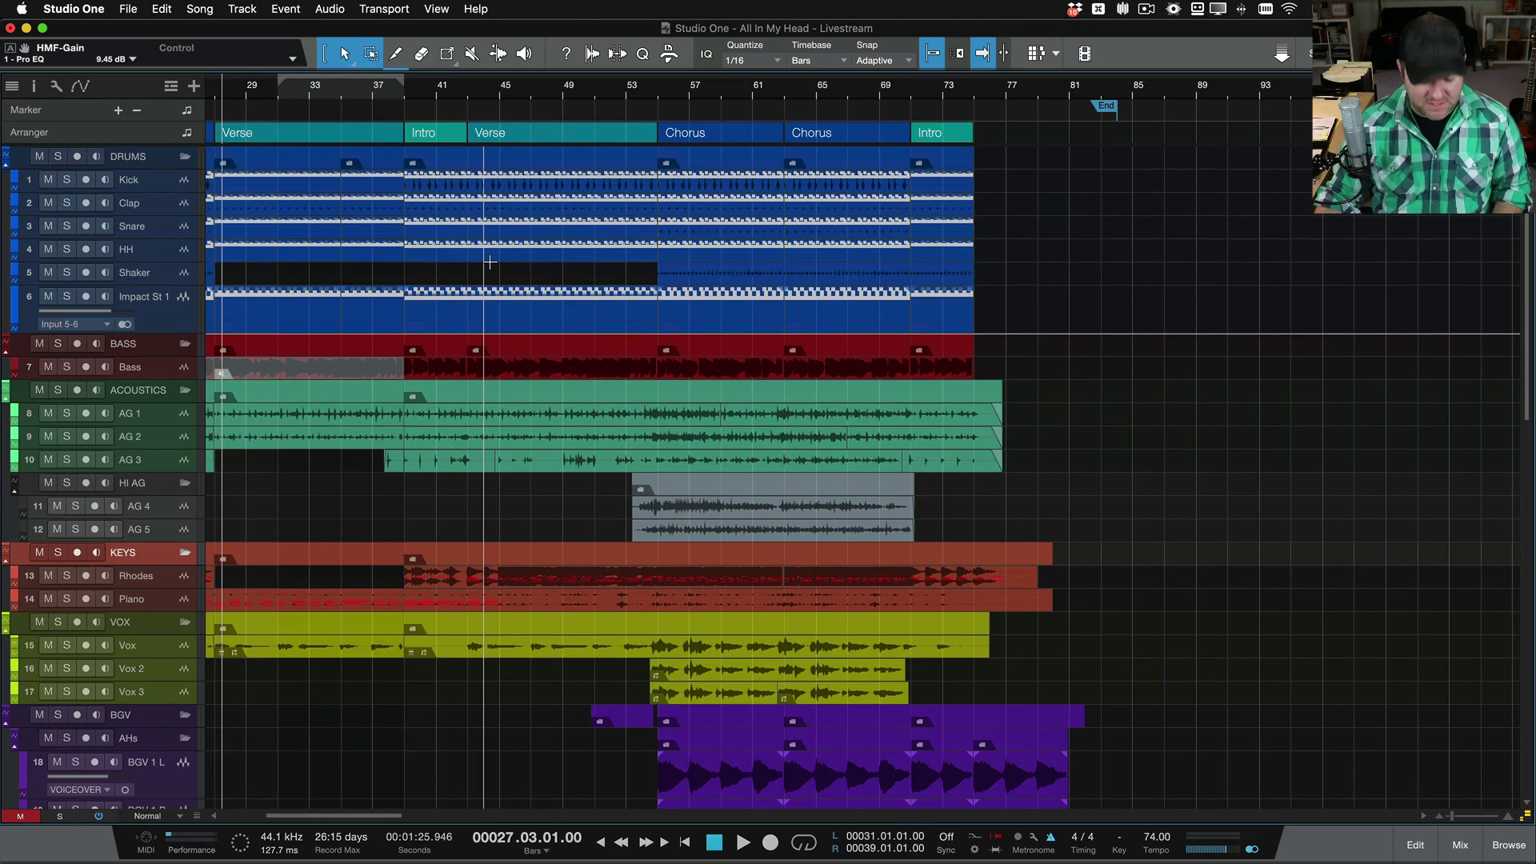
pyautogui.press('z')
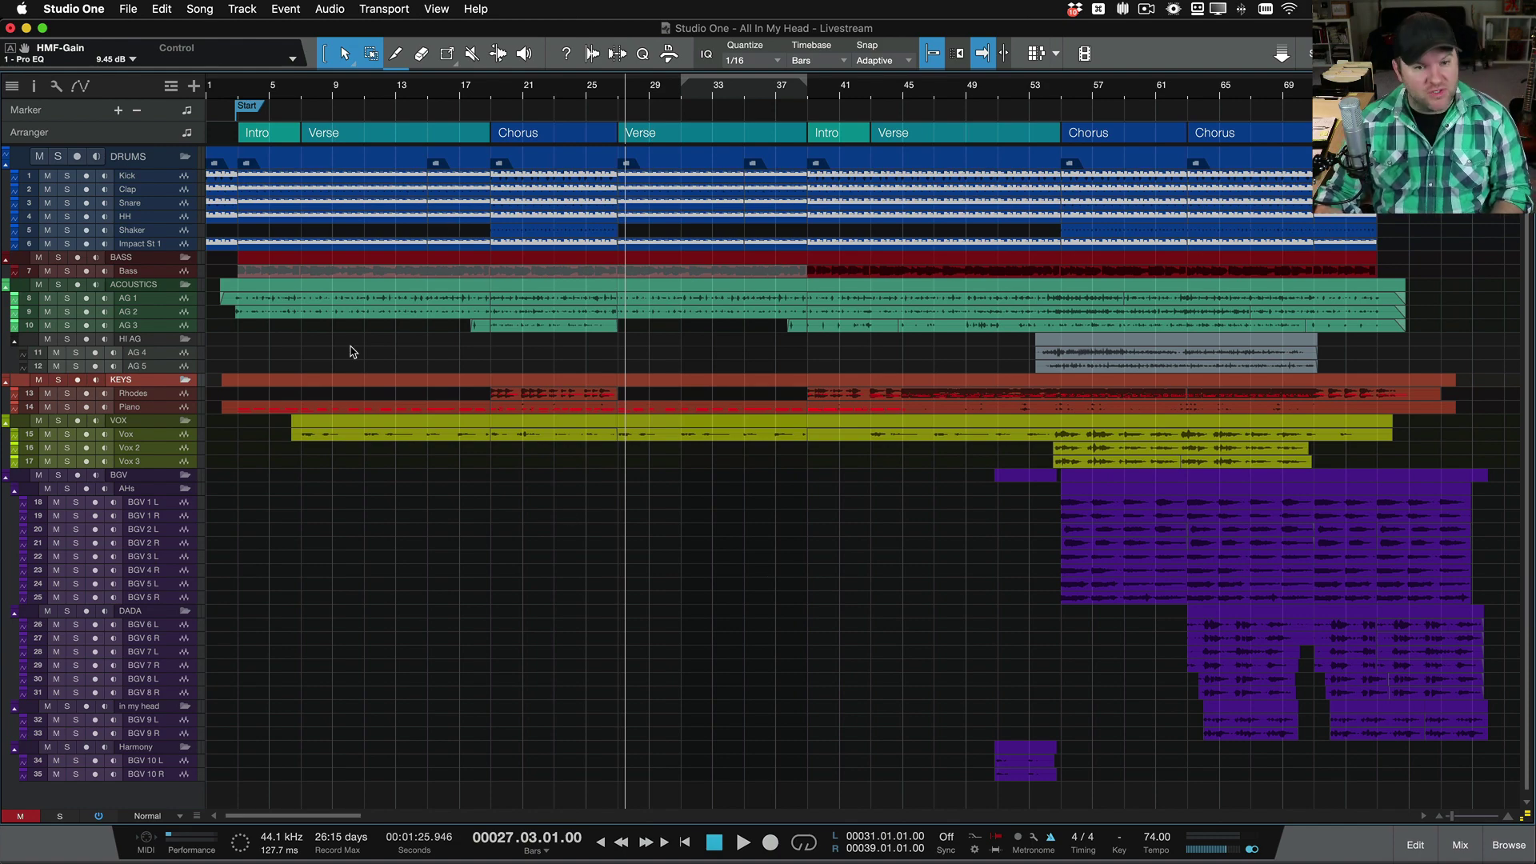
pyautogui.press('F3')
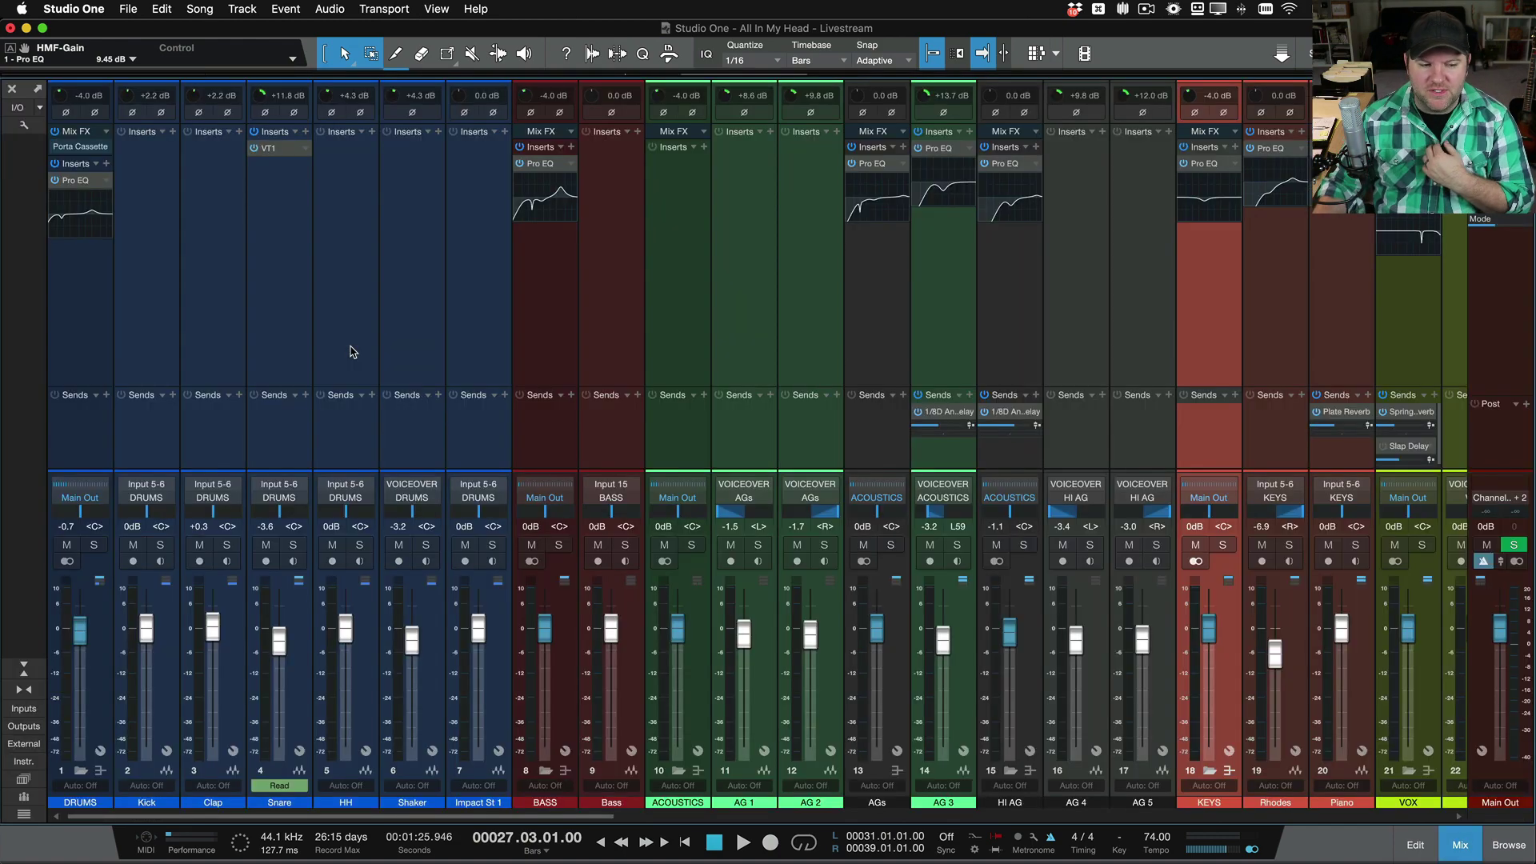